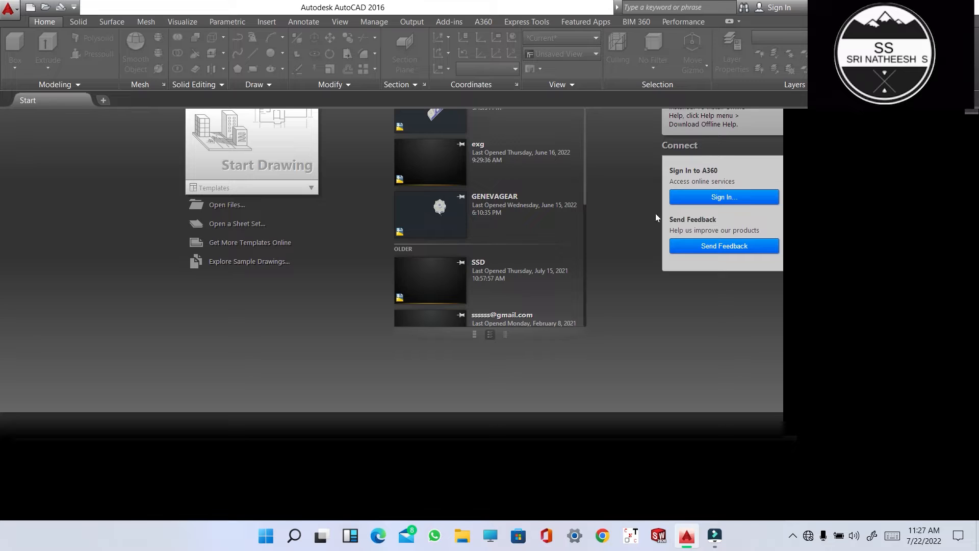
# Step: Start a new blank drawing from the start page
pyautogui.click(584, 195)
pyautogui.moveTo(584, 173); pyautogui.dragTo(608, 101)
pyautogui.click(296, 181)
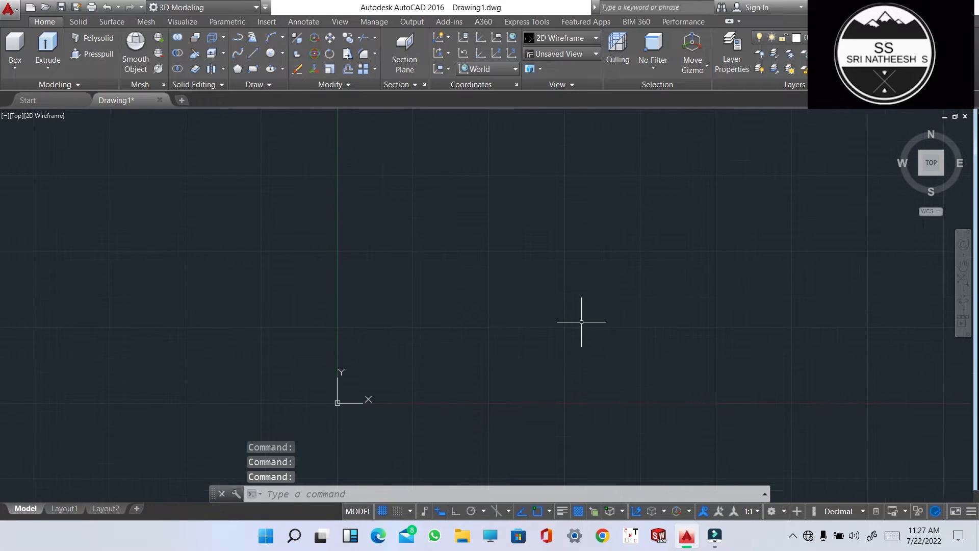
# Step: Set the viewport to the Front preset view
pyautogui.scroll(2, 571, 318)
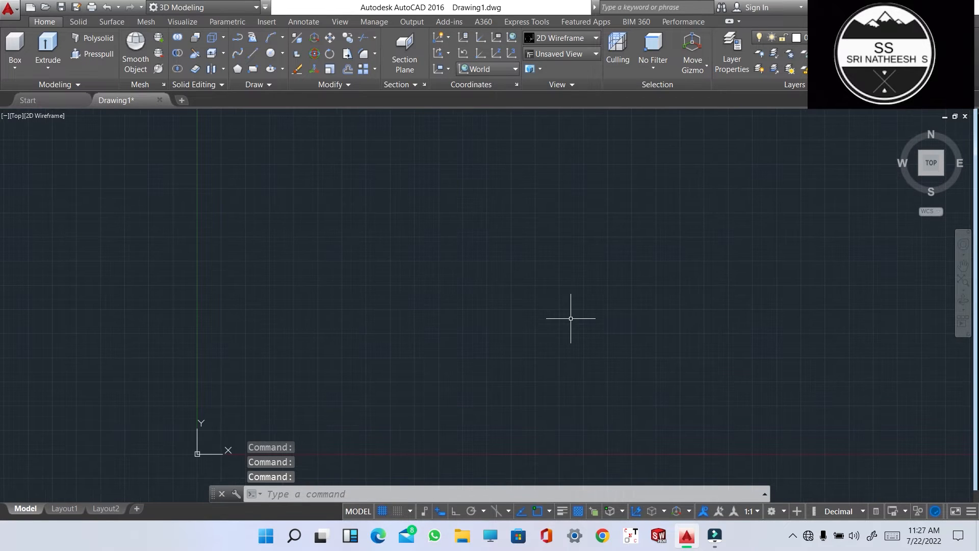
pyautogui.scroll(-1, 69, 109)
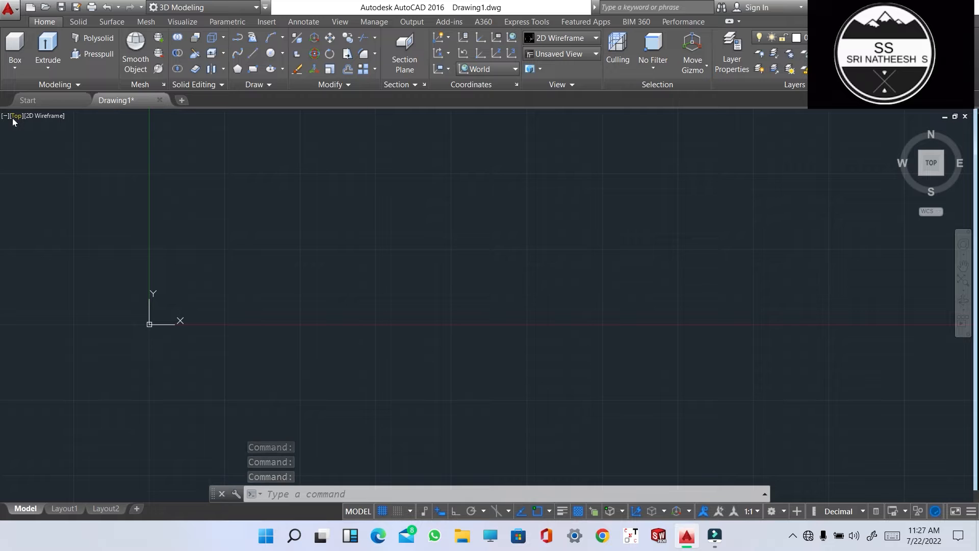
pyautogui.click(13, 119)
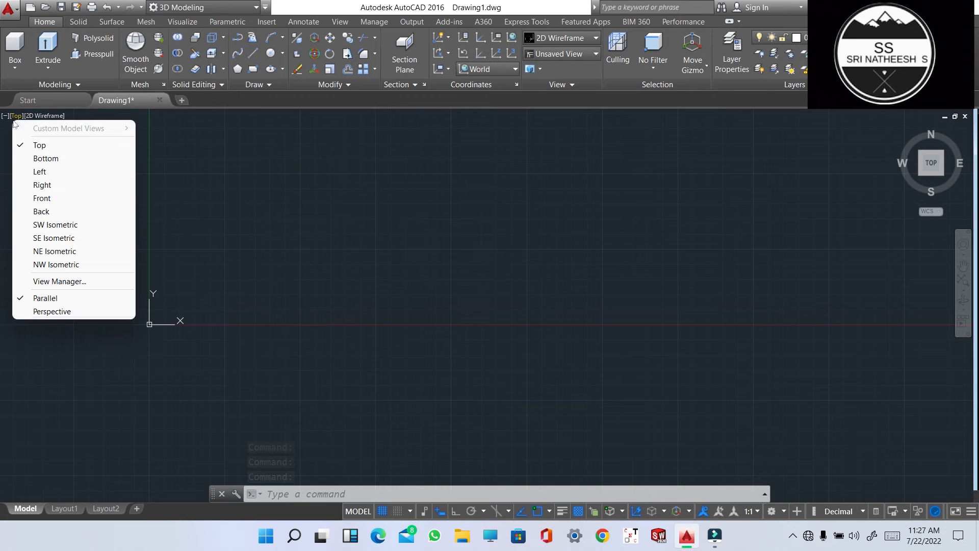
pyautogui.click(42, 199)
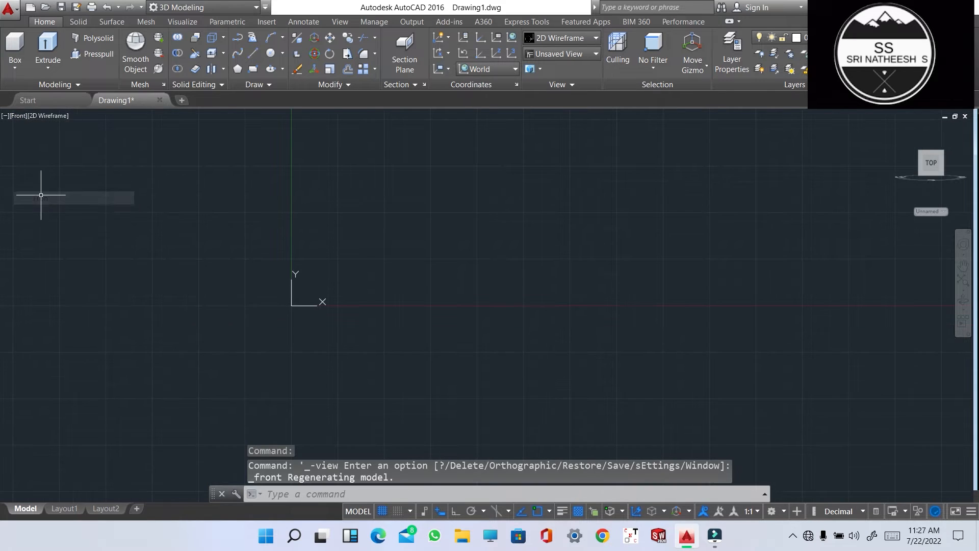
# Step: Switch the workspace to Drafting & Annotation and close the Design Feed palette
pyautogui.click(218, 6)
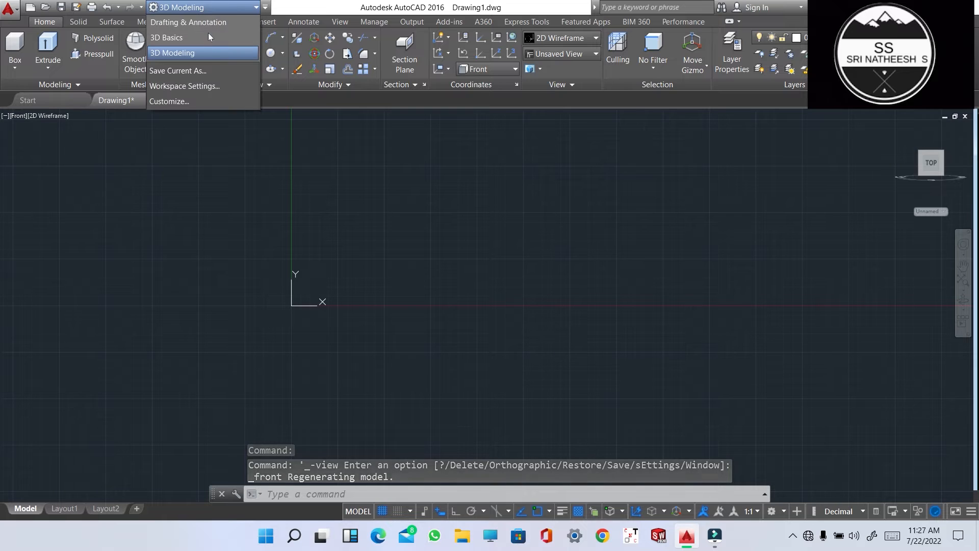
pyautogui.click(208, 24)
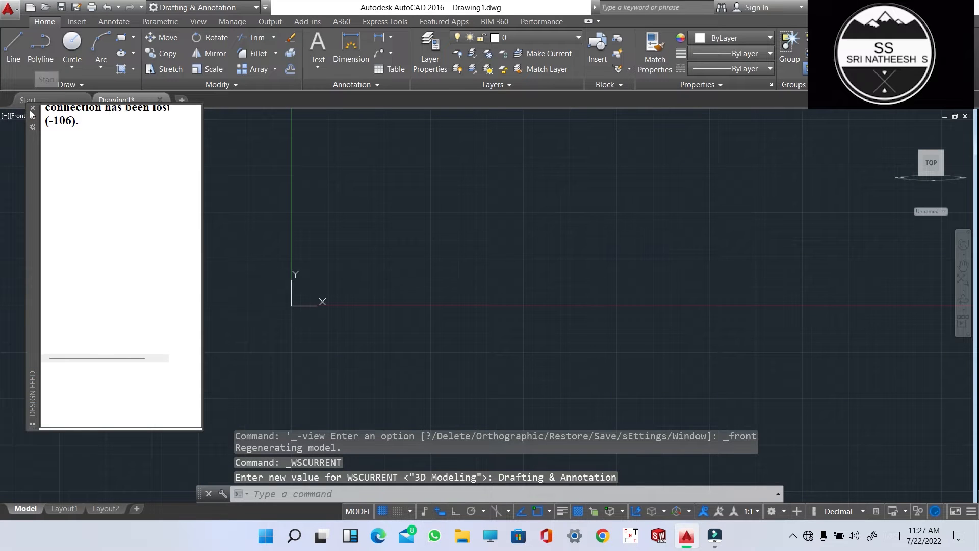
pyautogui.click(32, 108)
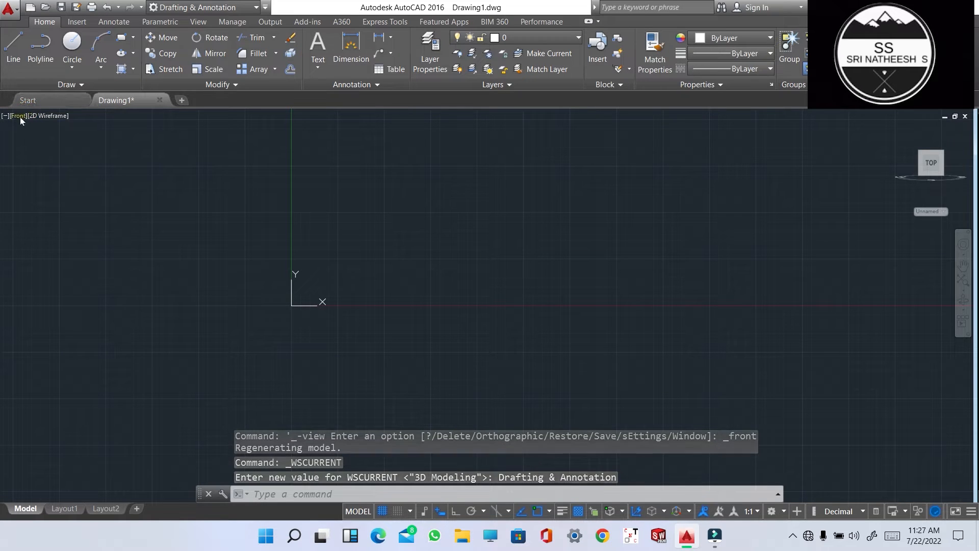
pyautogui.scroll(-7, 353, 214)
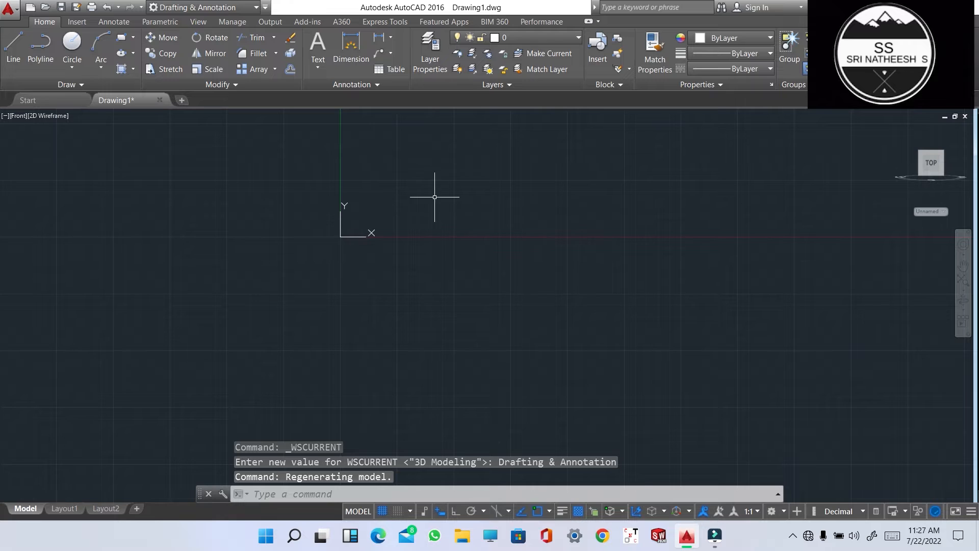
pyautogui.scroll(2, 435, 196)
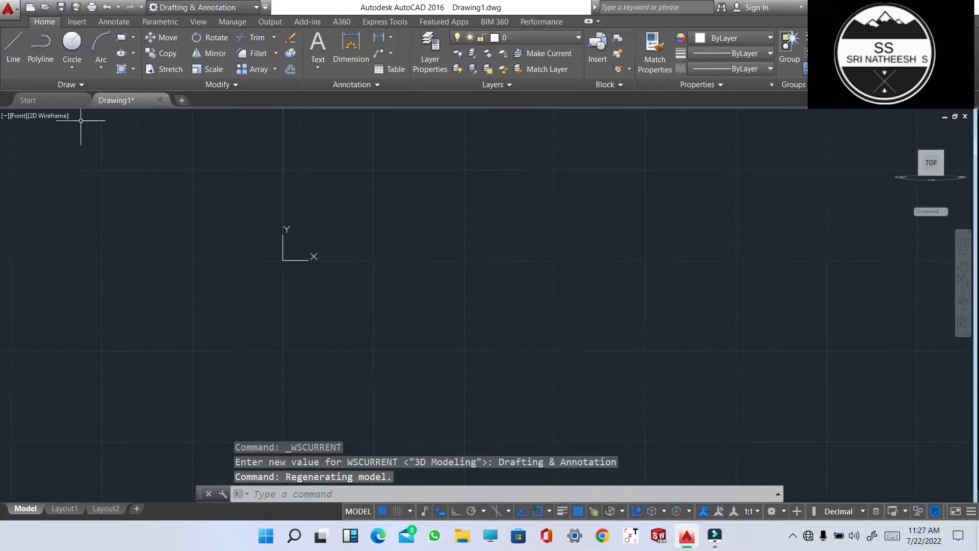
# Step: Set the coordinate system to WCS, and toggle snap mode and the grid display
pyautogui.click(942, 212)
pyautogui.click(923, 224)
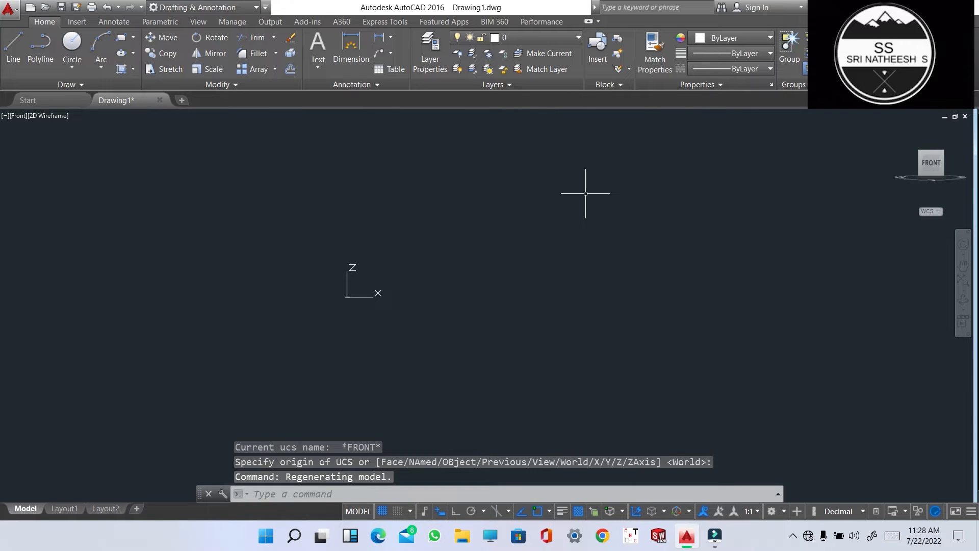
pyautogui.click(397, 510)
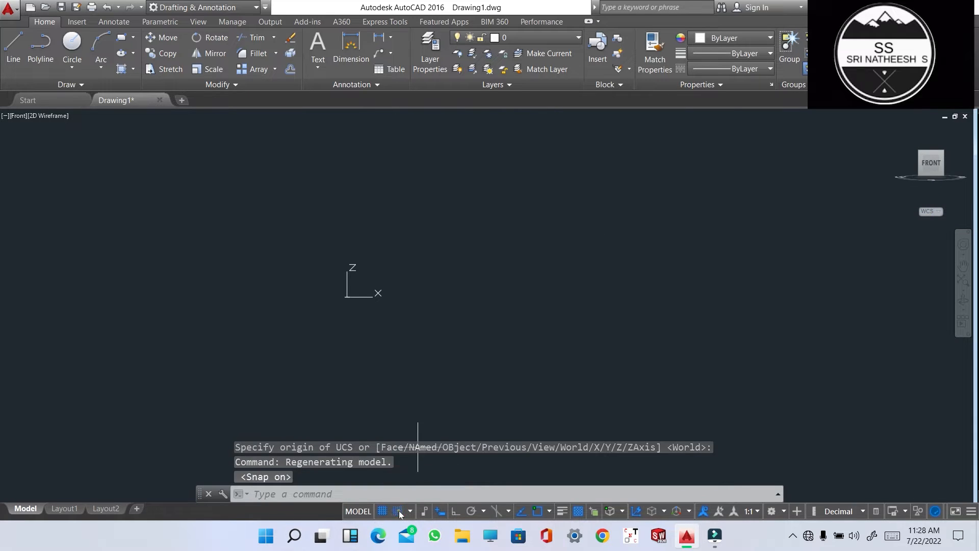
pyautogui.click(397, 511)
pyautogui.click(386, 512)
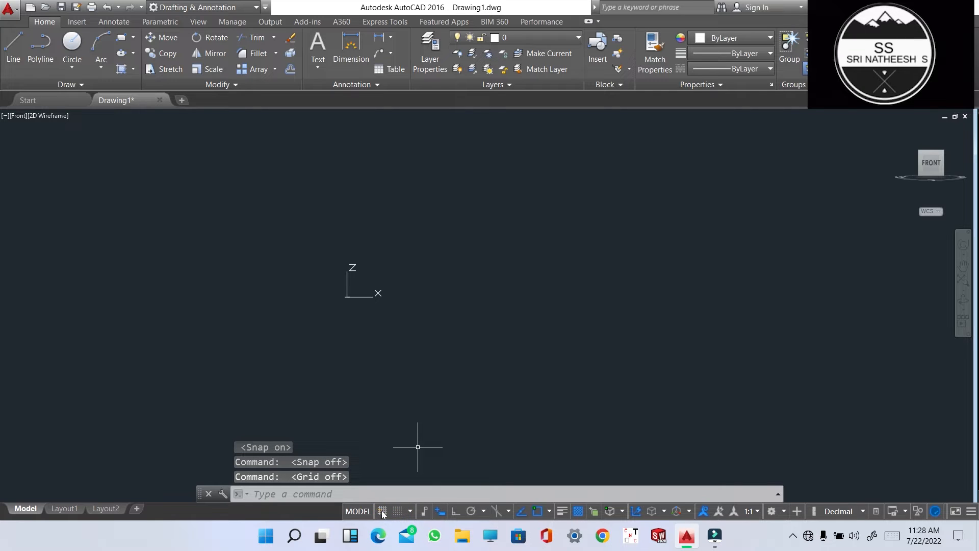
pyautogui.click(383, 512)
# Step: Reapply the Front preset view so the XY drawing plane faces the screen again
pyautogui.moveTo(411, 306); pyautogui.dragTo(633, 306, button='middle')
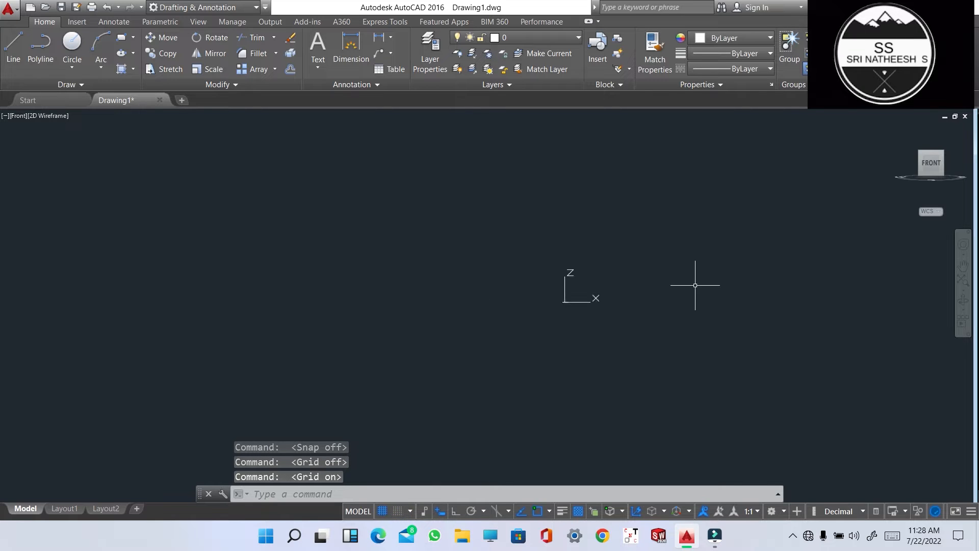
pyautogui.moveTo(695, 280); pyautogui.dragTo(571, 319, button='middle')
pyautogui.rightClick(507, 275)
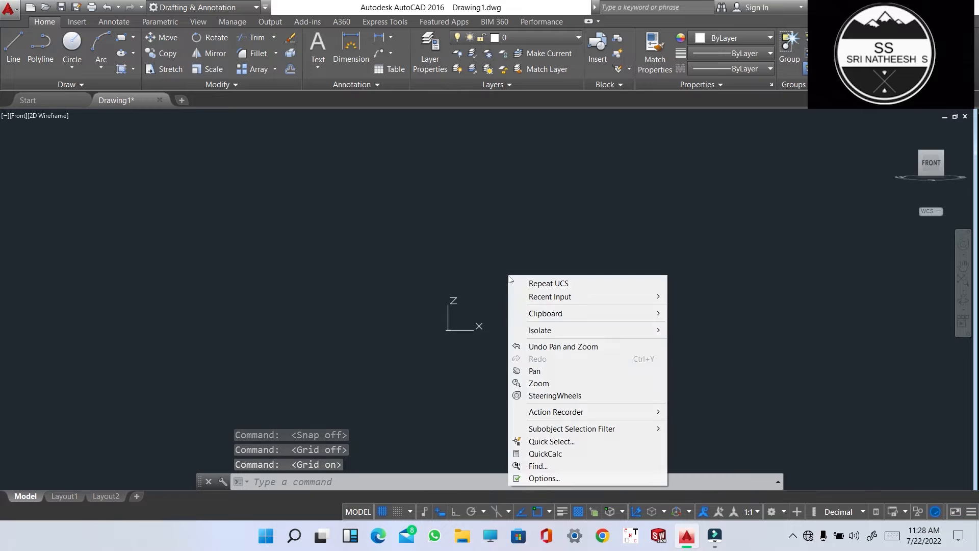
pyautogui.click(467, 236)
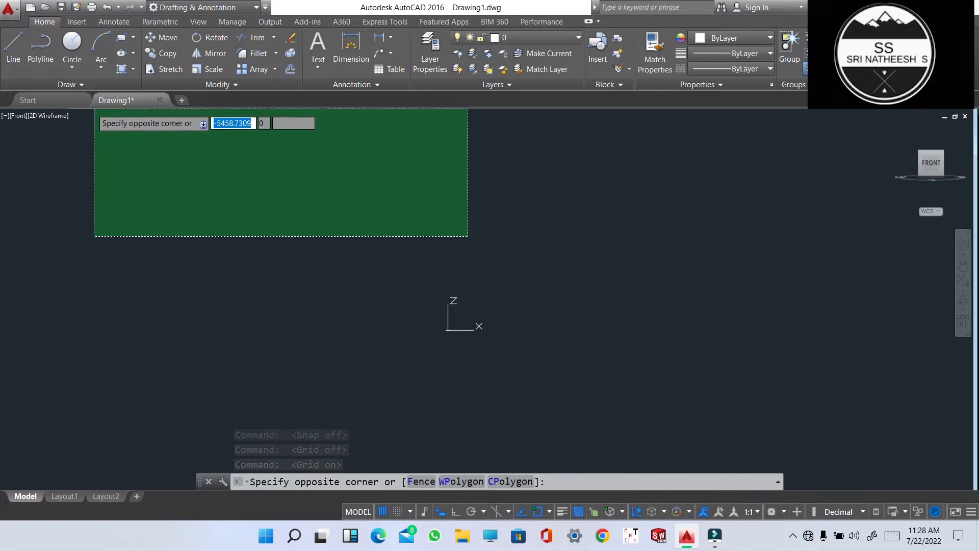
pyautogui.click(49, 174)
pyautogui.click(19, 116)
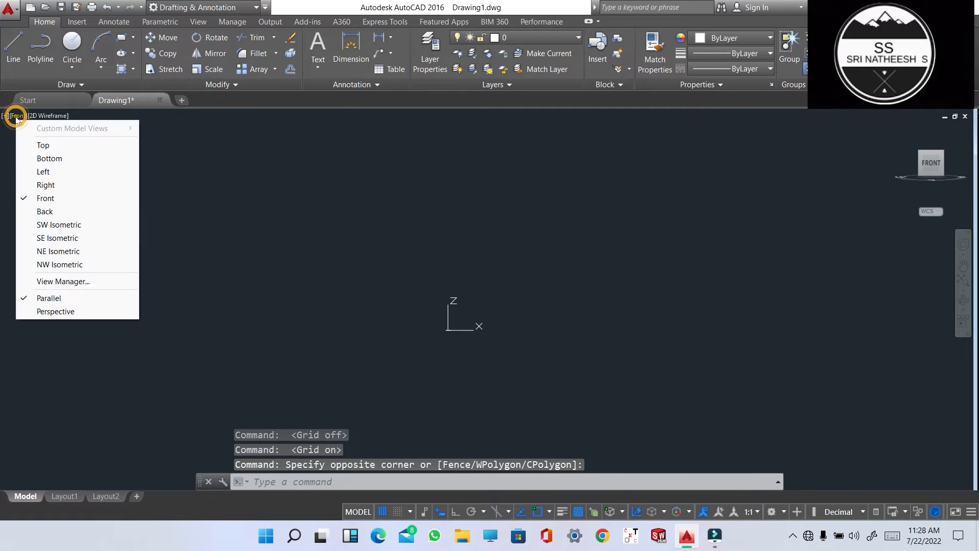
pyautogui.click(50, 203)
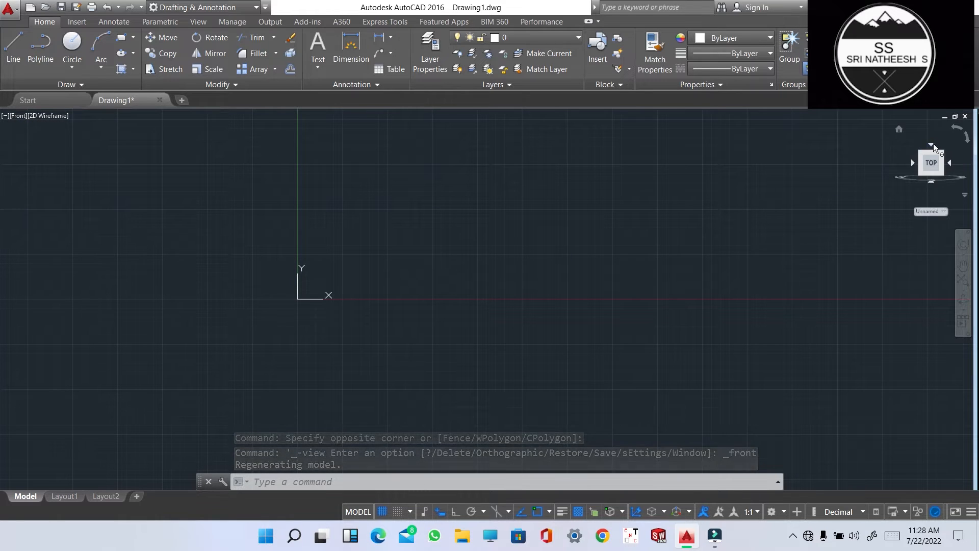
# Step: Rotate the view face by face through a full turn until it is back at Front
pyautogui.click(932, 145)
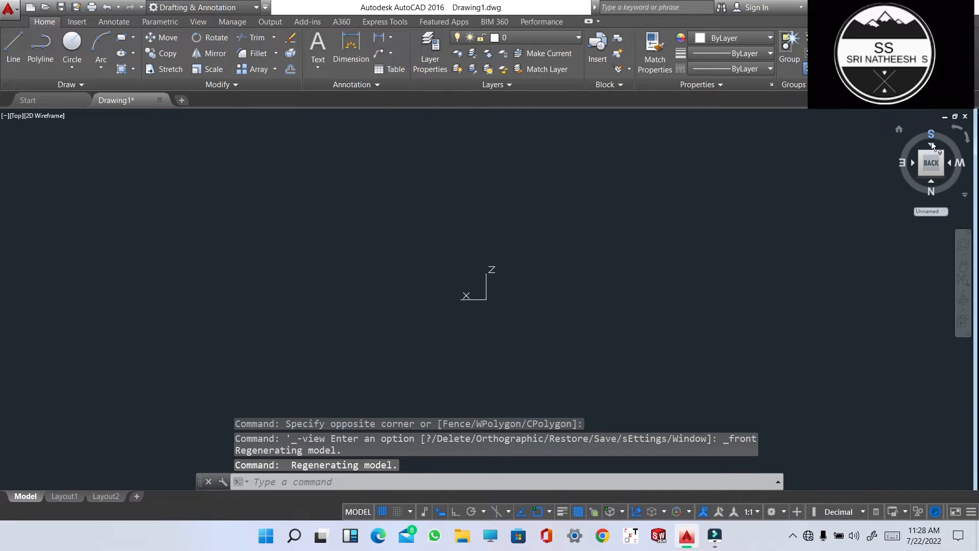
pyautogui.click(931, 143)
pyautogui.click(932, 142)
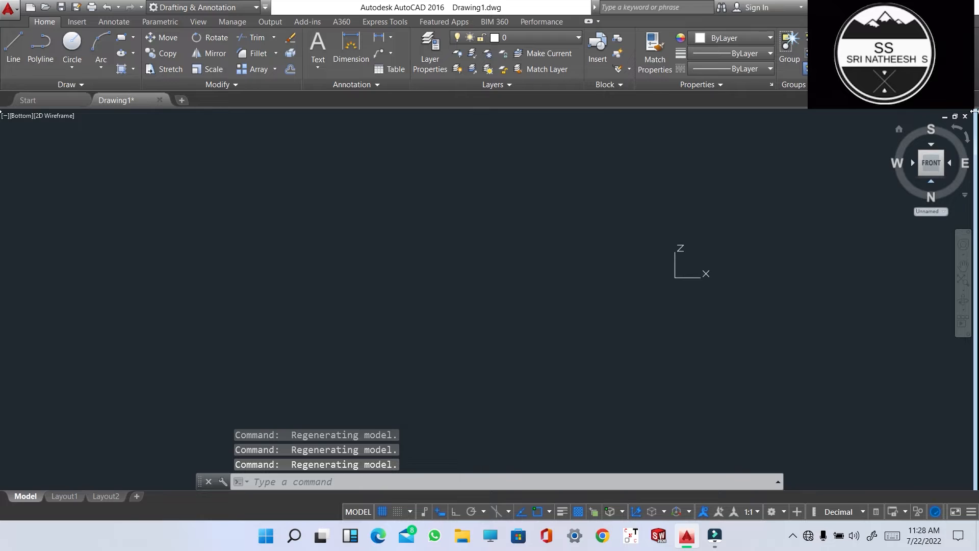
pyautogui.click(933, 145)
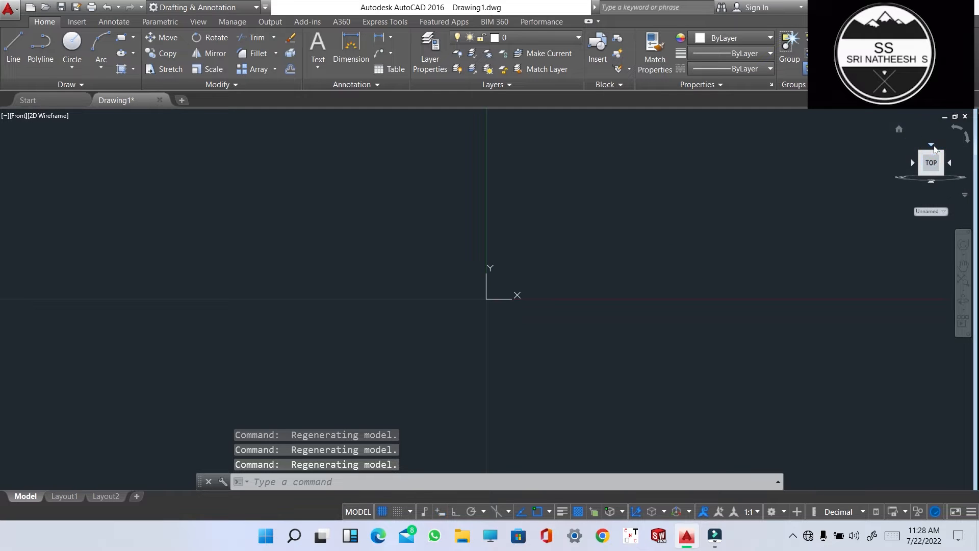
pyautogui.scroll(-7, 679, 267)
pyautogui.moveTo(716, 250); pyautogui.dragTo(533, 275, button='middle')
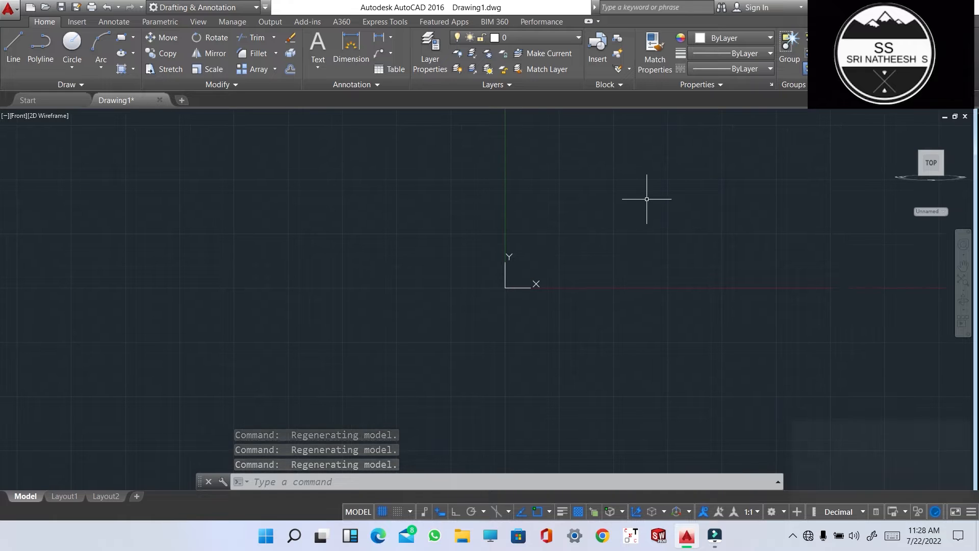
pyautogui.write('U')
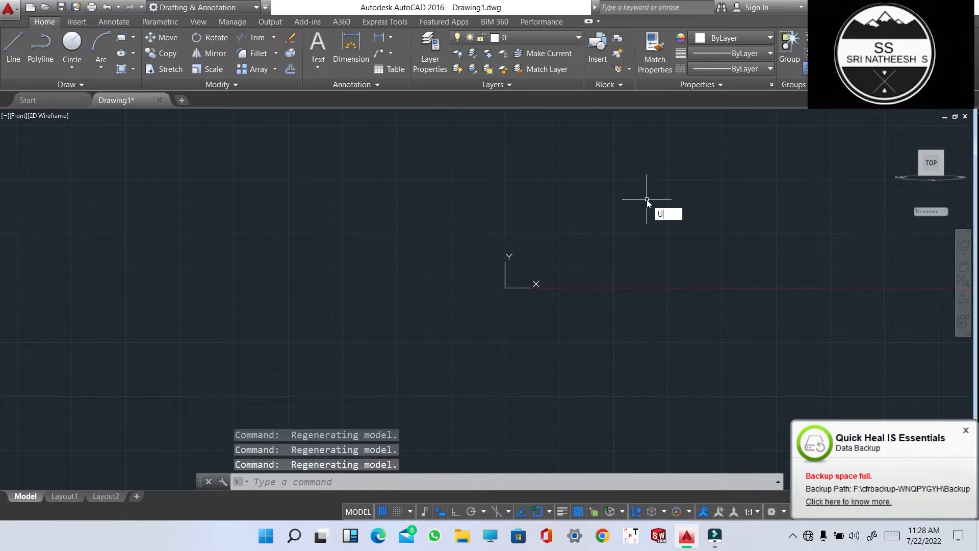
pyautogui.write('CS')
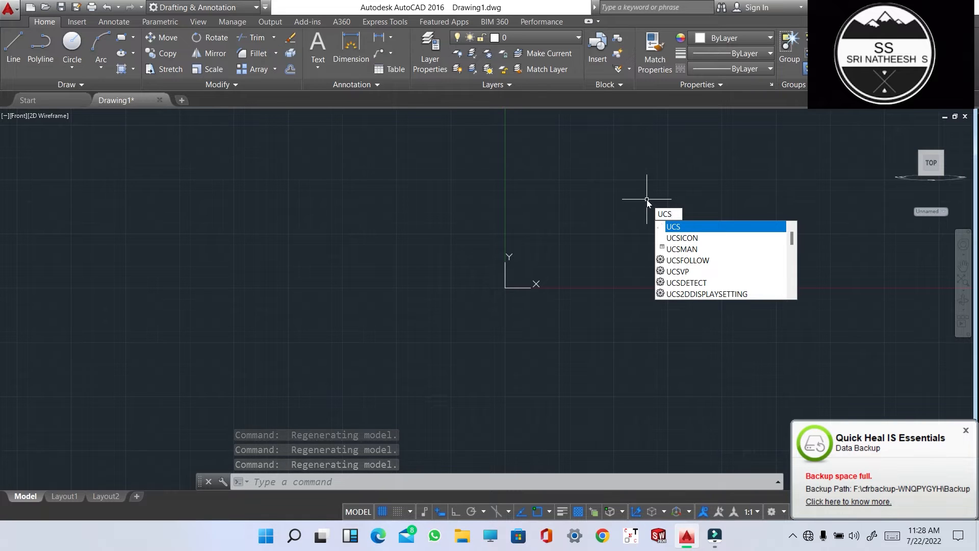
pyautogui.press('Return')
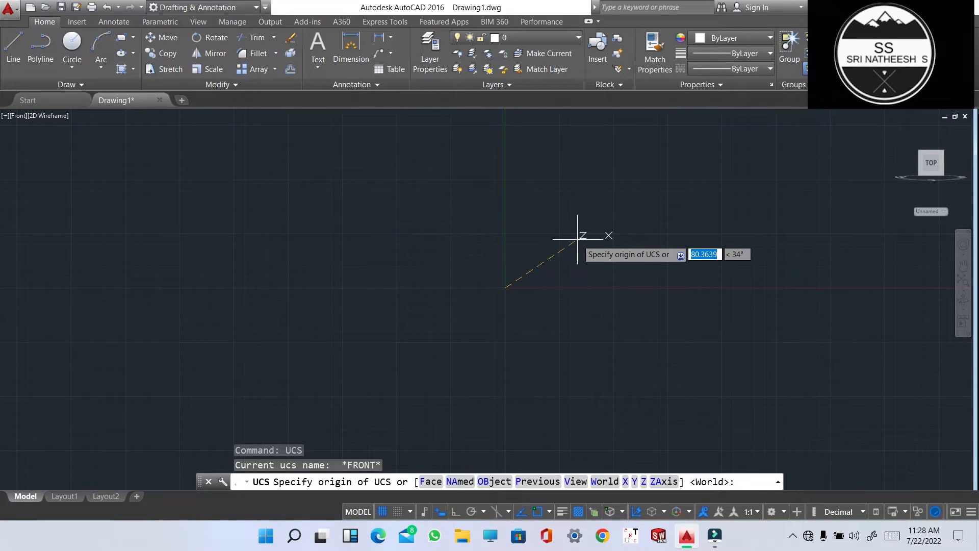
pyautogui.write('NO')
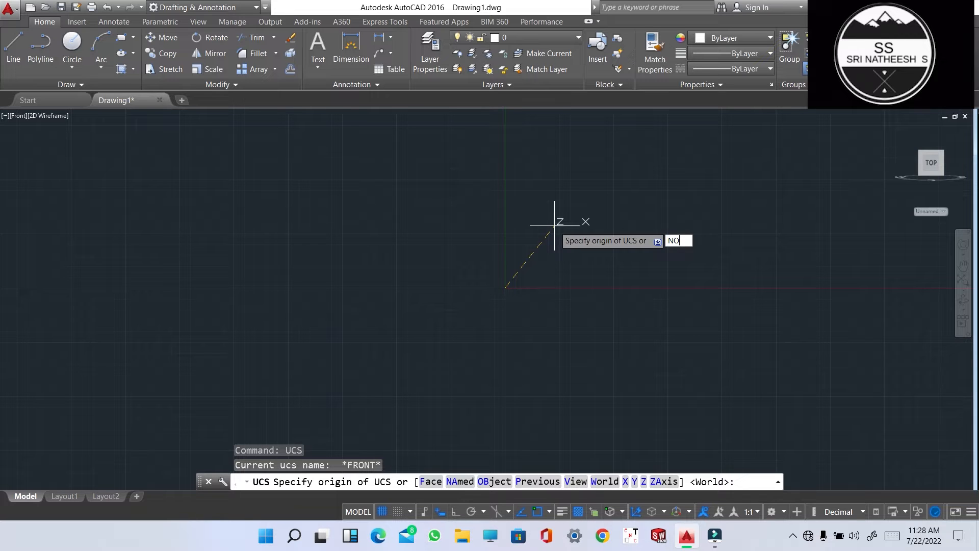
pyautogui.press('Return')
pyautogui.press('Escape')
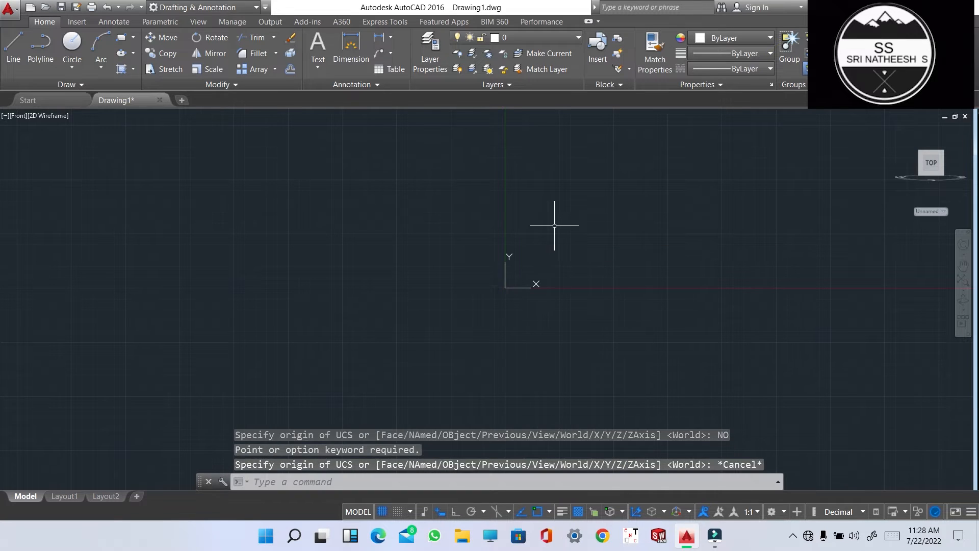
# Step: Set UCSICON to Noorigin so the coordinate system icon stays in the viewport corner
pyautogui.write('UCS')
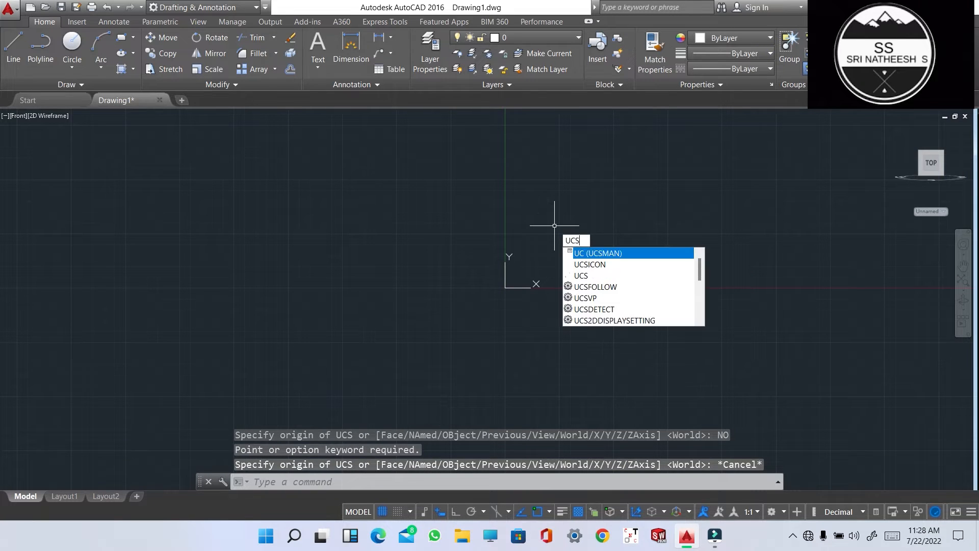
pyautogui.write('ICON')
pyautogui.press('Return')
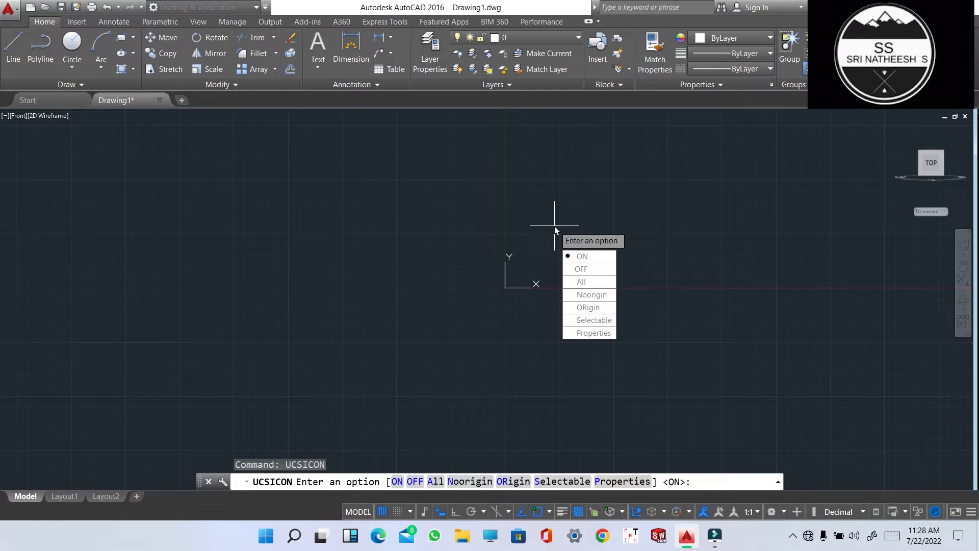
pyautogui.write('NO')
pyautogui.press('Return')
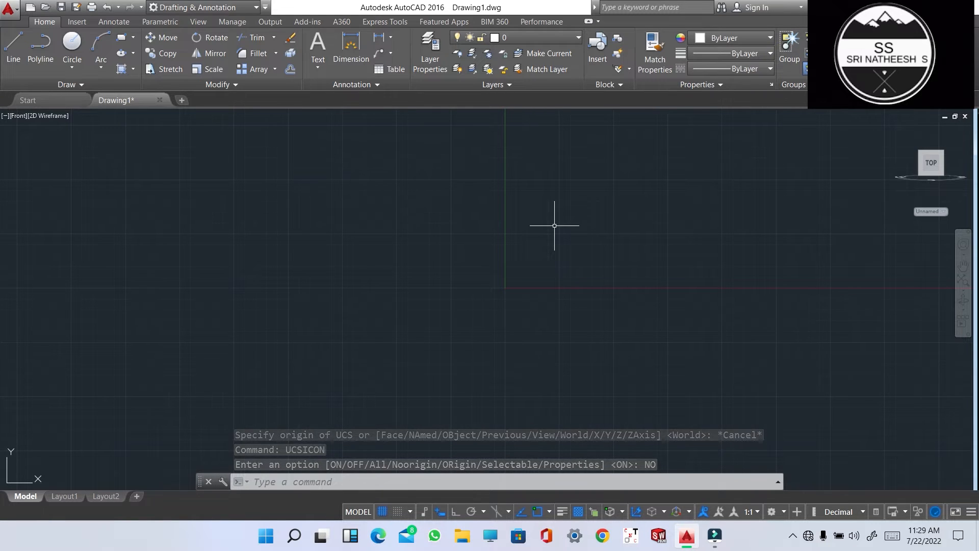
# Step: Set the length precision of the drawing units to 0.00
pyautogui.write('UNITS')
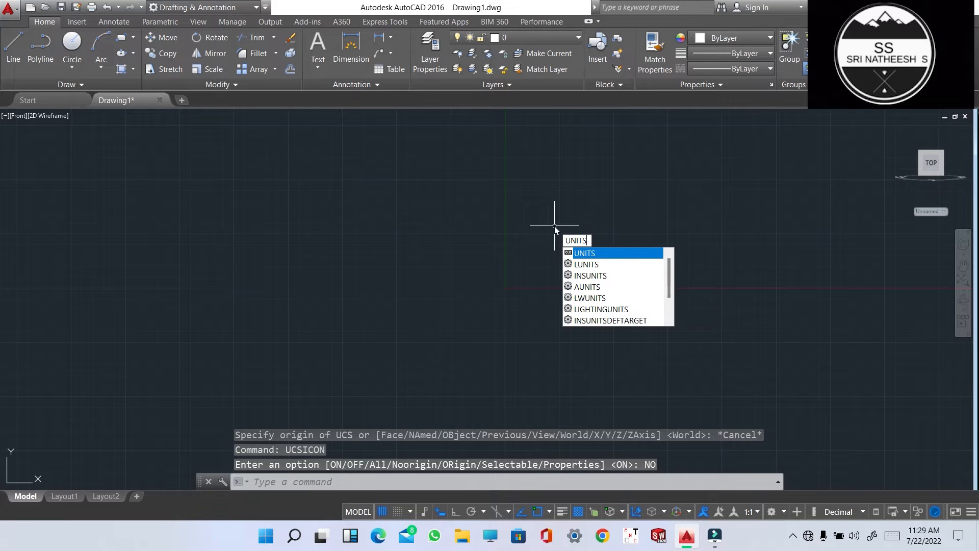
pyautogui.press('Return')
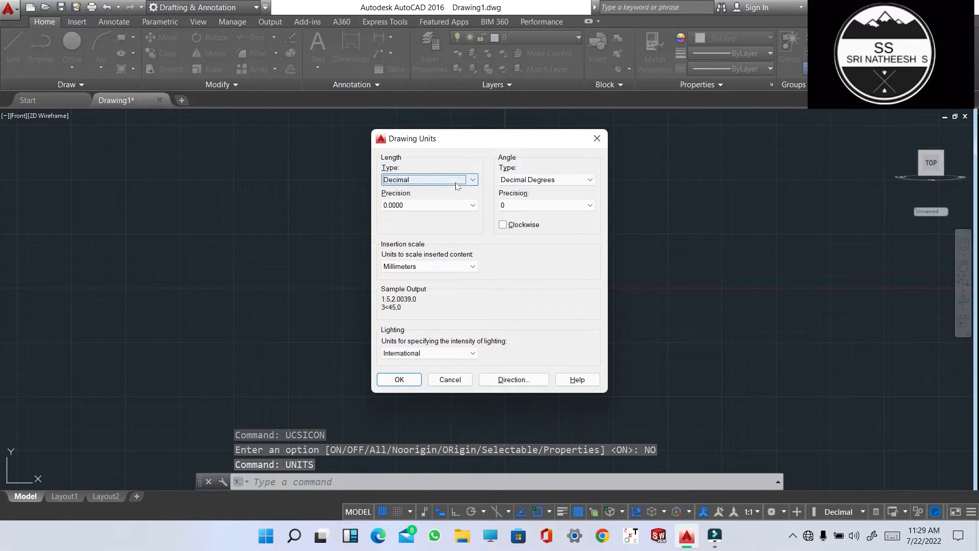
pyautogui.click(473, 205)
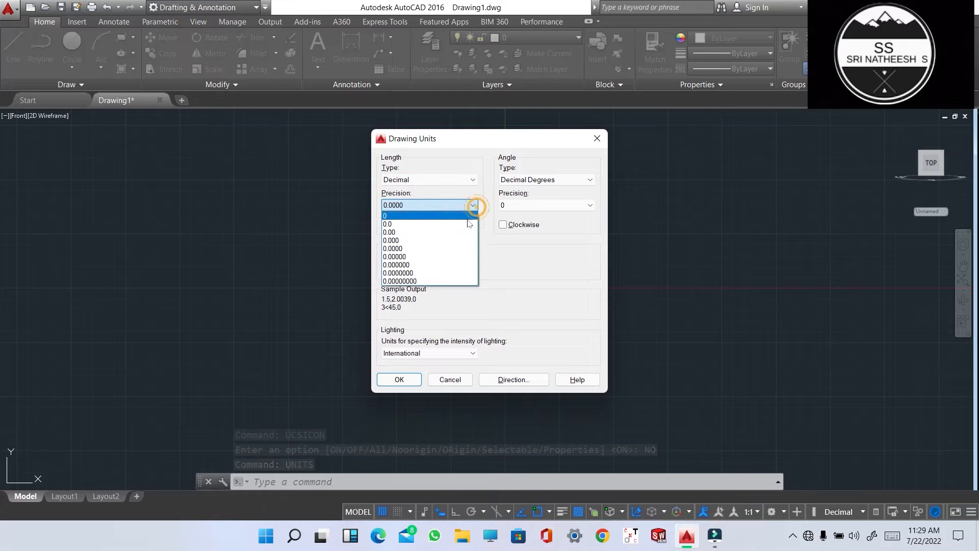
pyautogui.click(454, 232)
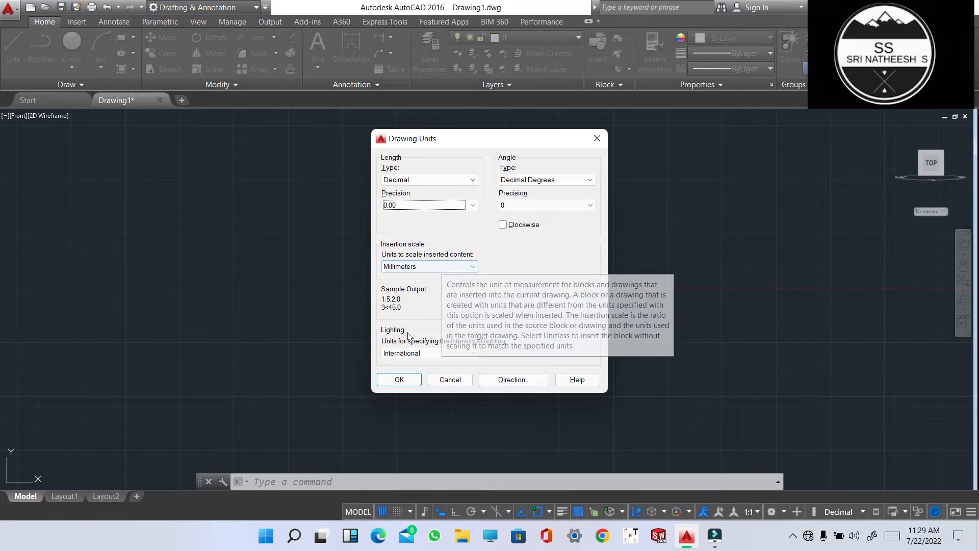
pyautogui.click(404, 381)
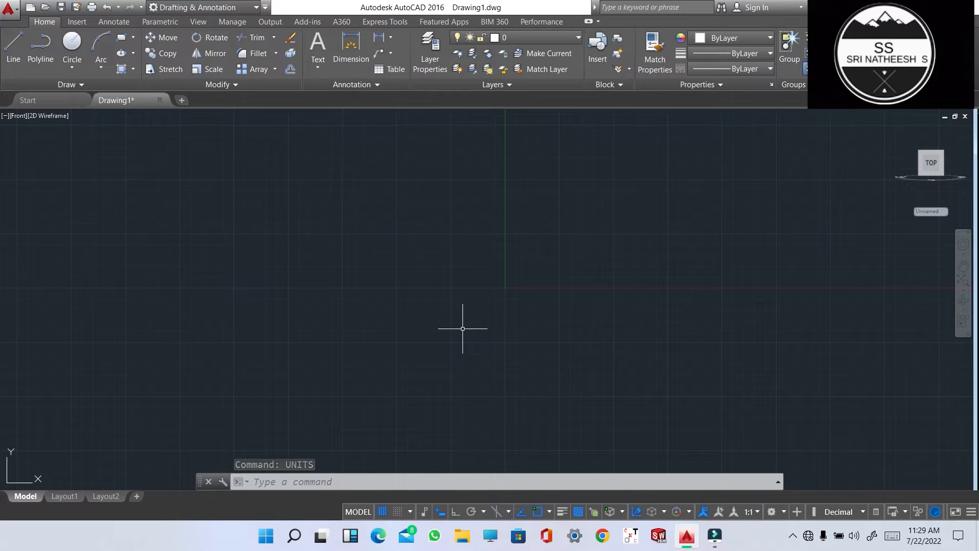
# Step: Set the model space limits from lower left corner 0,0 to upper right corner 500,500
pyautogui.write('LI')
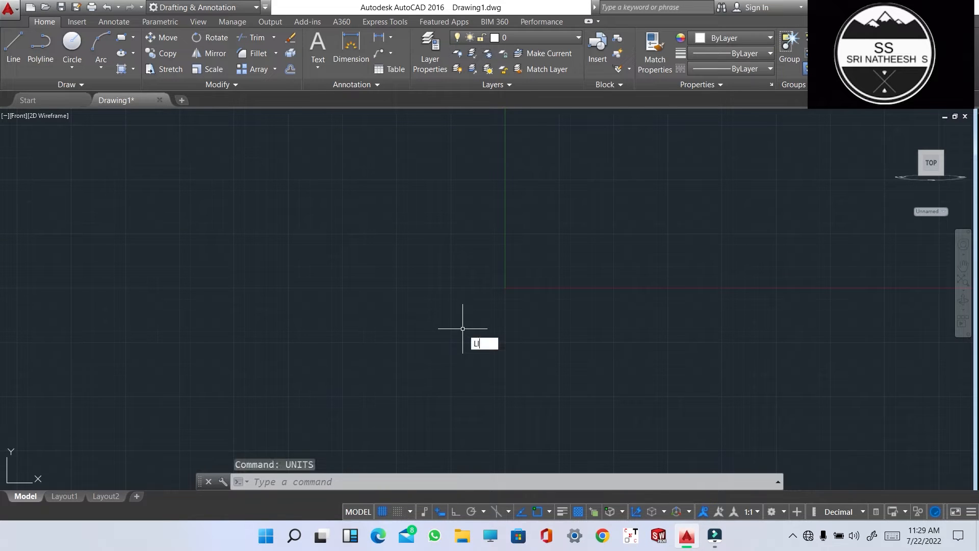
pyautogui.write('MITS')
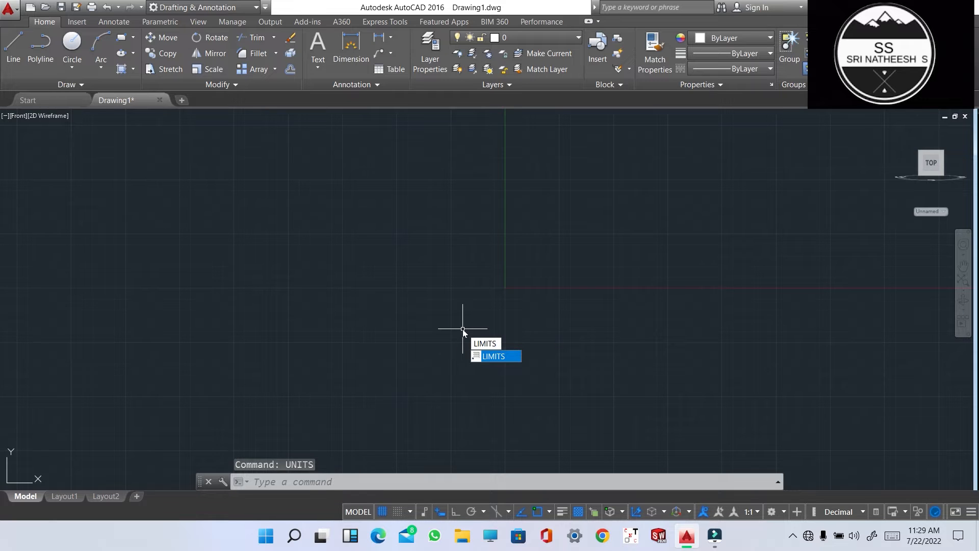
pyautogui.press('Return')
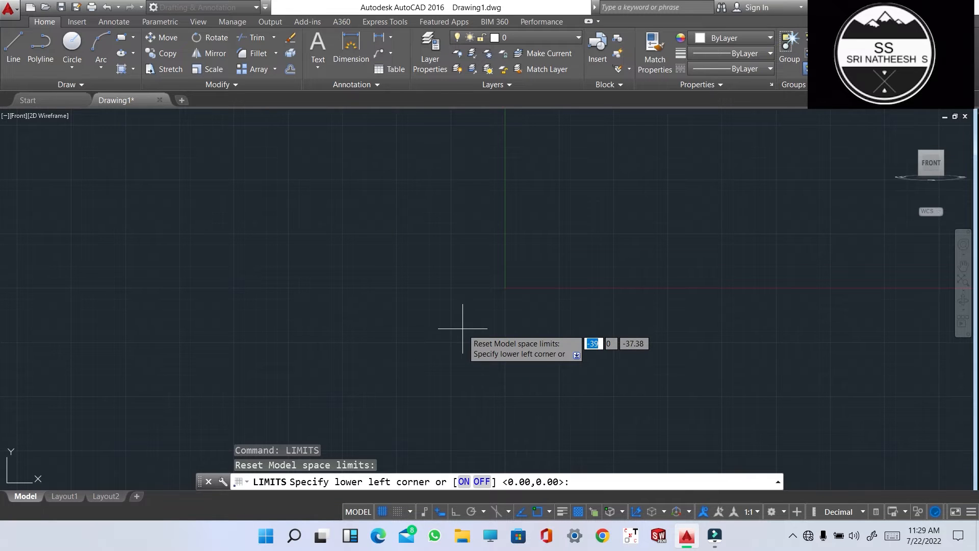
pyautogui.write('0')
pyautogui.press('Tab')
pyautogui.write('0')
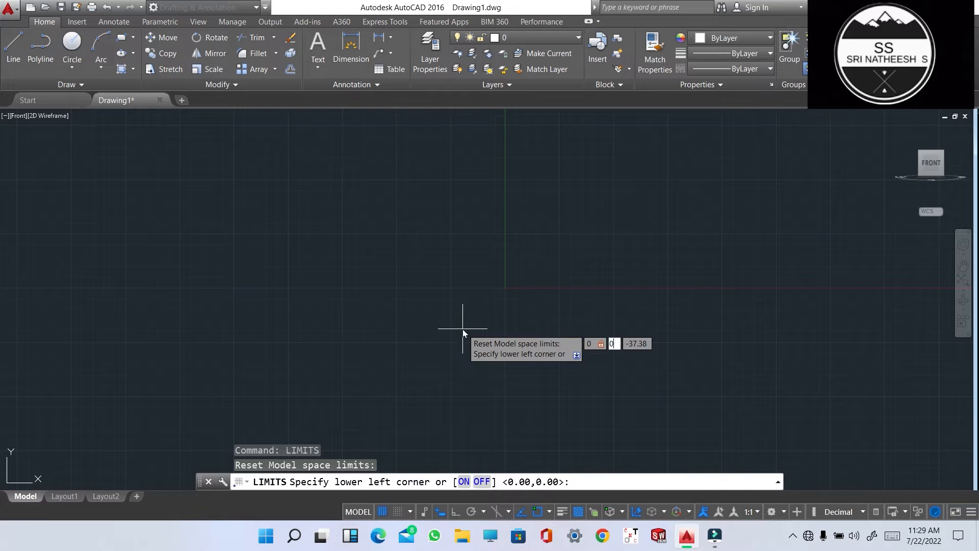
pyautogui.press('Return')
pyautogui.write('500')
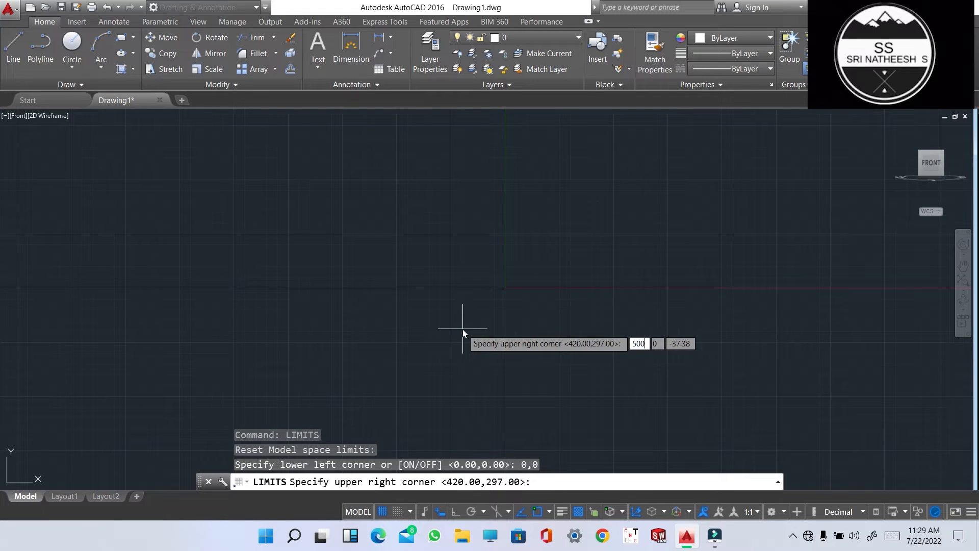
pyautogui.press('Tab')
pyautogui.write('500')
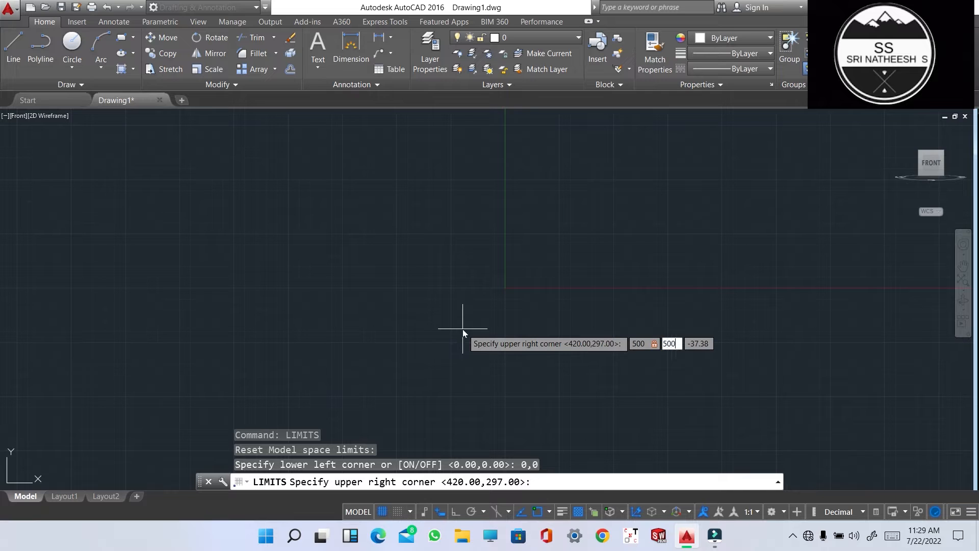
pyautogui.press('Return')
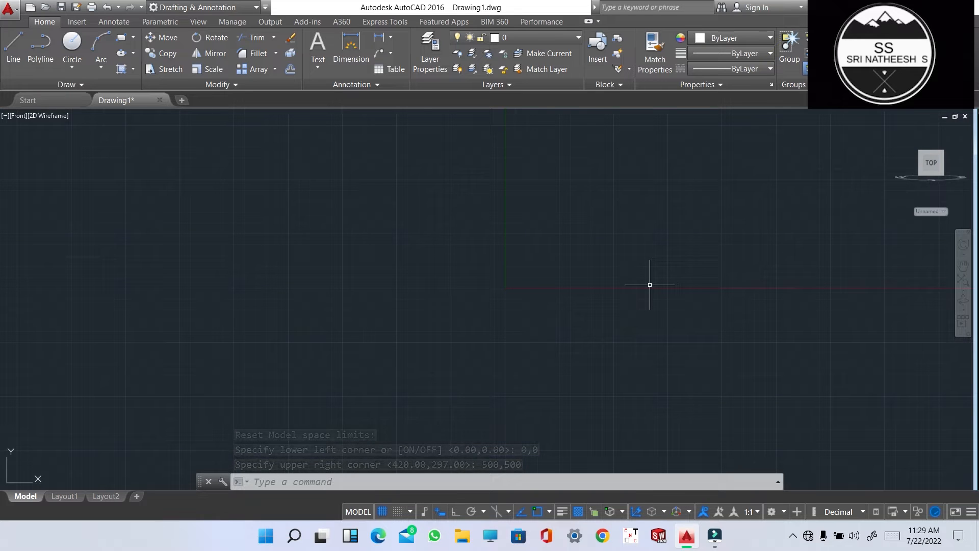
# Step: Run Zoom with the All option so the view takes in the whole drawing area
pyautogui.write('ZOOM')
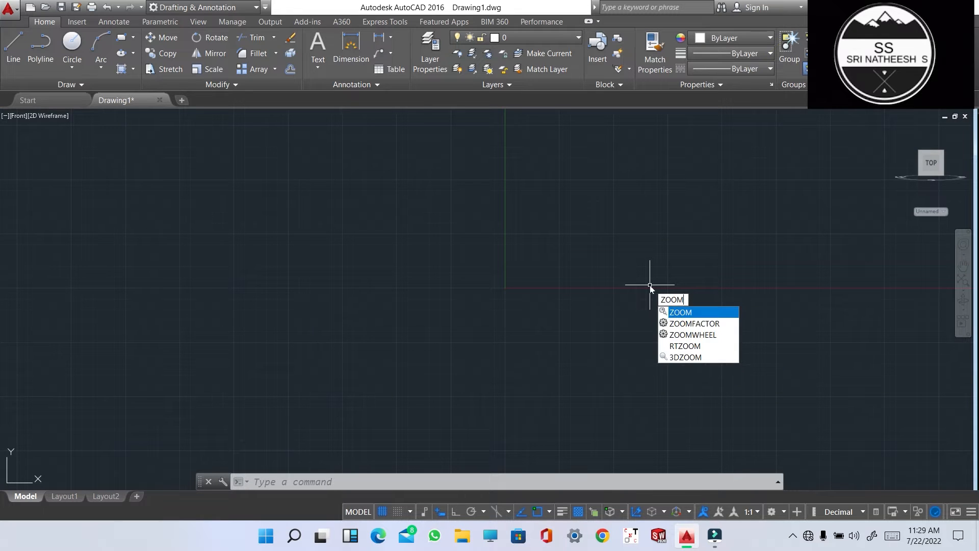
pyautogui.press('Return')
pyautogui.write('A')
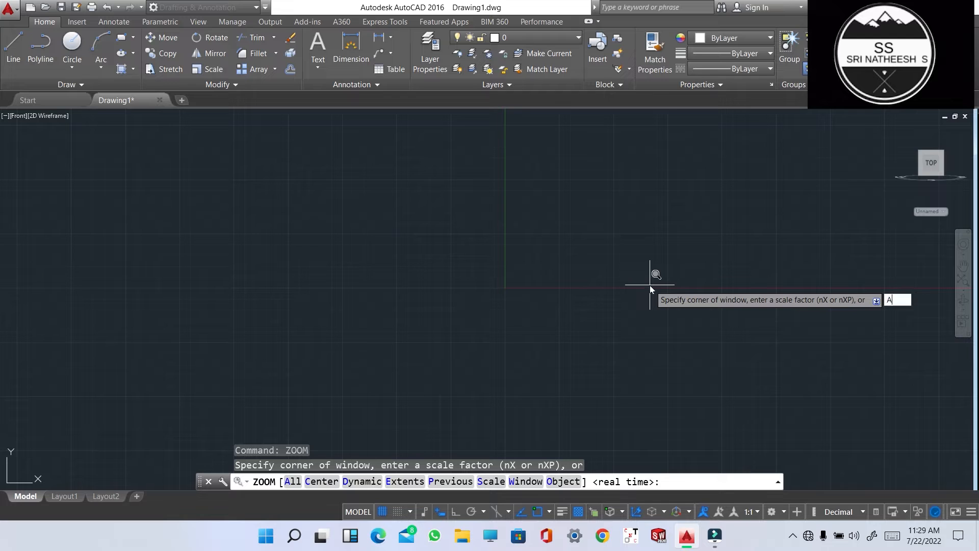
pyautogui.press('Return')
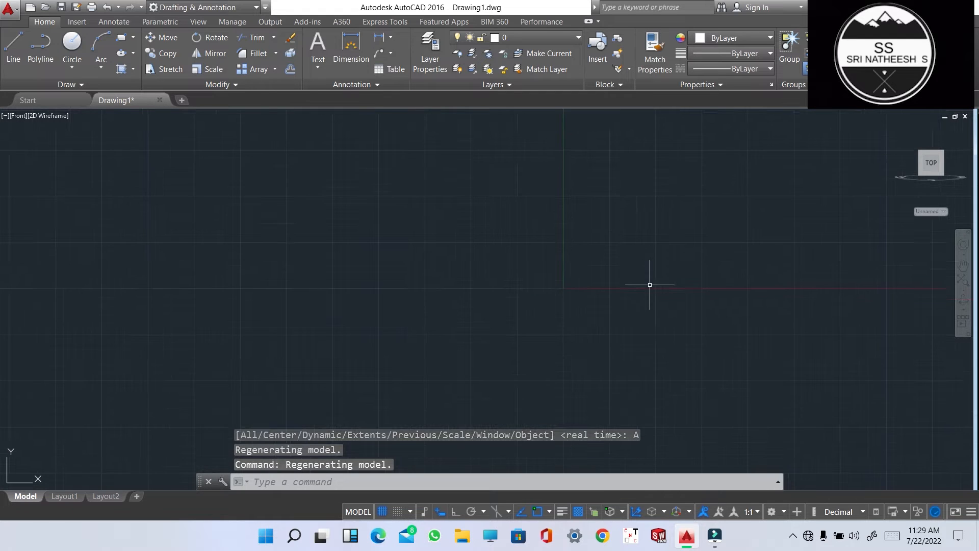
pyautogui.moveTo(706, 227); pyautogui.dragTo(500, 282, button='middle')
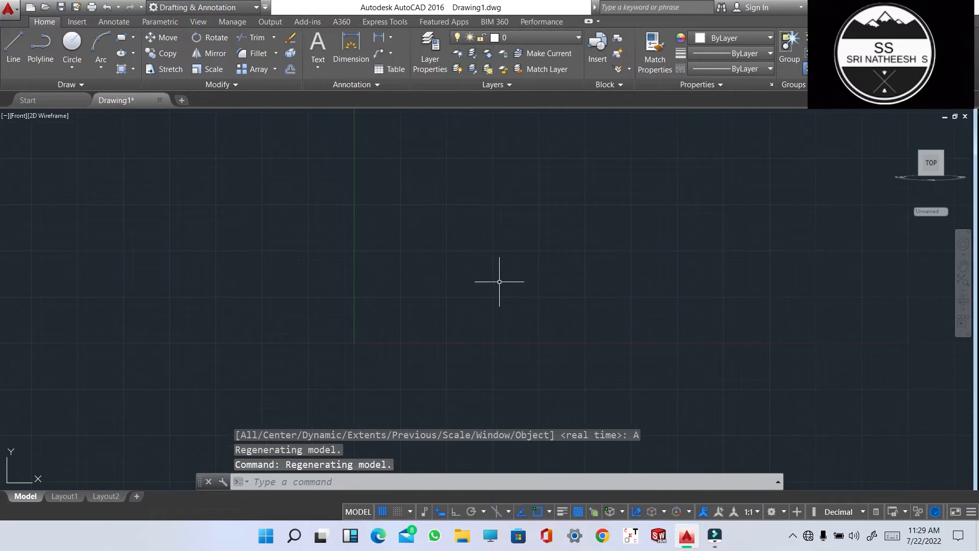
pyautogui.scroll(-2, 620, 231)
pyautogui.scroll(1, 744, 174)
pyautogui.scroll(2, 744, 174)
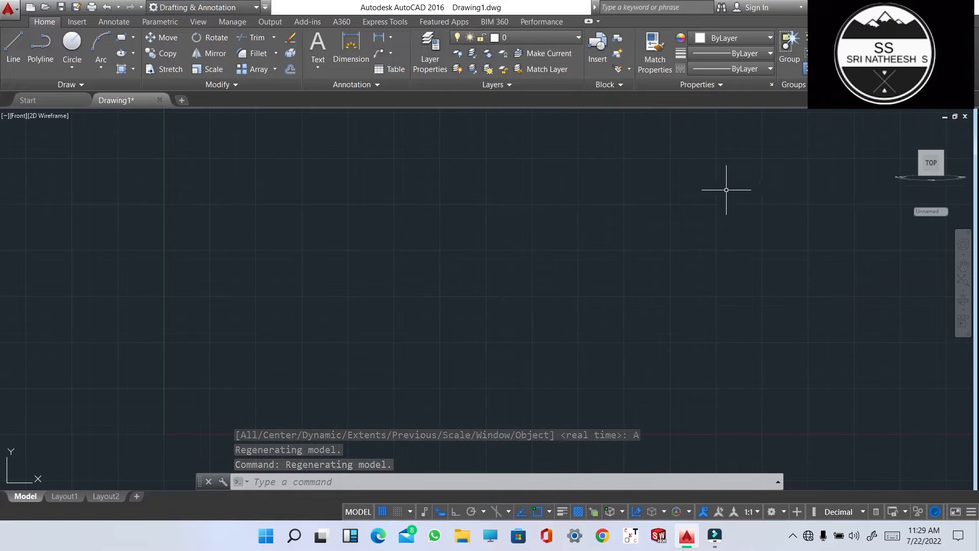
pyautogui.write('l')
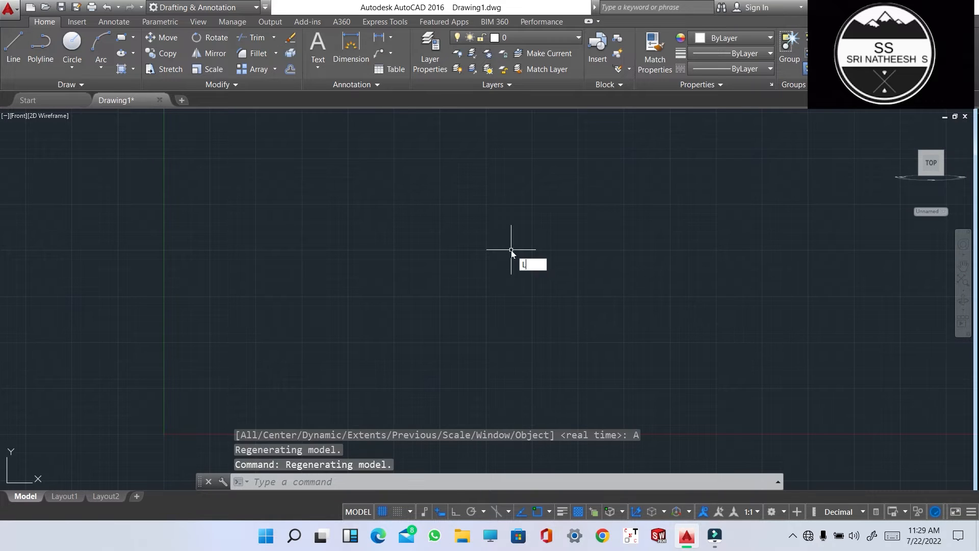
pyautogui.press('Return')
pyautogui.click(472, 262)
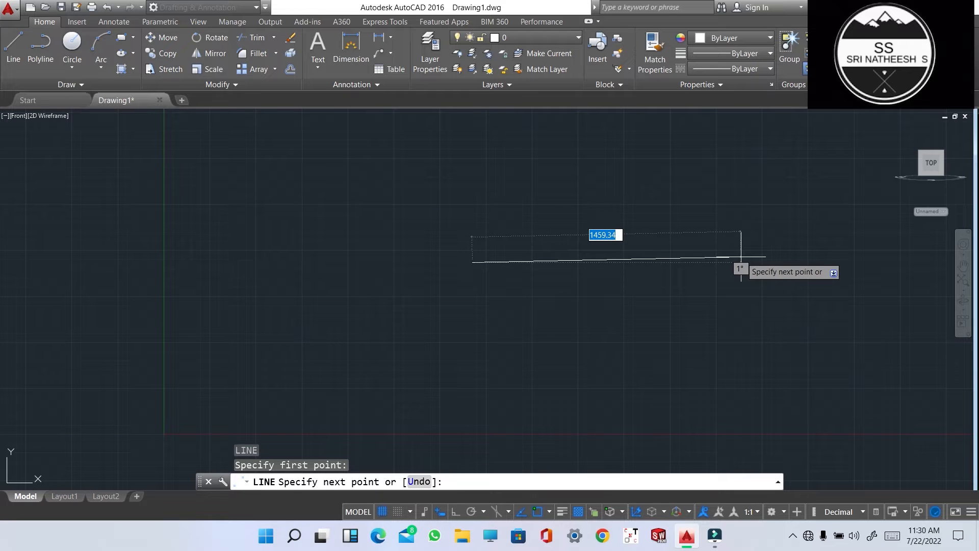
pyautogui.press('Escape')
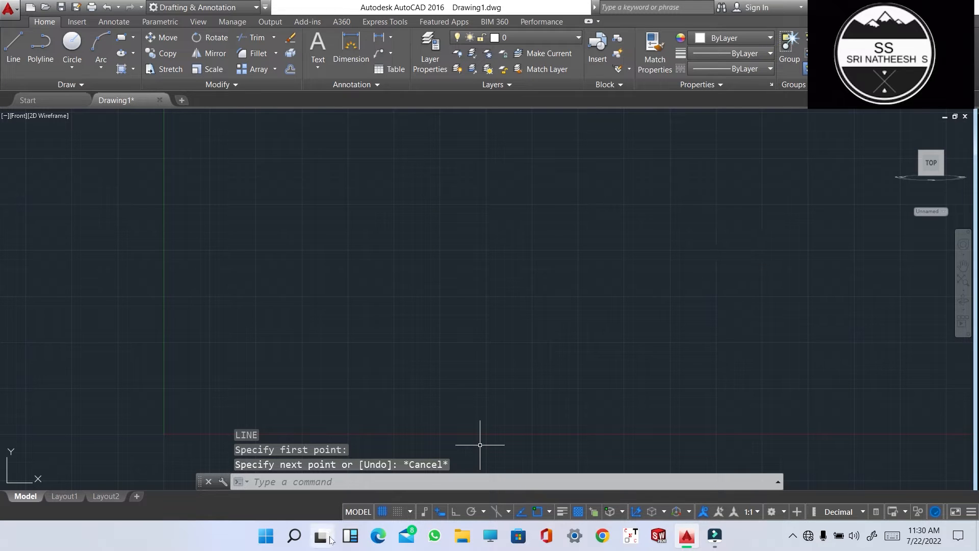
# Step: Turn on Ortho mode and draw a horizontal line 100 units long in the open drawing area
pyautogui.click(454, 511)
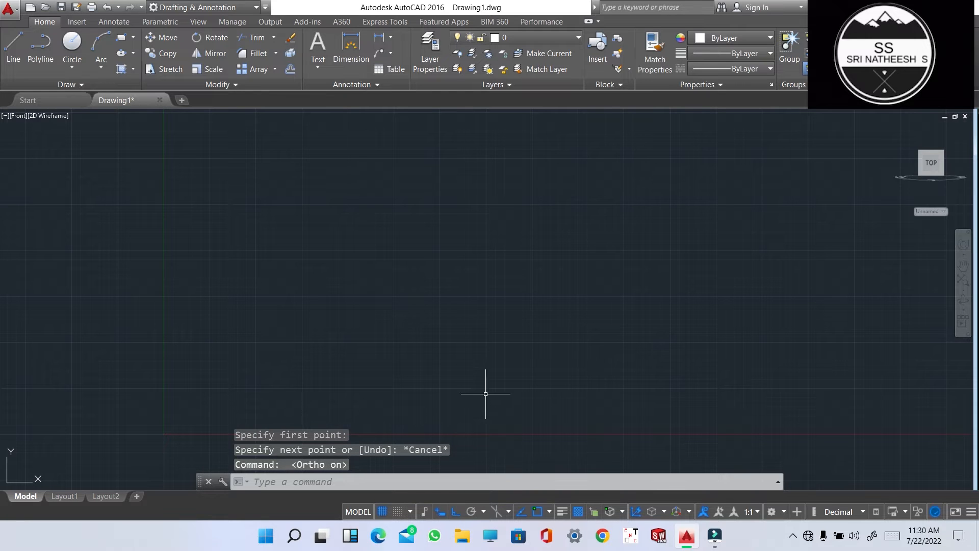
pyautogui.write('l')
pyautogui.press('Return')
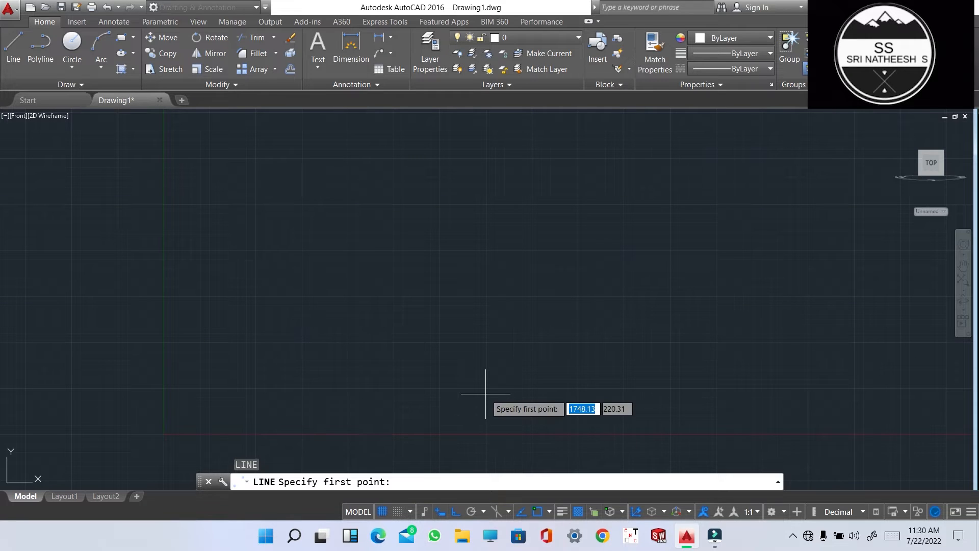
pyautogui.click(411, 298)
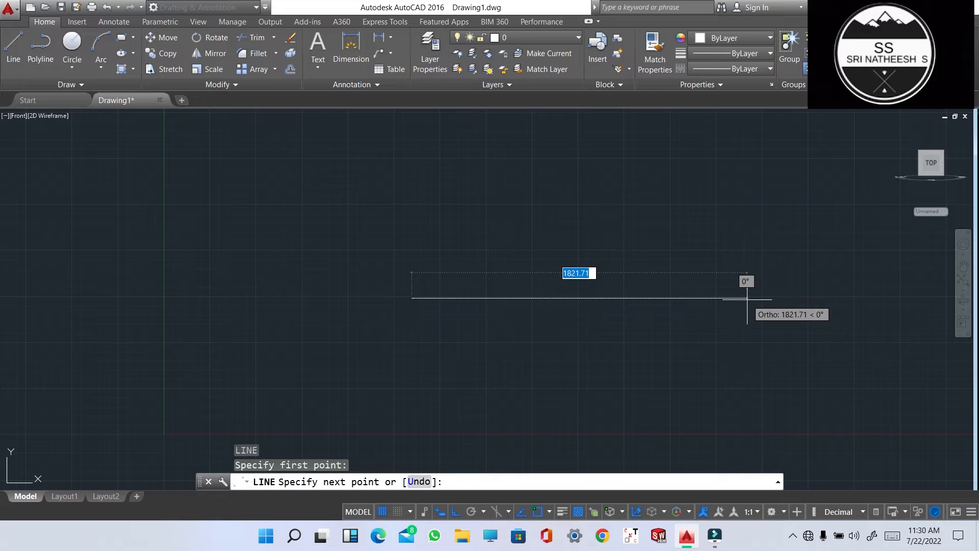
pyautogui.write('1')
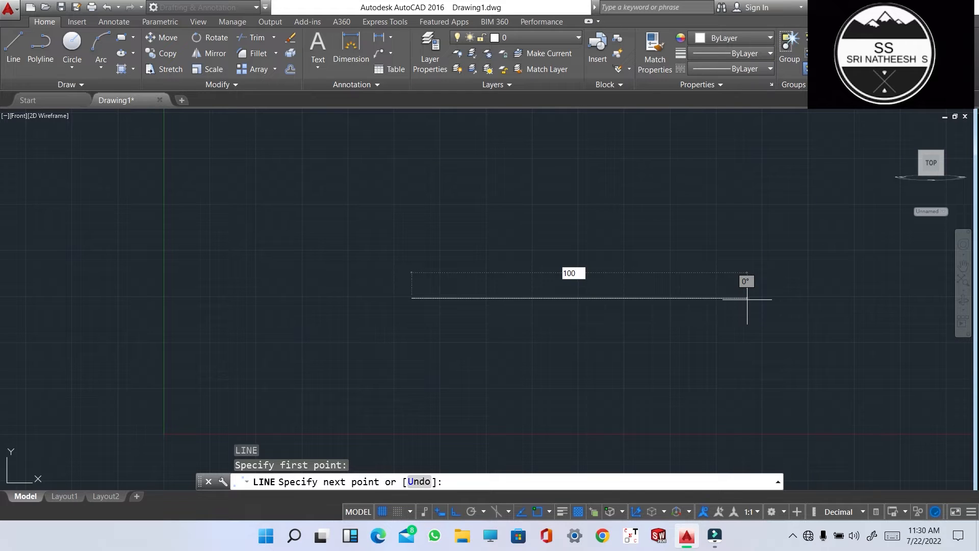
pyautogui.write('00')
pyautogui.press('Return')
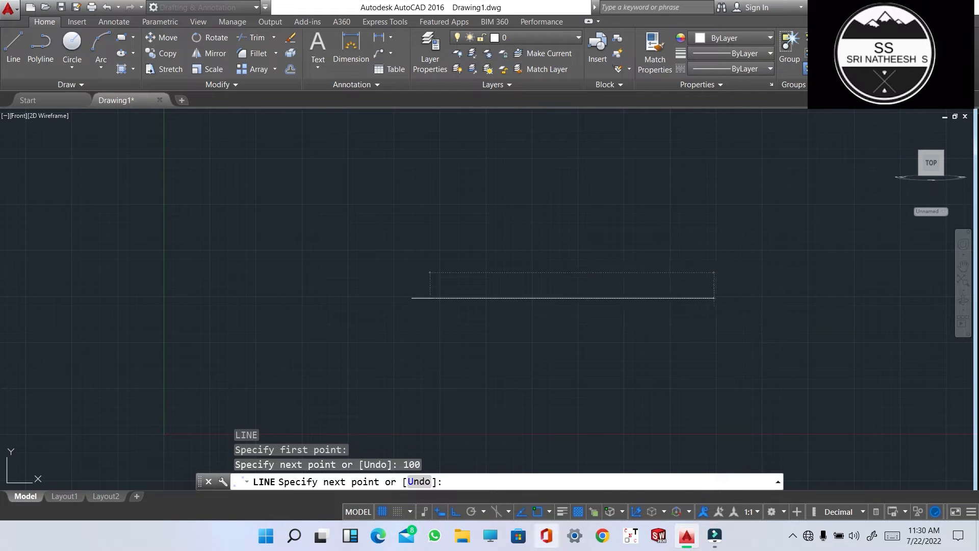
pyautogui.press('Escape')
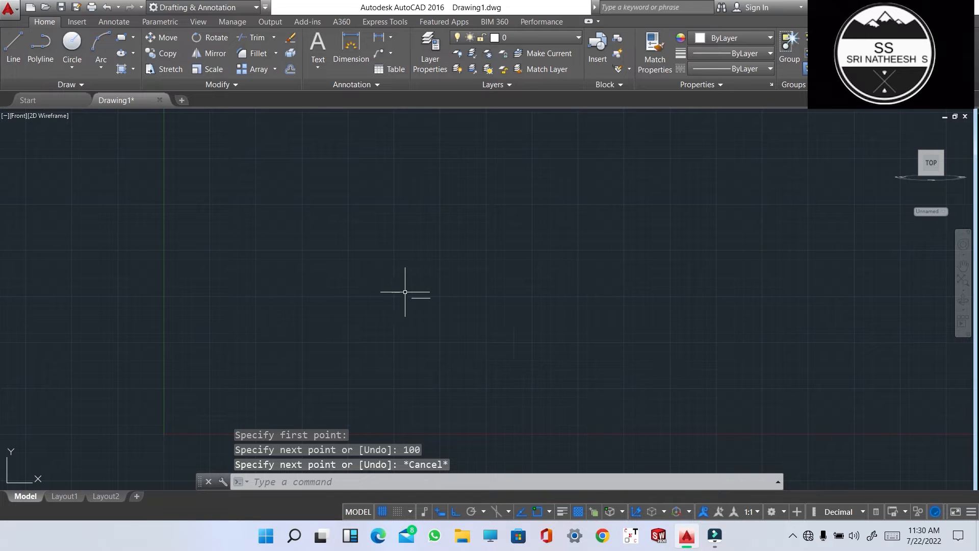
# Step: Draw a circle with radius 50 centred on the midpoint of the horizontal line
pyautogui.scroll(12, 404, 292)
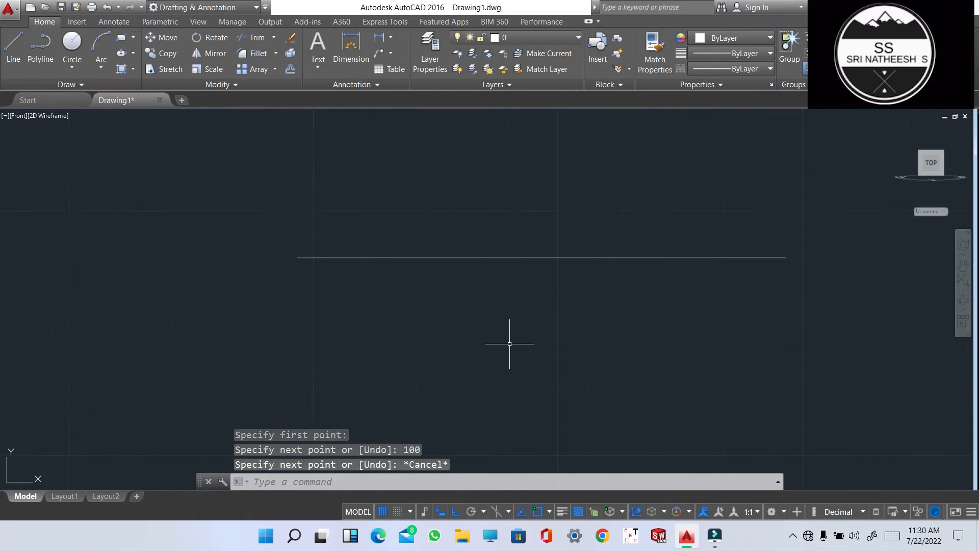
pyautogui.write('c')
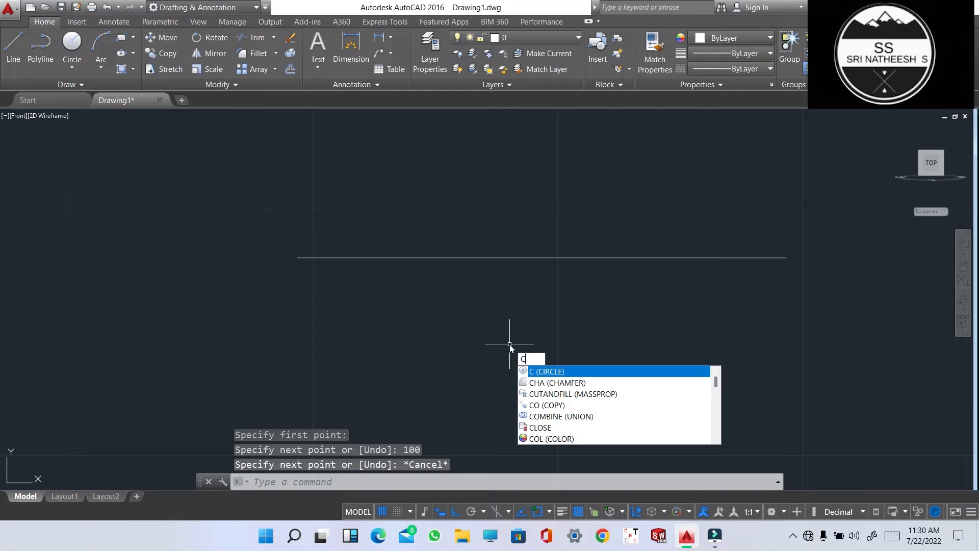
pyautogui.press('Return')
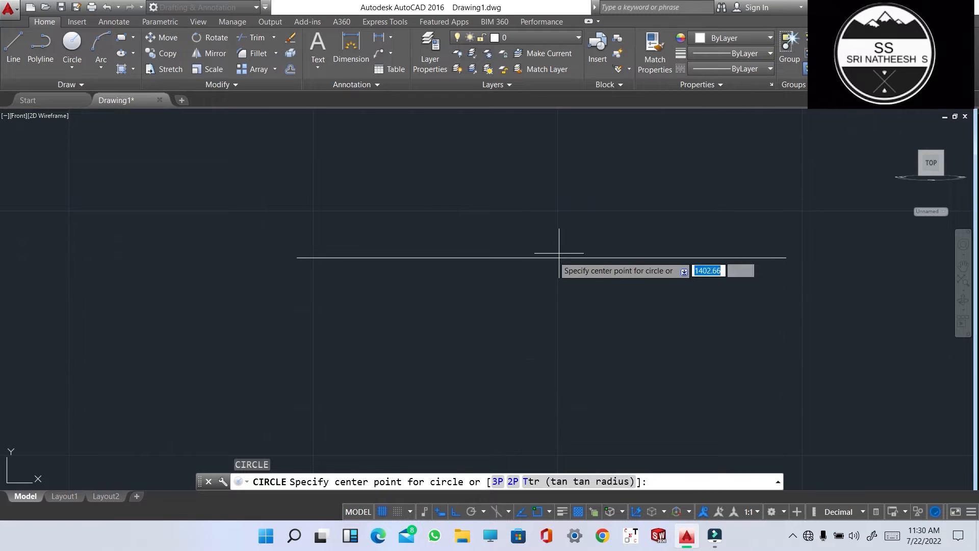
pyautogui.click(541, 258)
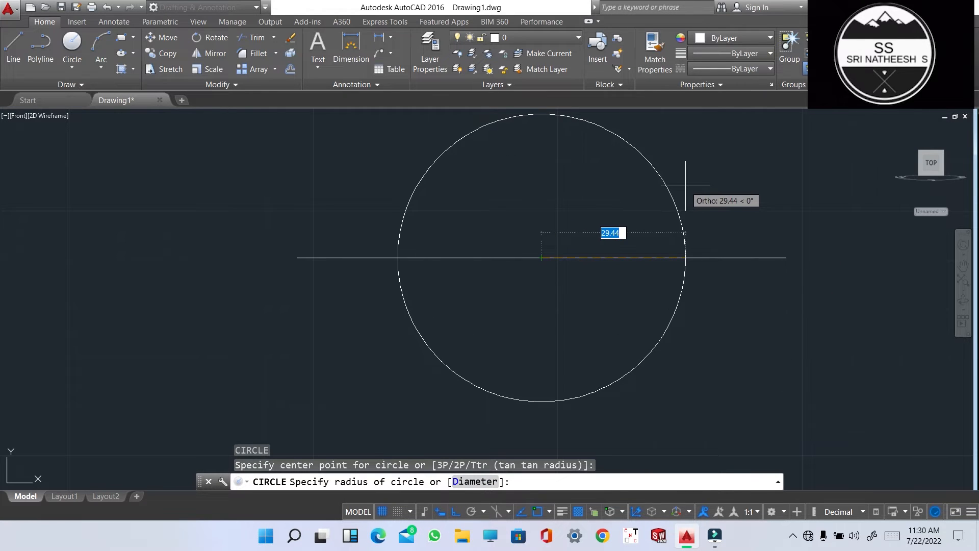
pyautogui.write('5')
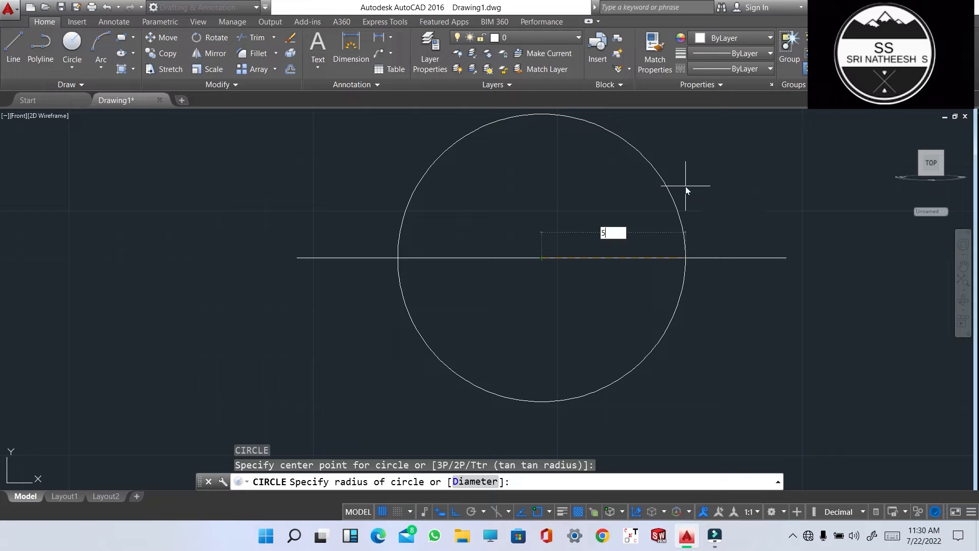
pyautogui.write('0')
pyautogui.press('Return')
# Step: Offset the circle inward by 20 to make a smaller concentric circle
pyautogui.scroll(-5, 685, 186)
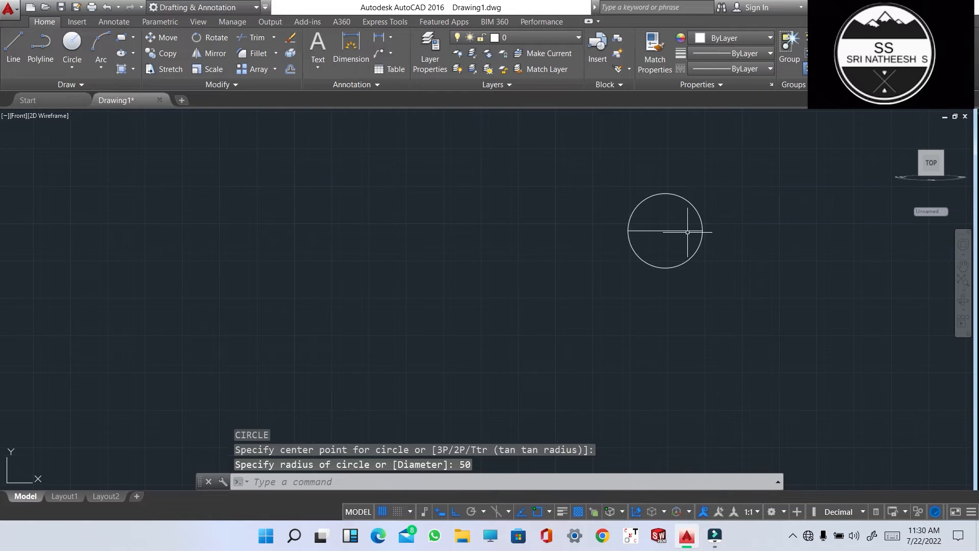
pyautogui.scroll(3, 714, 188)
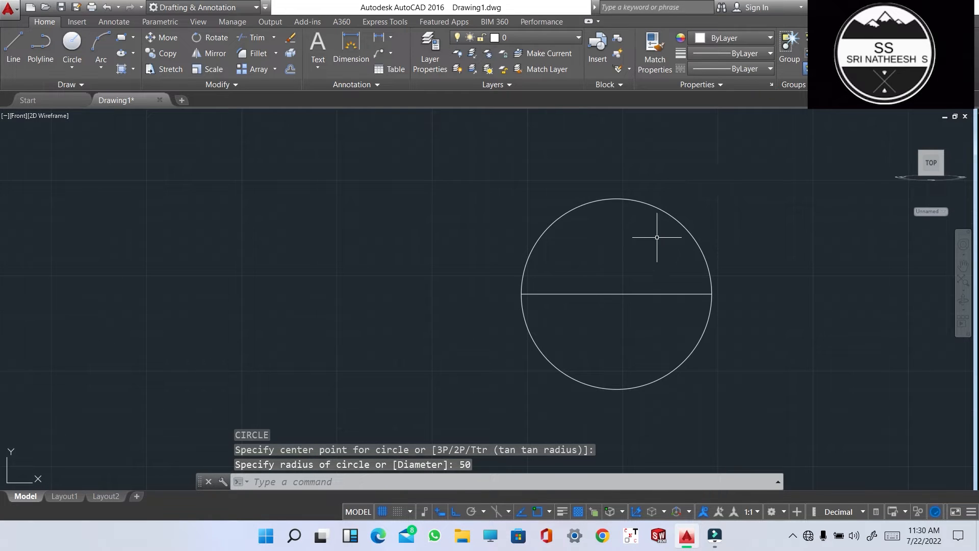
pyautogui.click(670, 217)
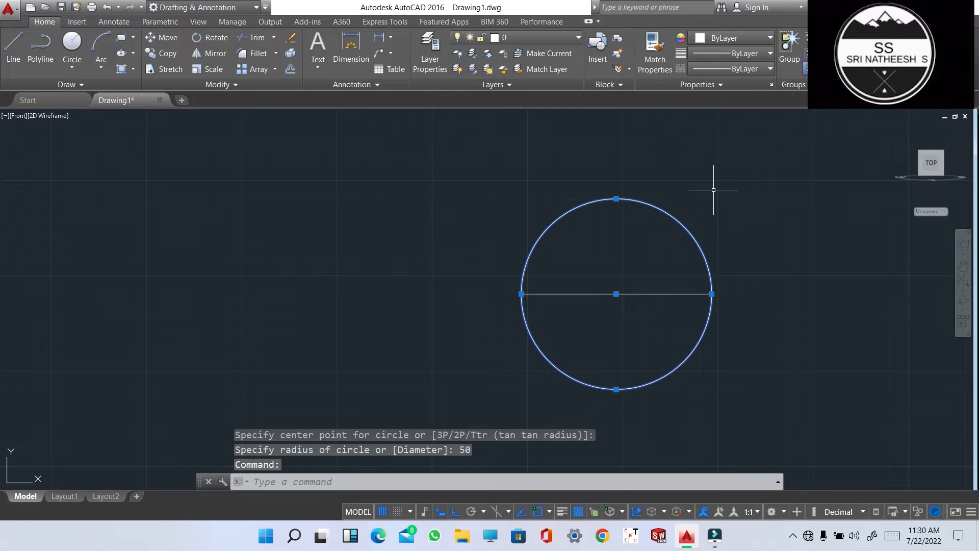
pyautogui.write('o')
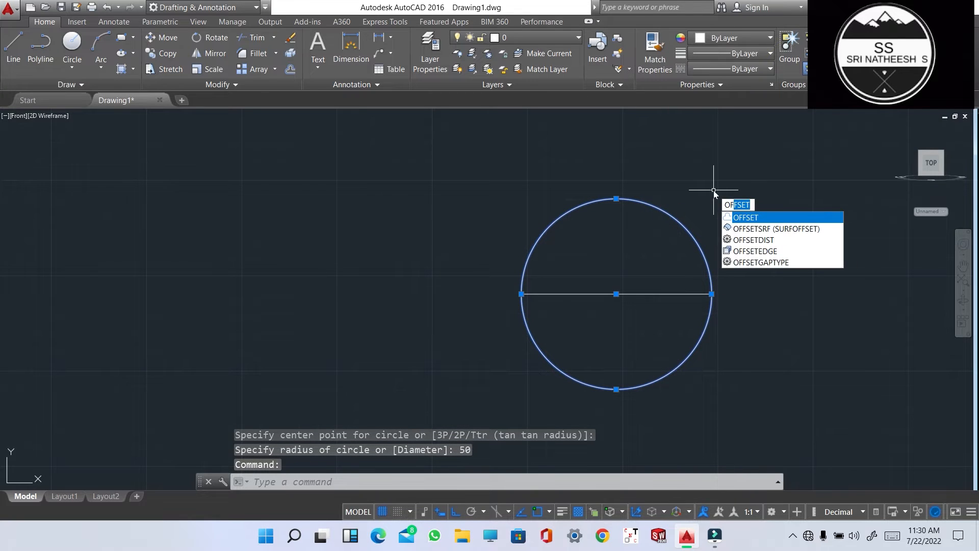
pyautogui.press('Return')
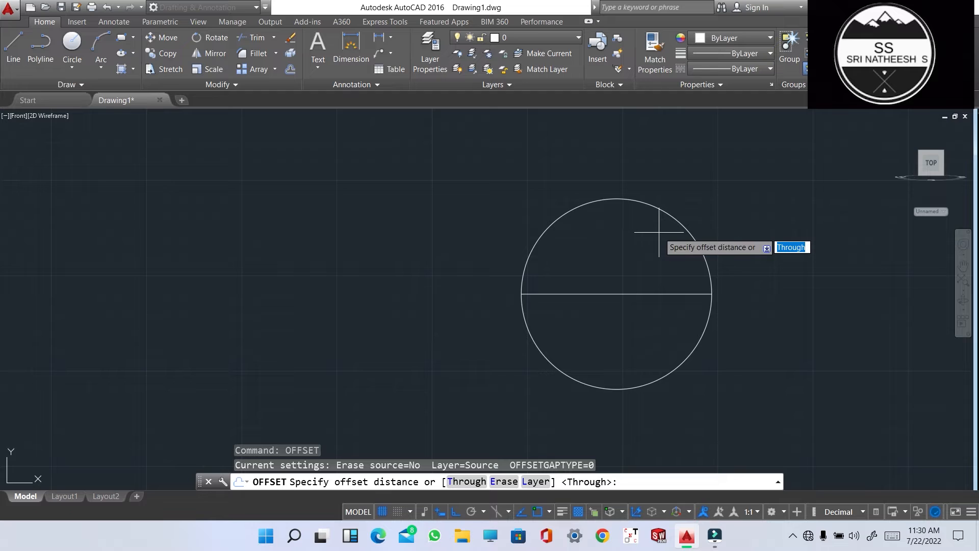
pyautogui.write('20')
pyautogui.press('Return')
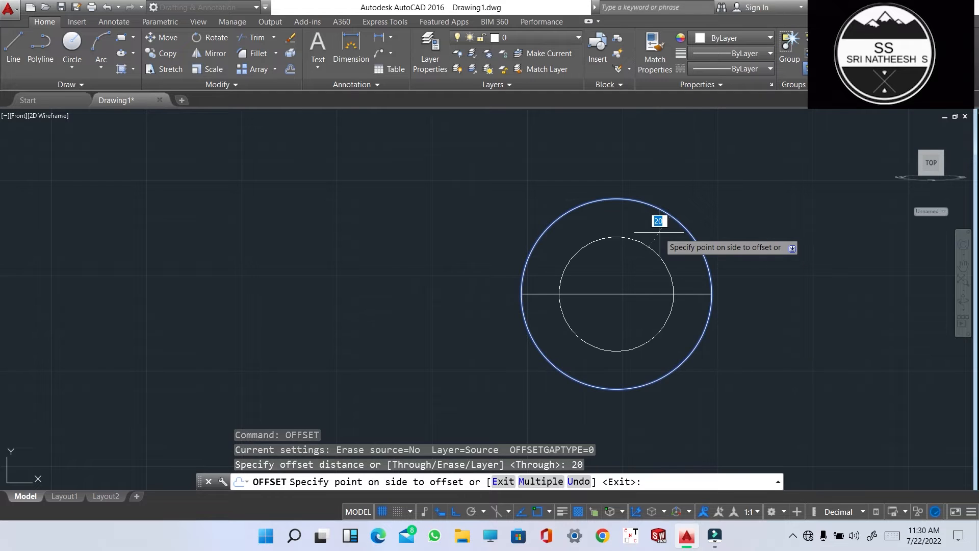
pyautogui.click(659, 232)
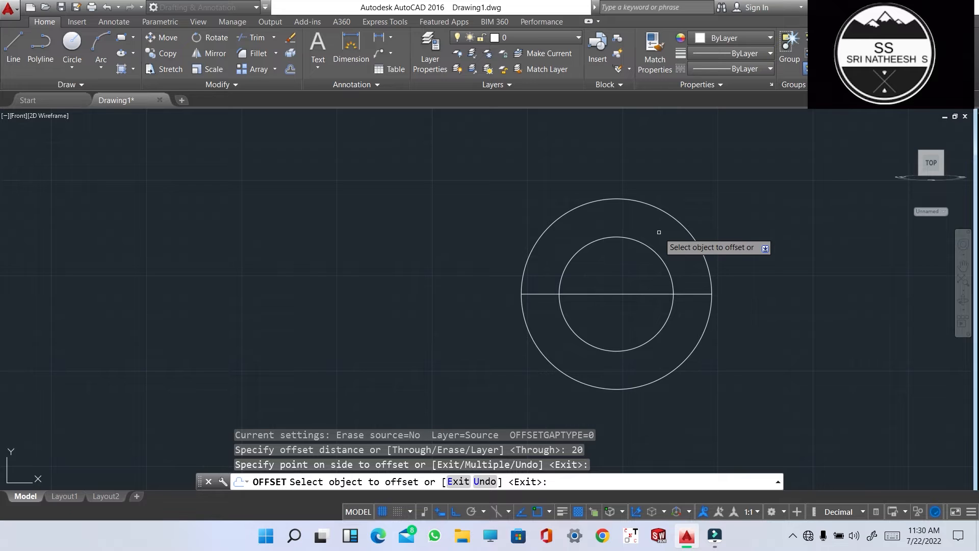
pyautogui.press('Escape')
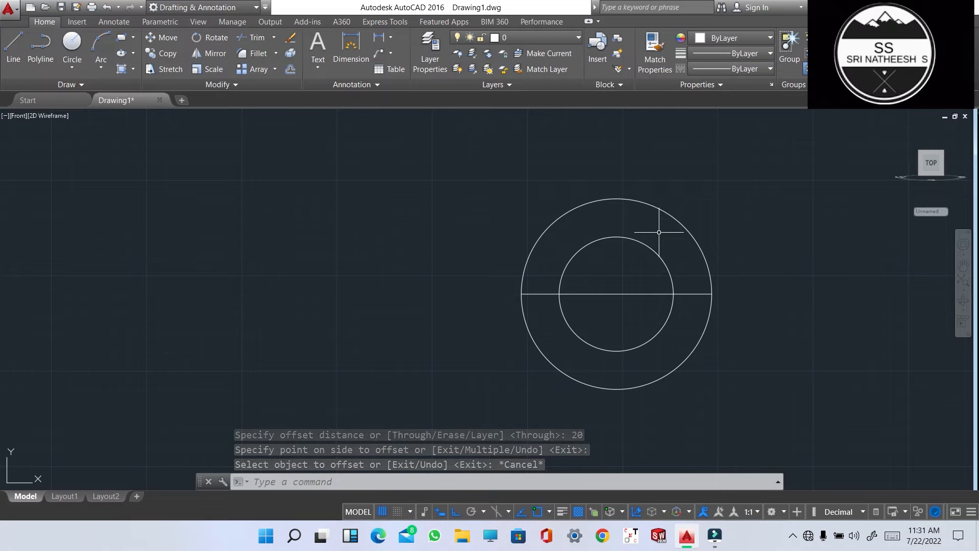
pyautogui.click(612, 293)
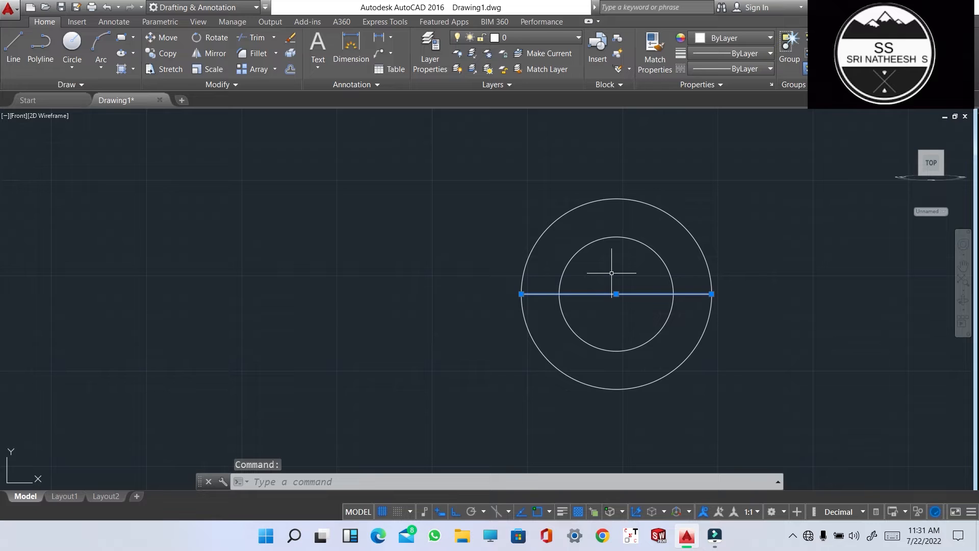
pyautogui.press('Escape')
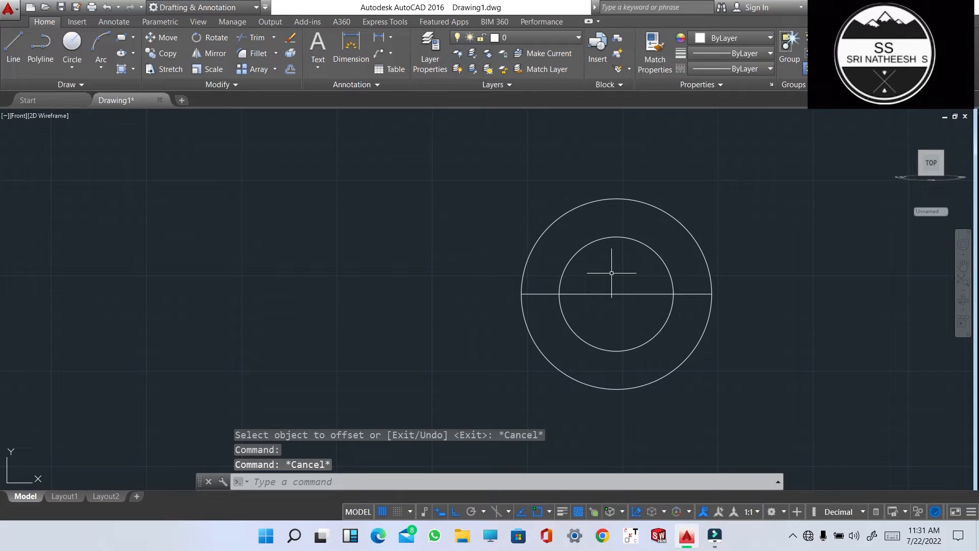
pyautogui.press('Escape')
pyautogui.press('Escape')
# Step: Draw a line 10 units down from the circles' centre, continuing horizontally rightward to a point beyond the outer circle
pyautogui.write('L')
pyautogui.press('Return')
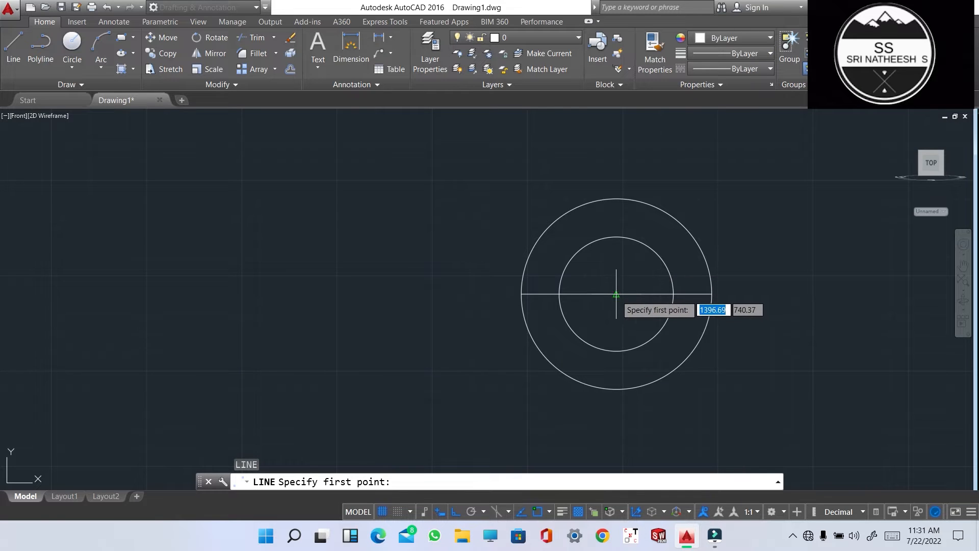
pyautogui.click(617, 295)
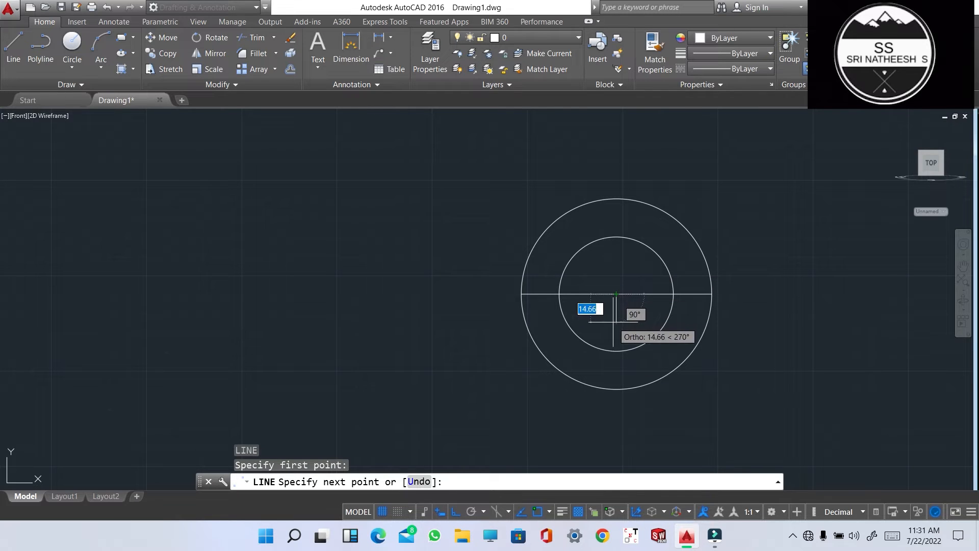
pyautogui.write('10')
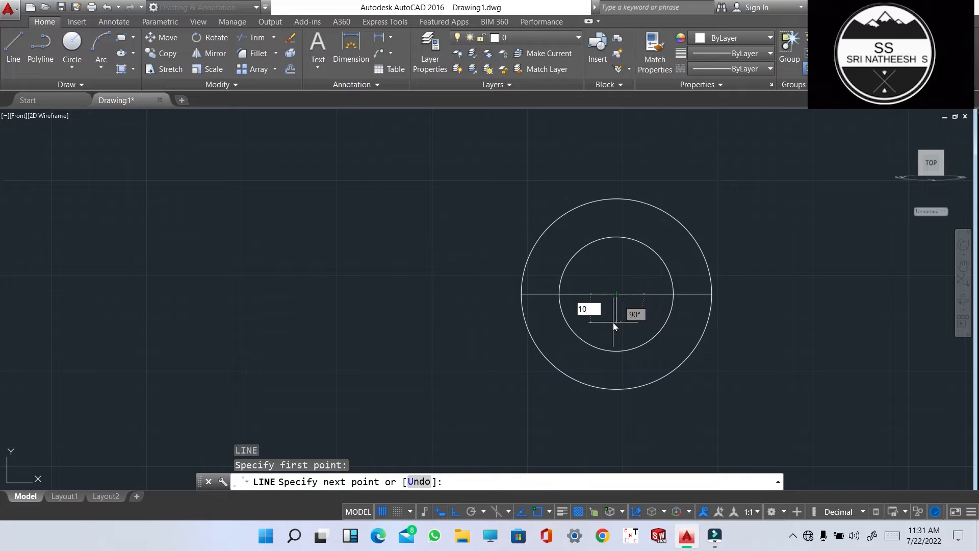
pyautogui.press('Return')
pyautogui.click(794, 313)
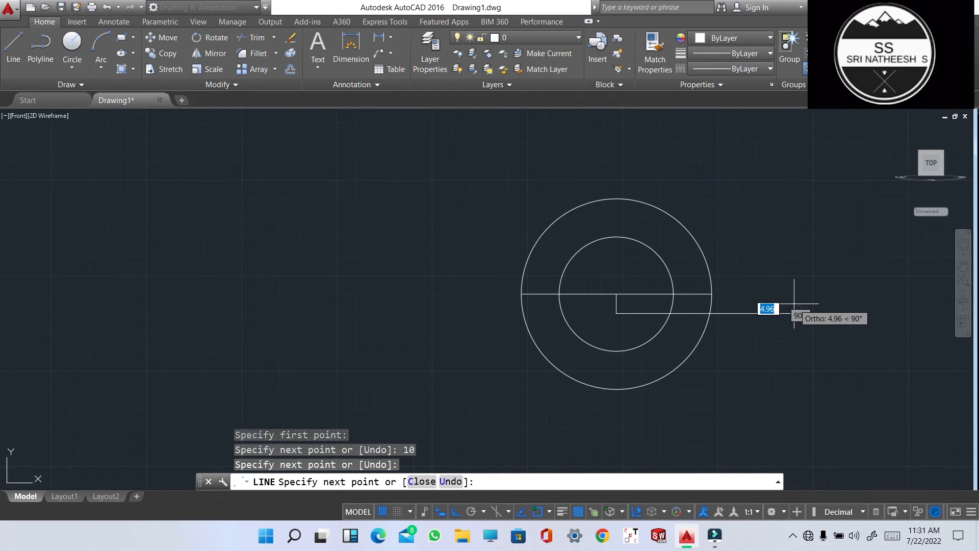
pyautogui.press('Escape')
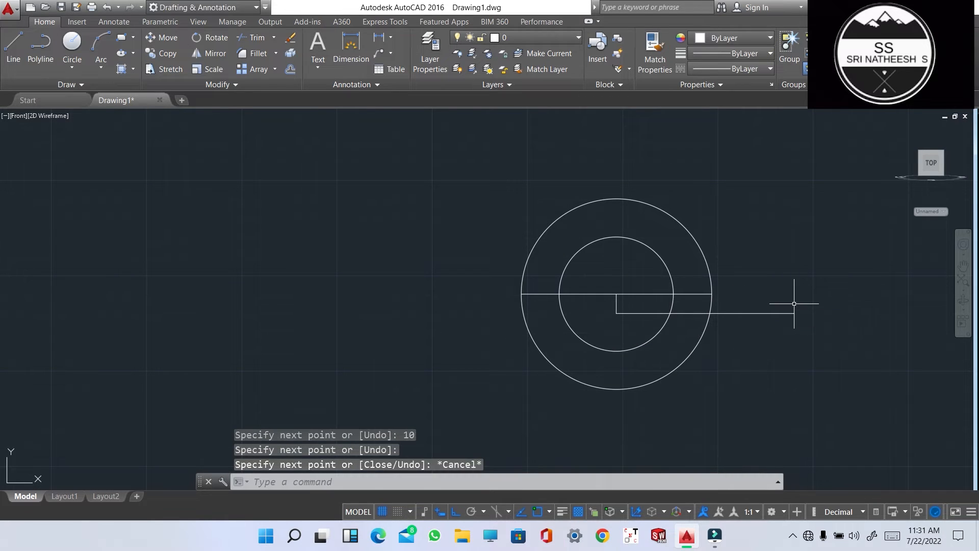
# Step: Copy the short vertical line and the long horizontal line below centre, from the 100-unit line's left end to its right end
pyautogui.click(723, 312)
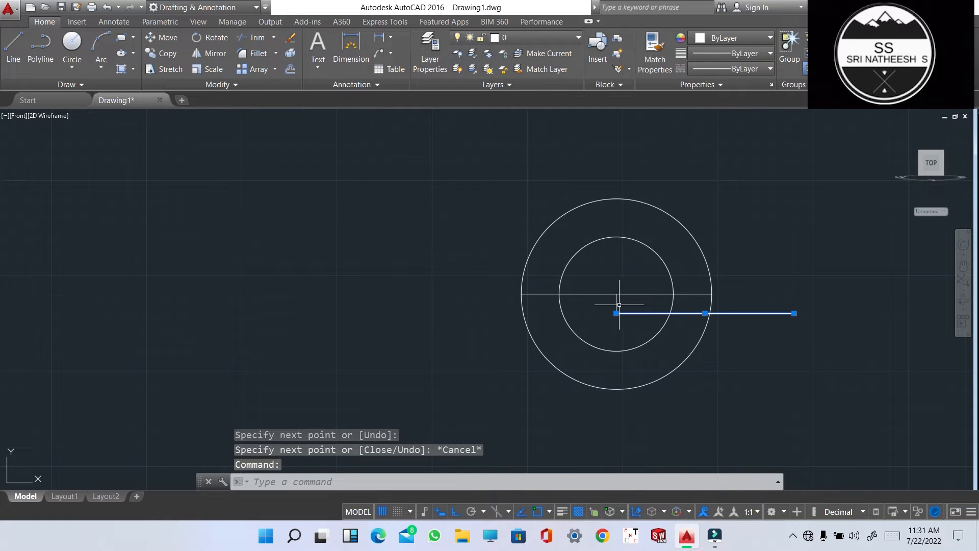
pyautogui.click(617, 304)
pyautogui.write('COPY')
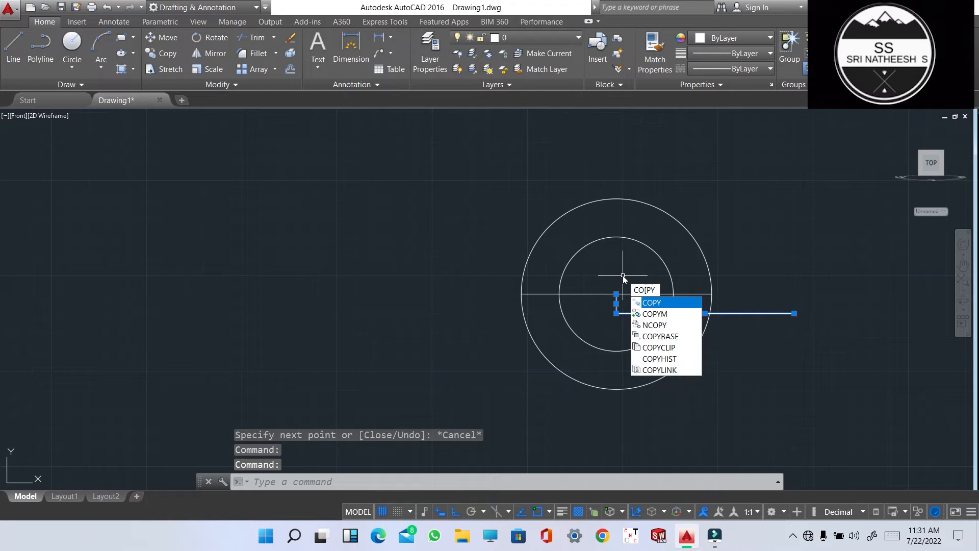
pyautogui.press('Return')
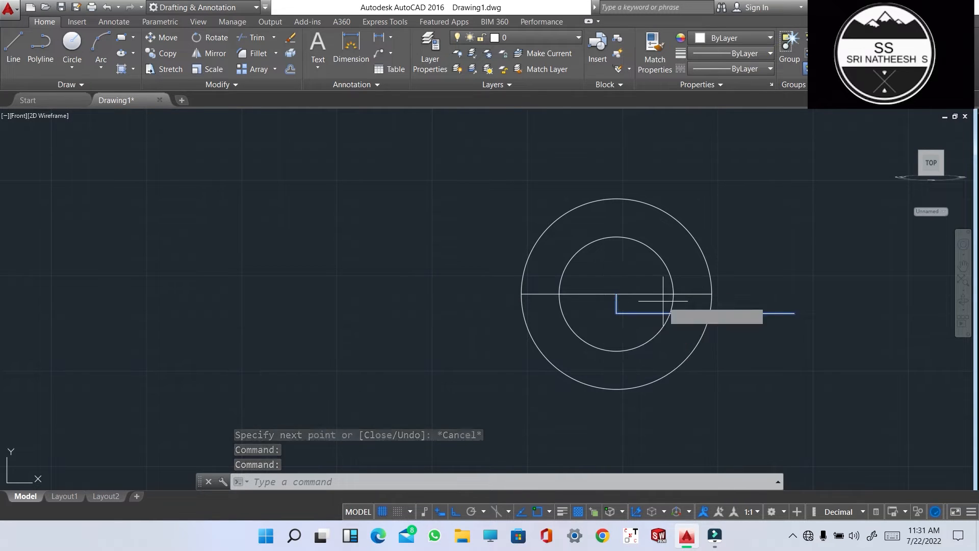
pyautogui.click(521, 294)
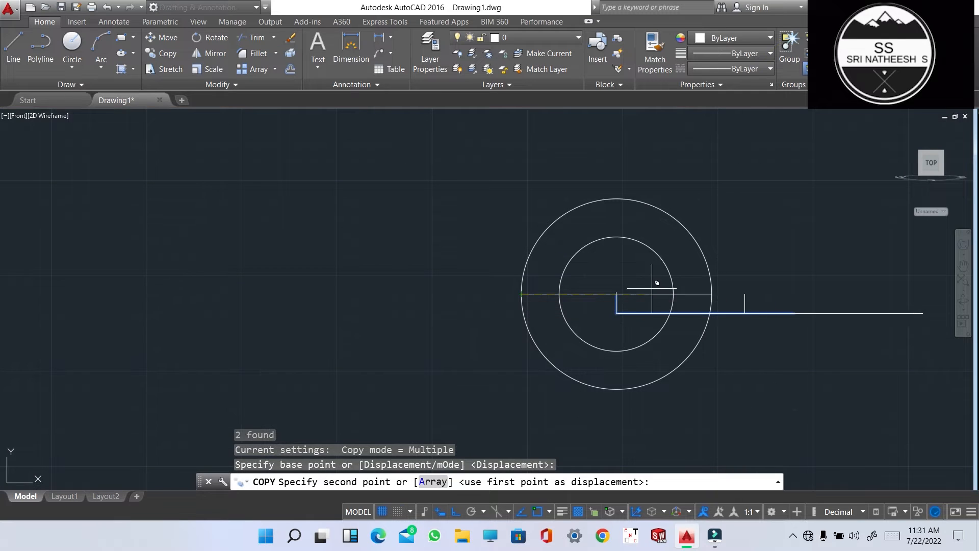
pyautogui.click(712, 293)
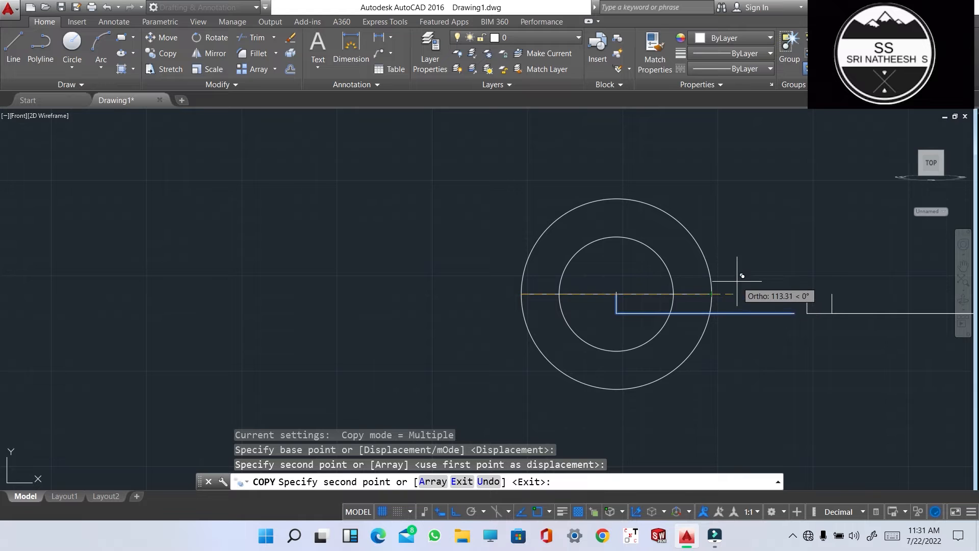
pyautogui.press('Return')
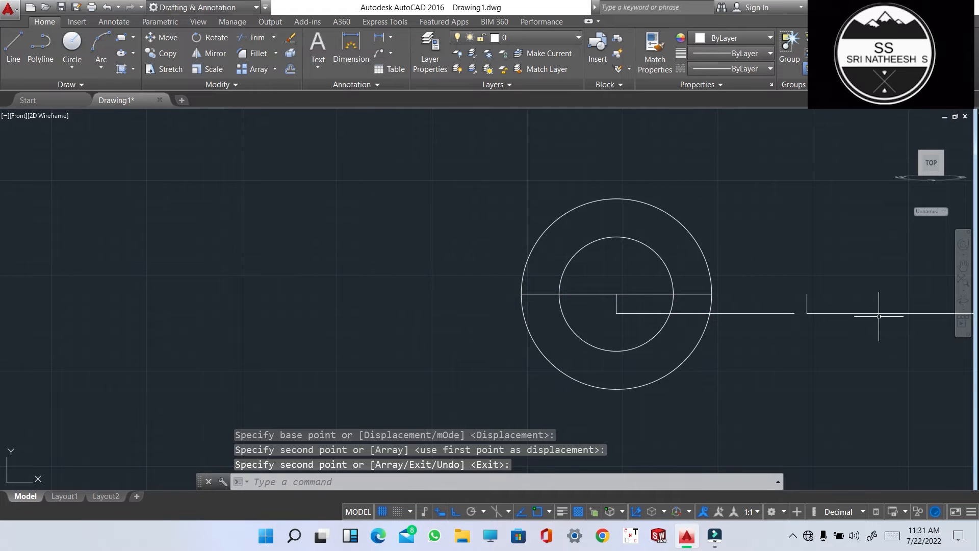
# Step: Delete the copied vertical and horizontal lines to the right of the circles
pyautogui.click(801, 286)
pyautogui.click(889, 327)
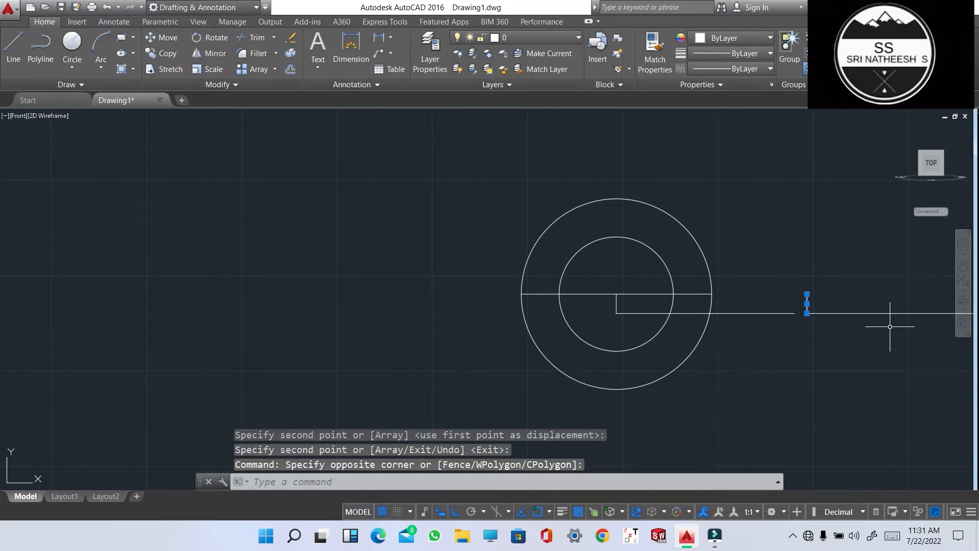
pyautogui.click(893, 314)
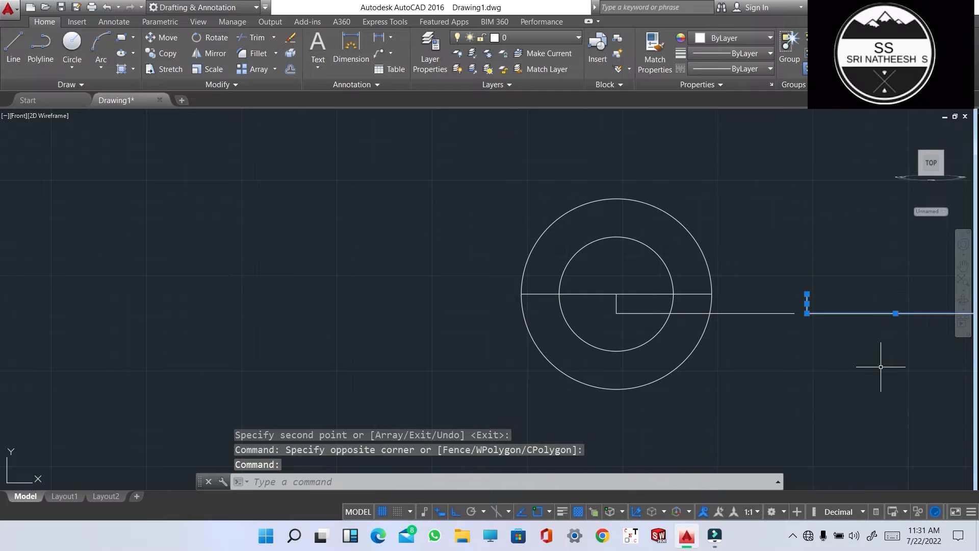
pyautogui.press('Delete')
# Step: Mirror the short vertical line and the long horizontal line about the circles' horizontal centreline, keeping the source objects
pyautogui.write('MI')
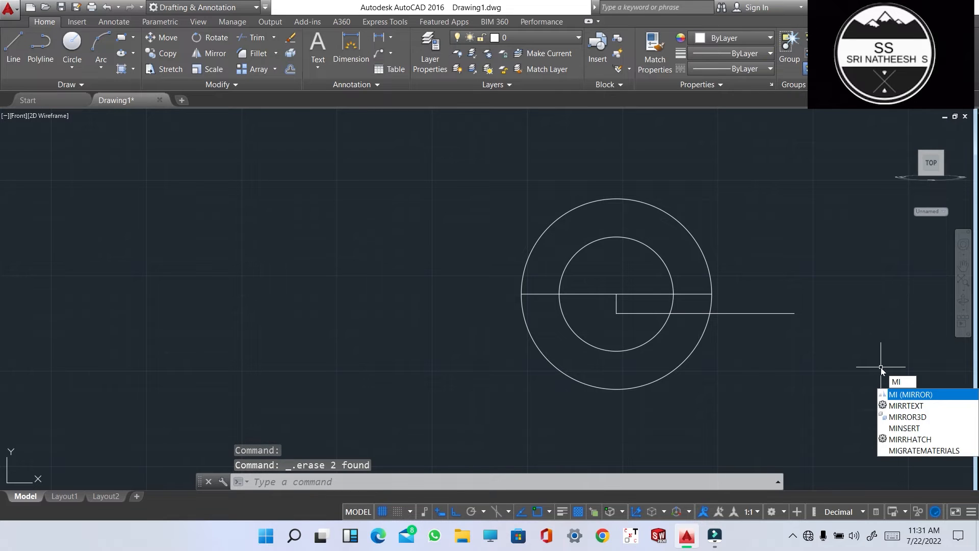
pyautogui.press('Return')
pyautogui.click(758, 314)
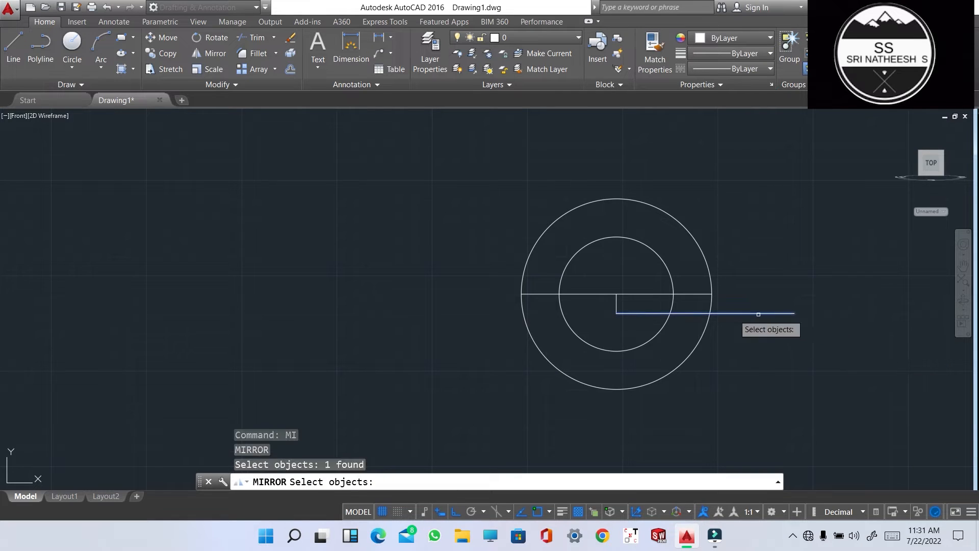
pyautogui.click(617, 303)
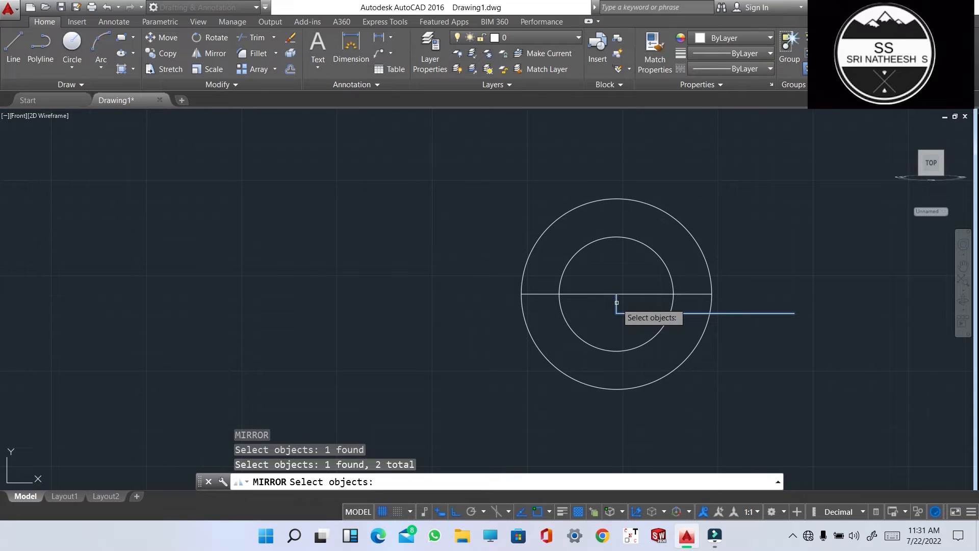
pyautogui.press('Return')
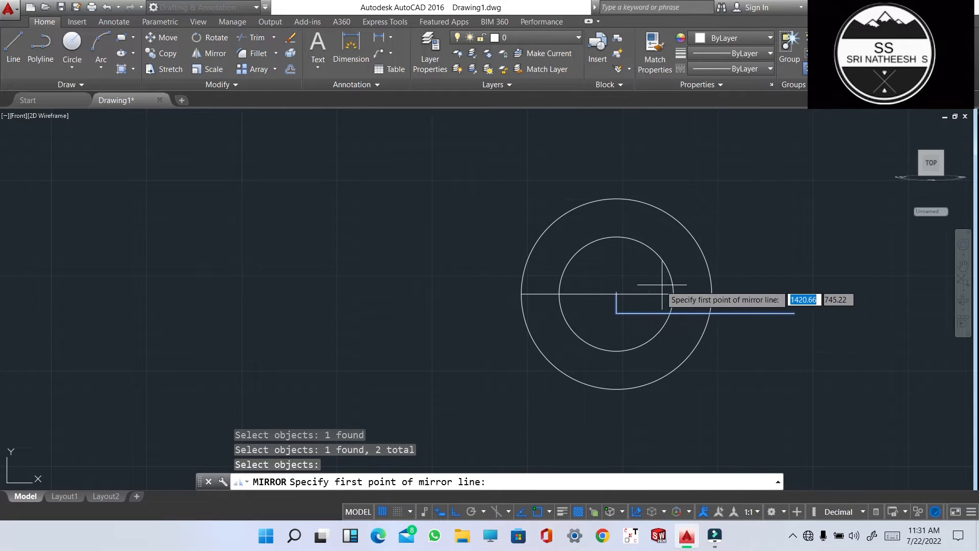
pyautogui.click(618, 294)
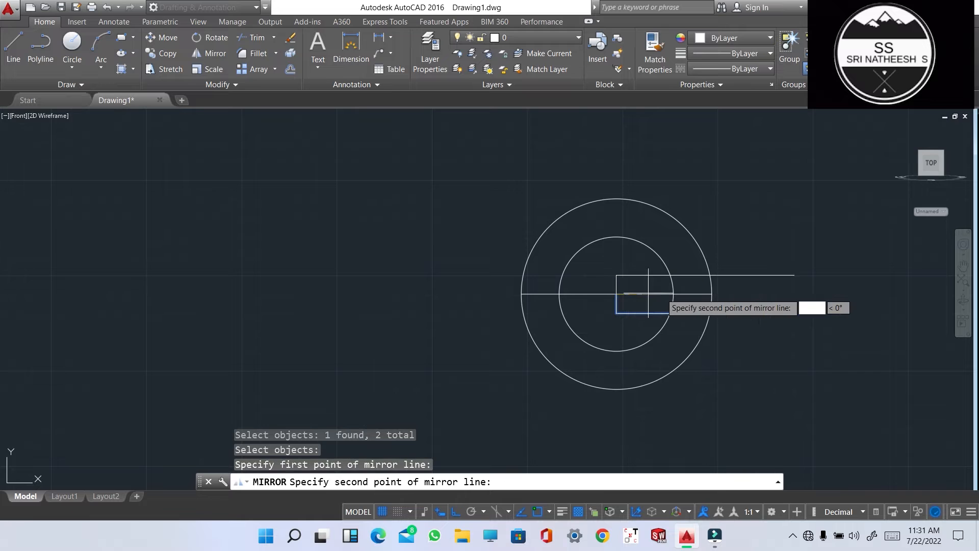
pyautogui.click(674, 295)
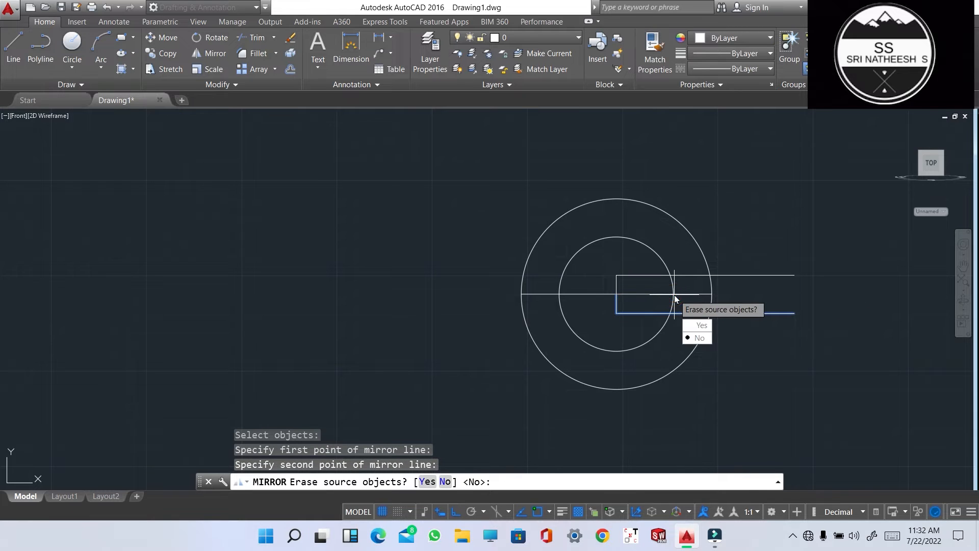
pyautogui.press('Return')
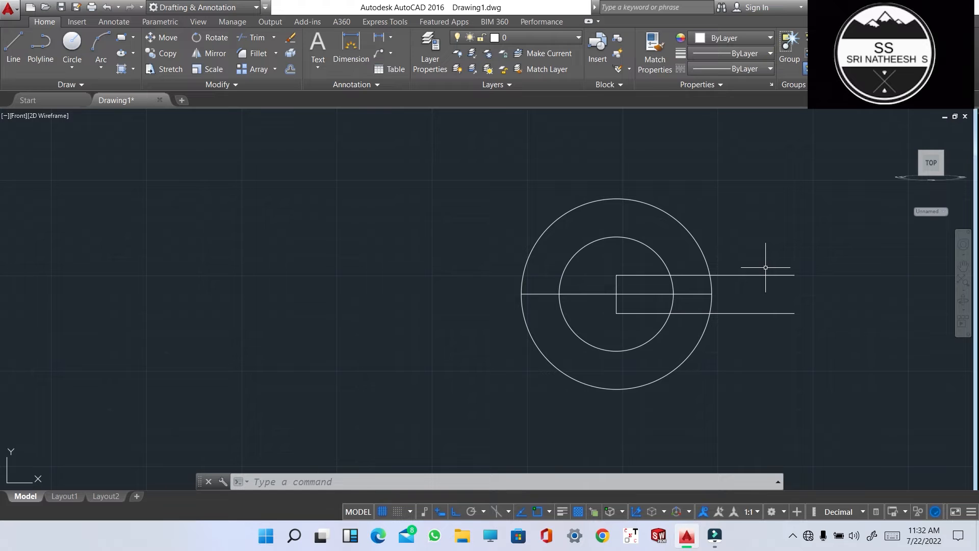
pyautogui.write('L')
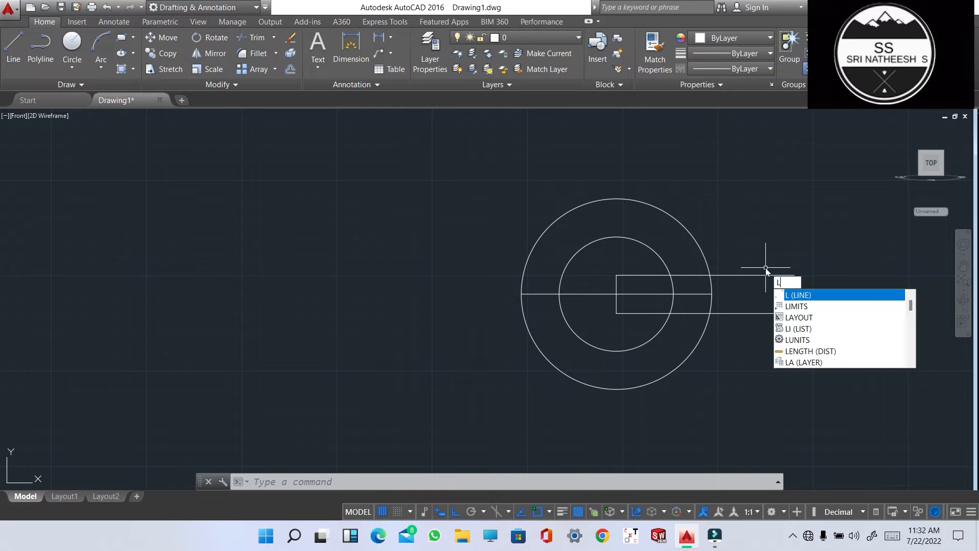
pyautogui.press('Return')
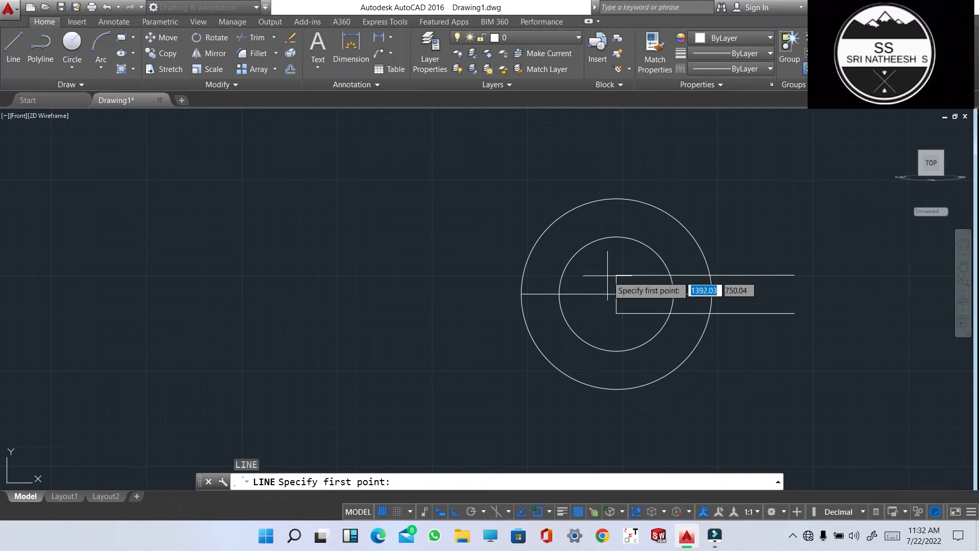
pyautogui.click(617, 294)
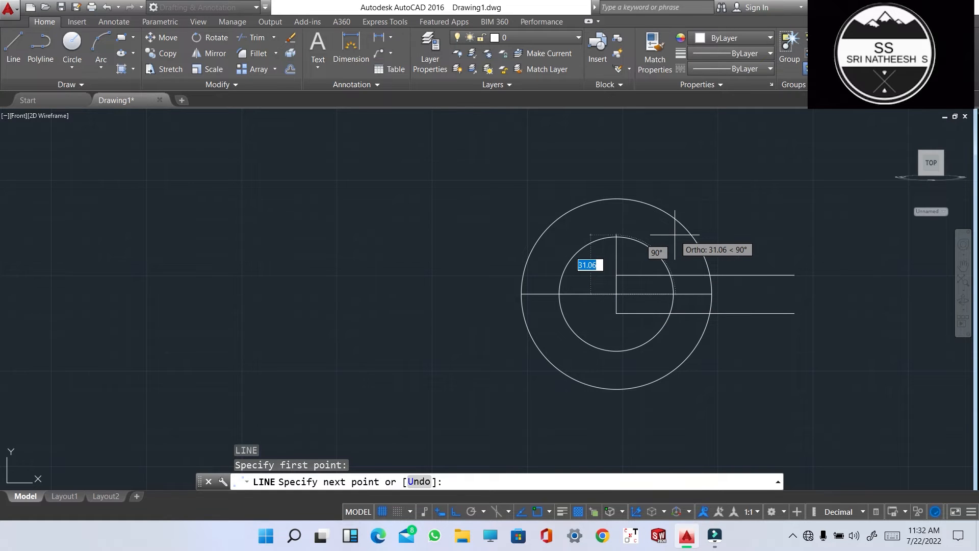
pyautogui.press('Escape')
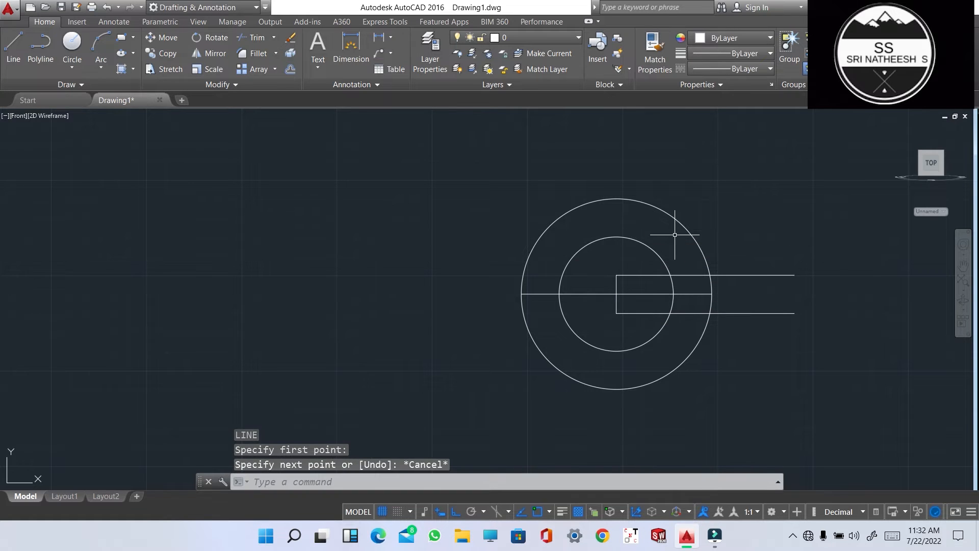
# Step: Turn off Ortho mode and draw a slanted line from the circles' centre up and right, past the outer circle
pyautogui.click(456, 510)
pyautogui.write('l')
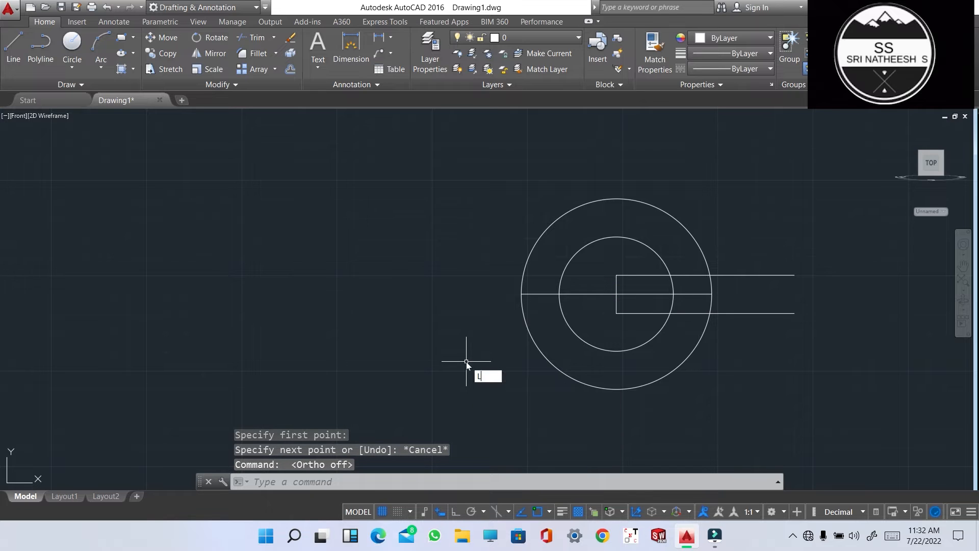
pyautogui.press('Return')
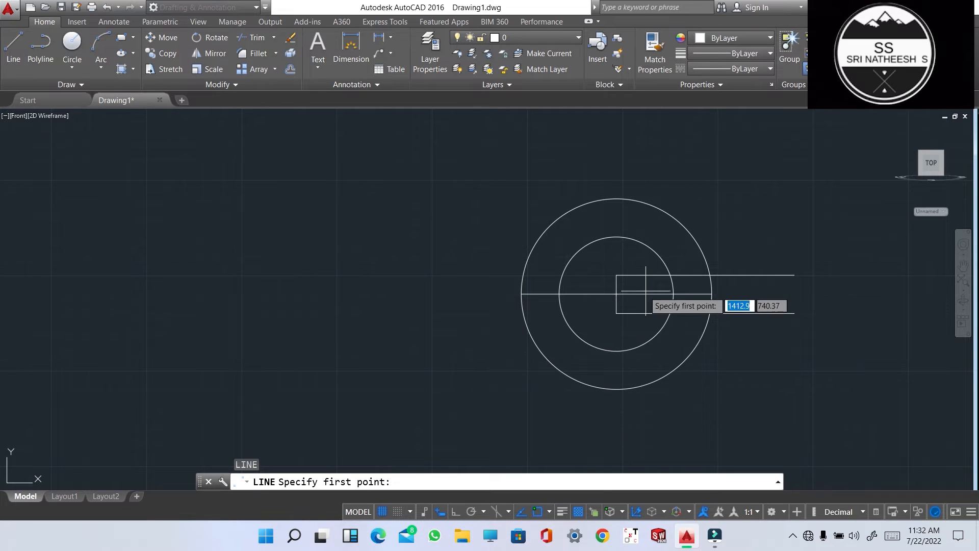
pyautogui.click(616, 293)
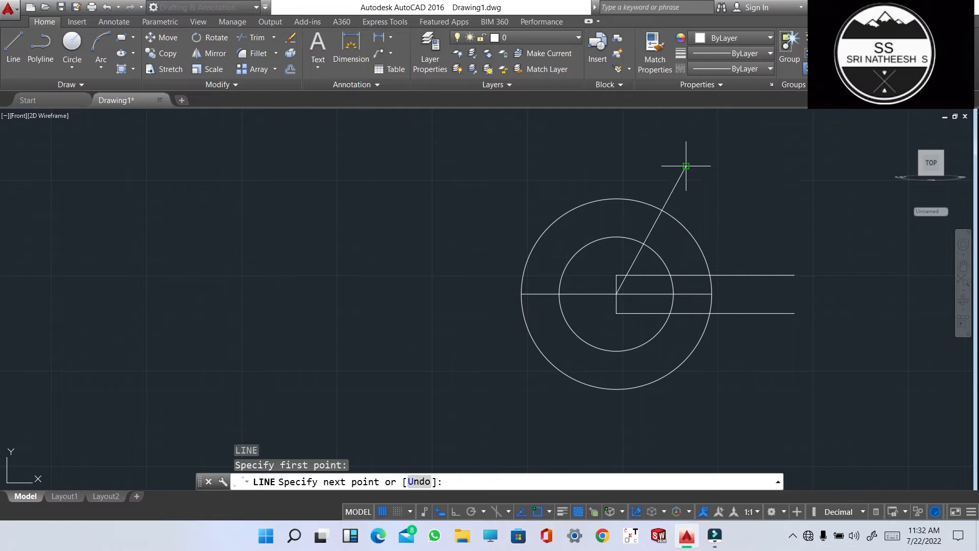
pyautogui.click(685, 166)
pyautogui.press('Escape')
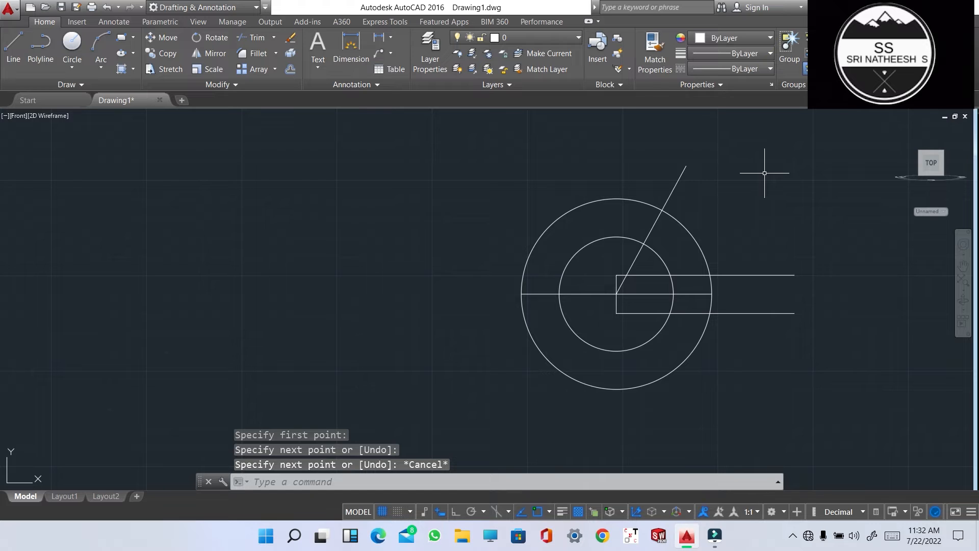
# Step: Trim both circles between the slanted line and the upper parallel line, using all objects as cutting edges
pyautogui.write('TR')
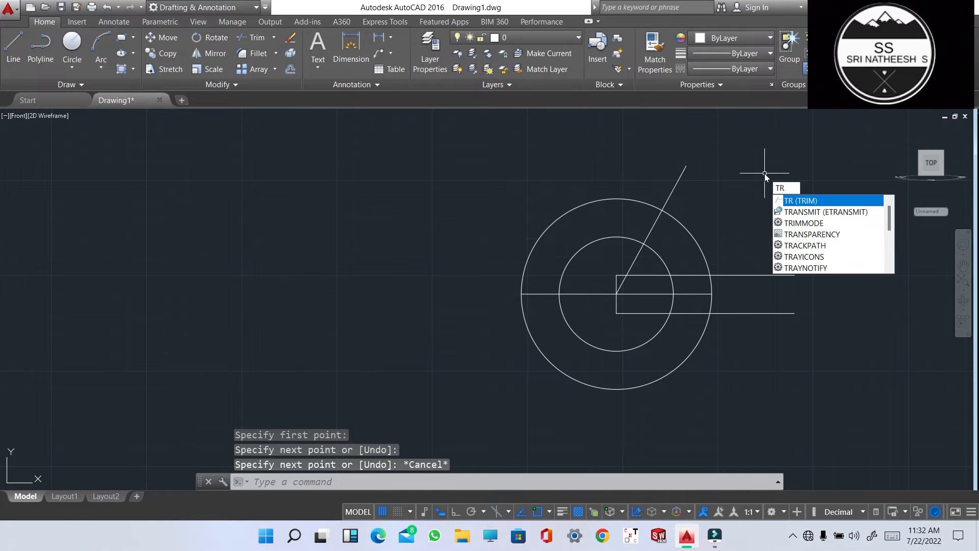
pyautogui.press('Return')
pyautogui.press('Return')
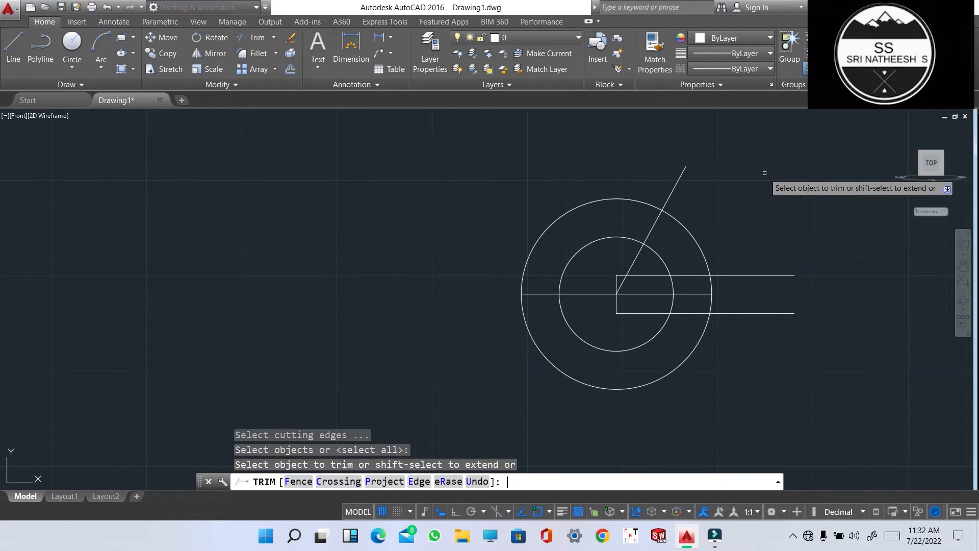
pyautogui.click(689, 229)
pyautogui.click(660, 258)
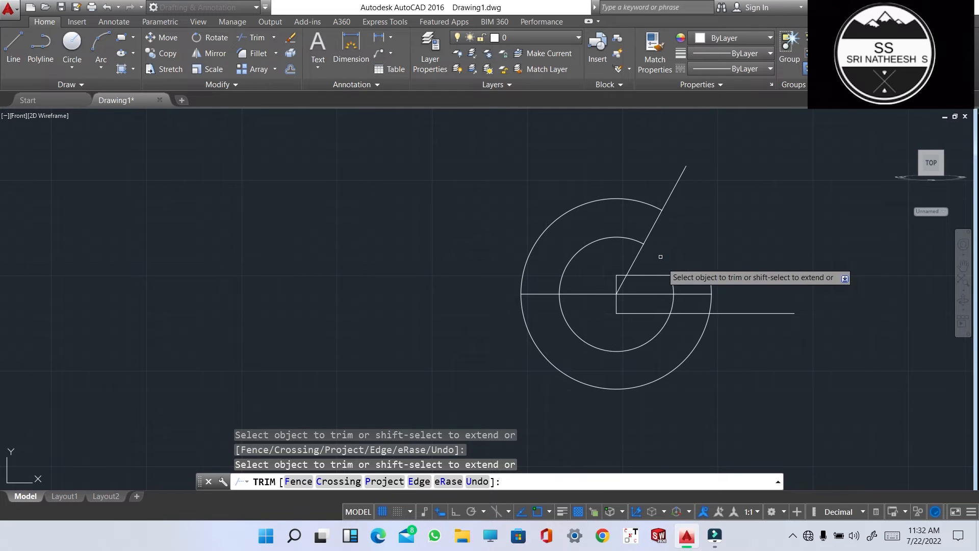
# Step: Trim the horizontal centreline beyond the inner circle and the inner circle's arc between the two parallel lines
pyautogui.click(691, 293)
pyautogui.click(672, 285)
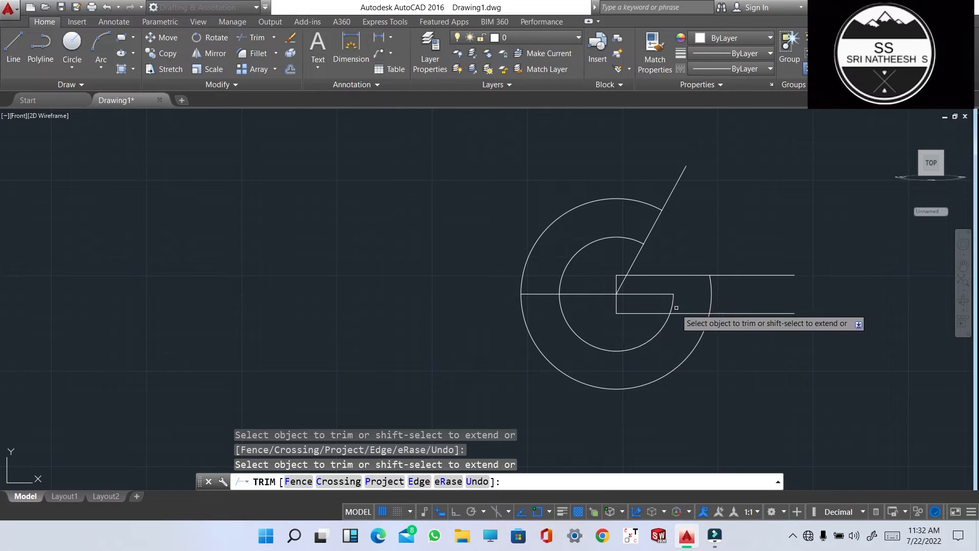
pyautogui.click(668, 305)
pyautogui.click(675, 303)
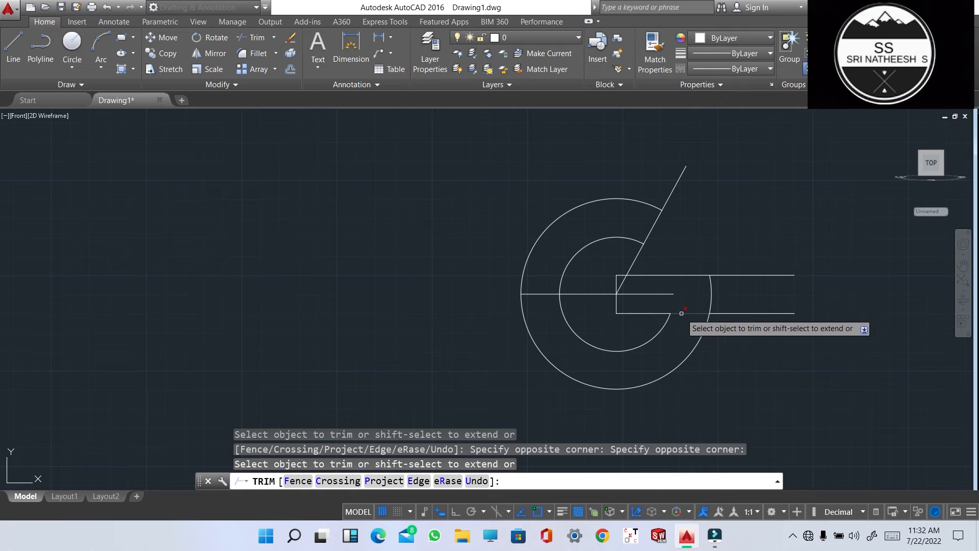
# Step: Trim the lower parallel line and the slanted line to form the G's edges, and cut the upper parallel line at the outer circle
pyautogui.click(682, 310)
pyautogui.click(623, 281)
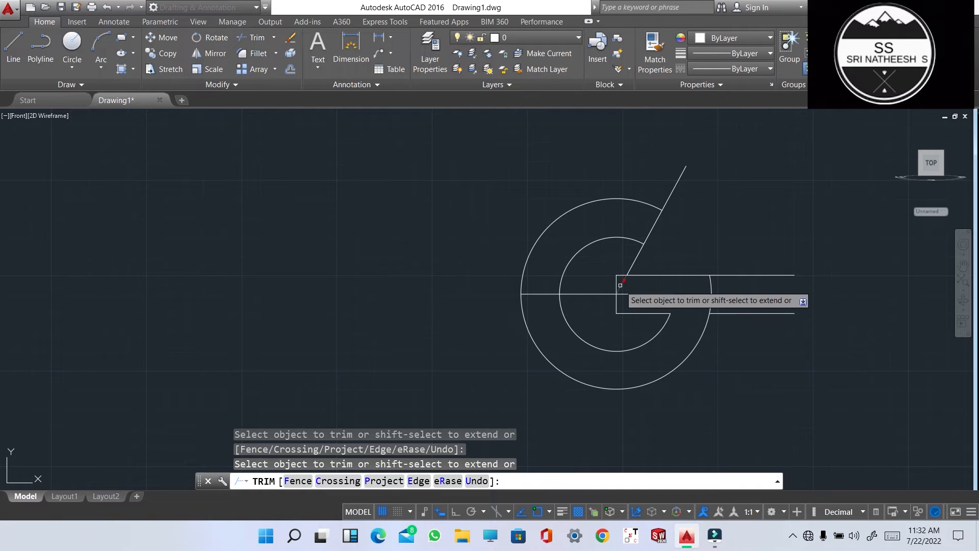
pyautogui.click(641, 255)
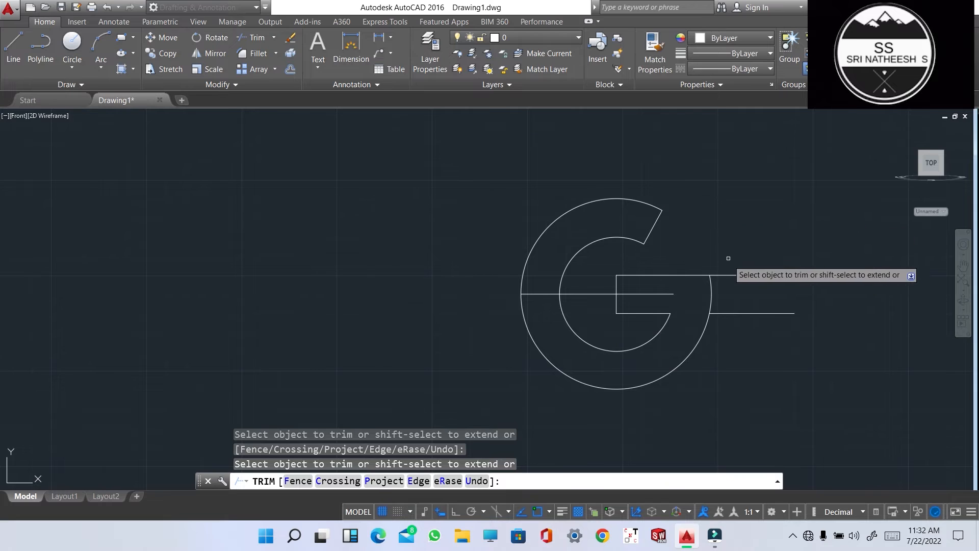
pyautogui.click(732, 275)
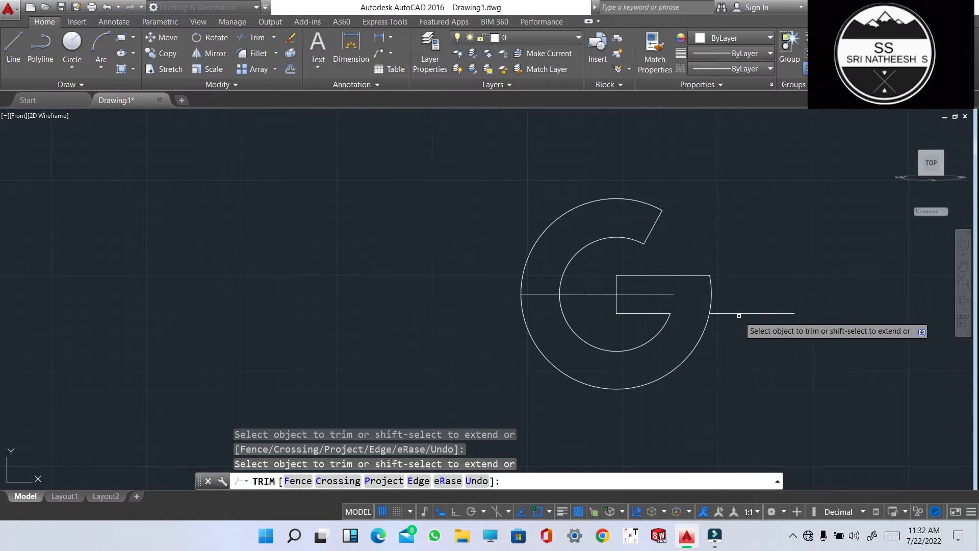
# Step: Delete the leftover lower line segment outside the outer circle and the remaining horizontal centreline
pyautogui.press('Escape')
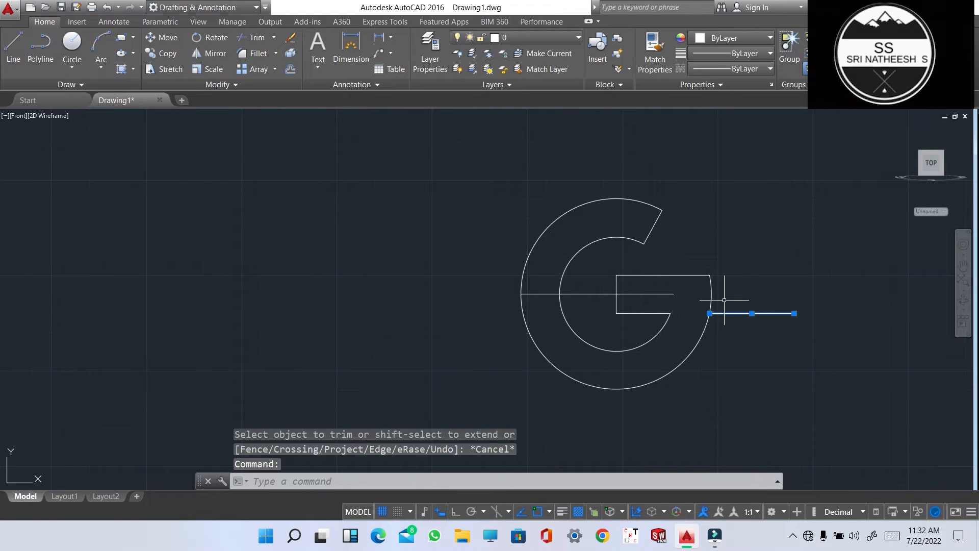
pyautogui.press('Delete')
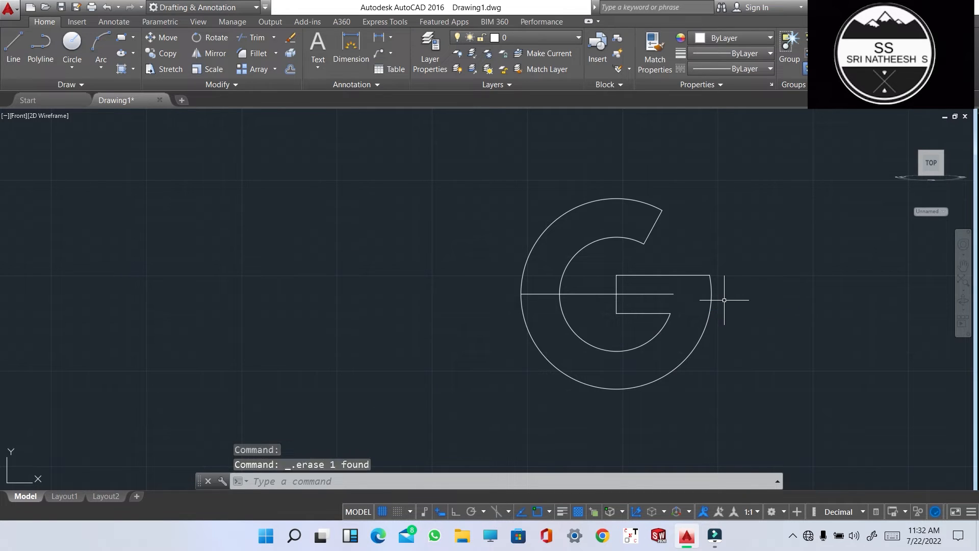
pyautogui.click(664, 294)
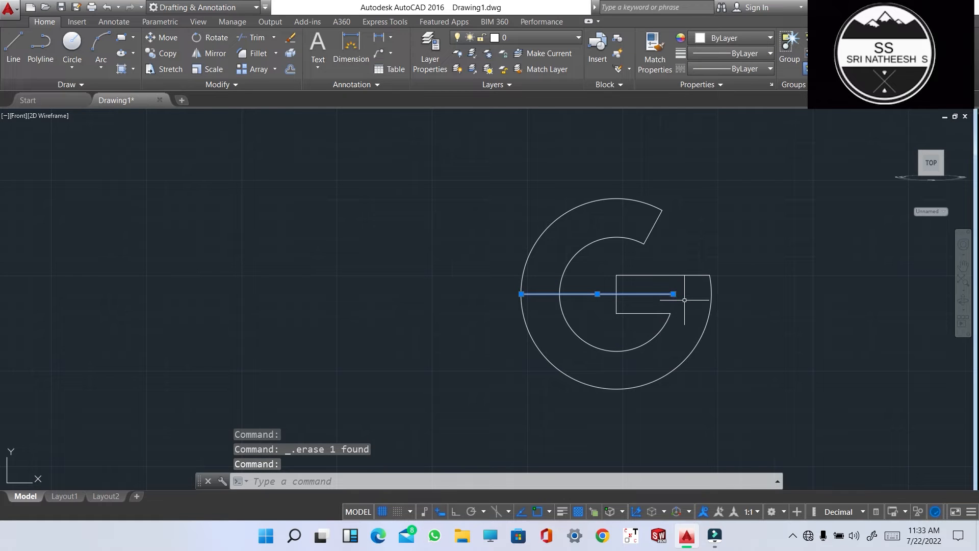
pyautogui.press('Delete')
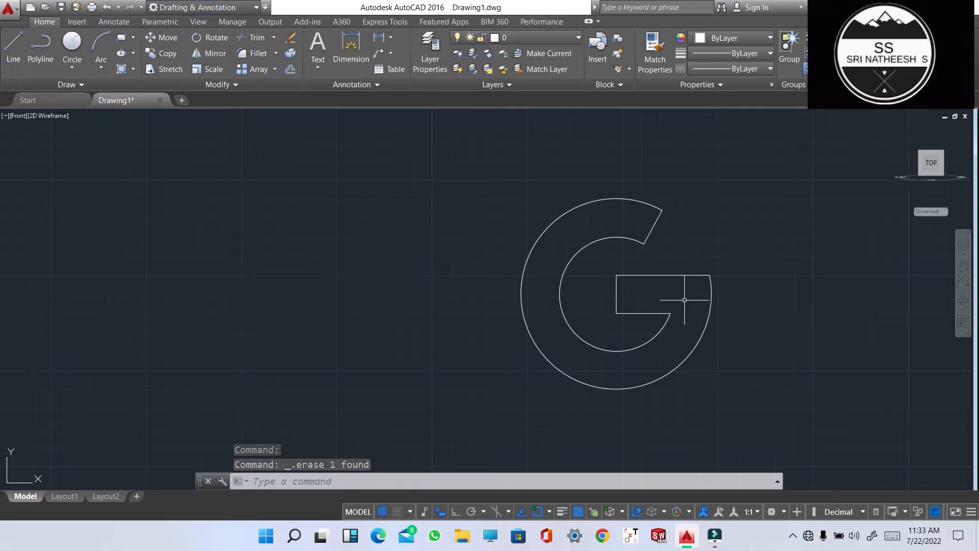
# Step: Draw a slanted line from the lower-left corner of the G's bar down and right, past the outer circle
pyautogui.write('l')
pyautogui.press('Return')
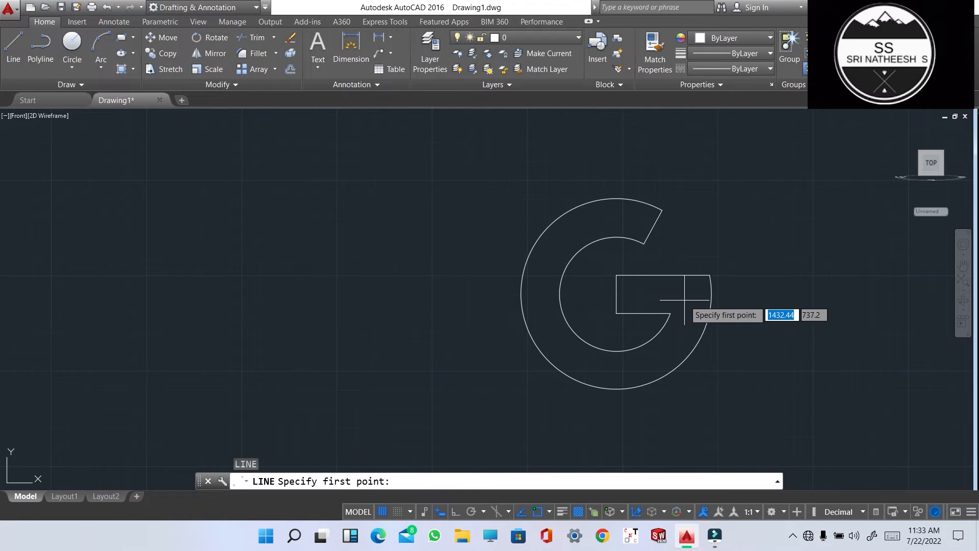
pyautogui.click(616, 313)
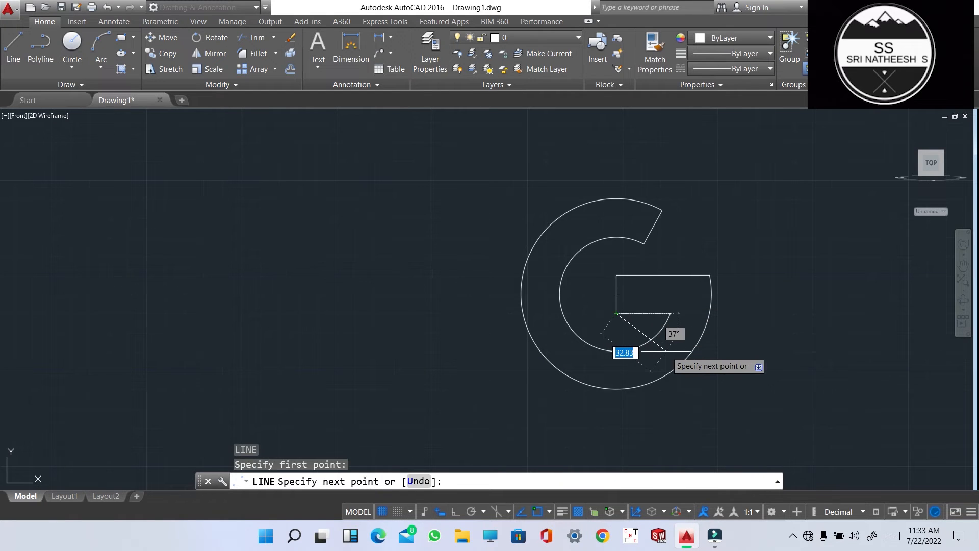
pyautogui.click(698, 379)
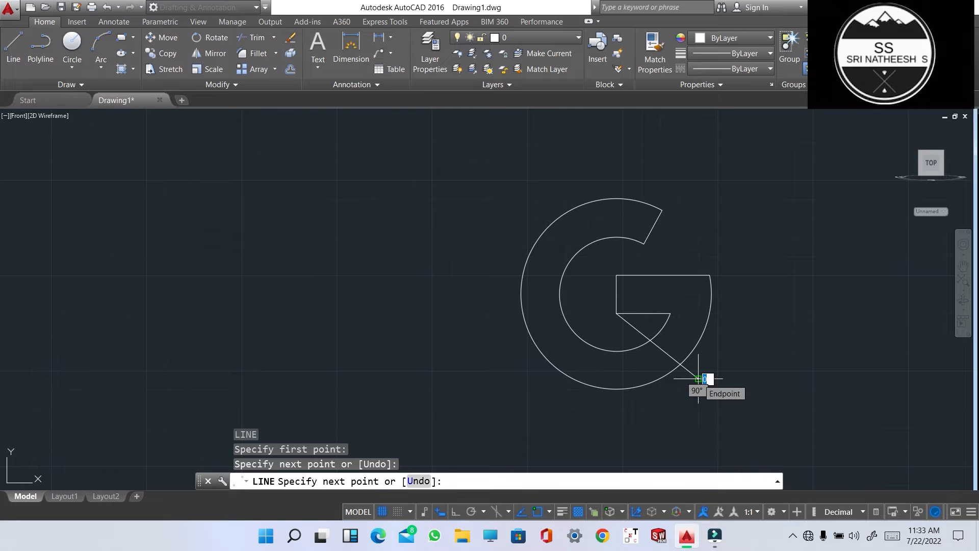
pyautogui.press('Escape')
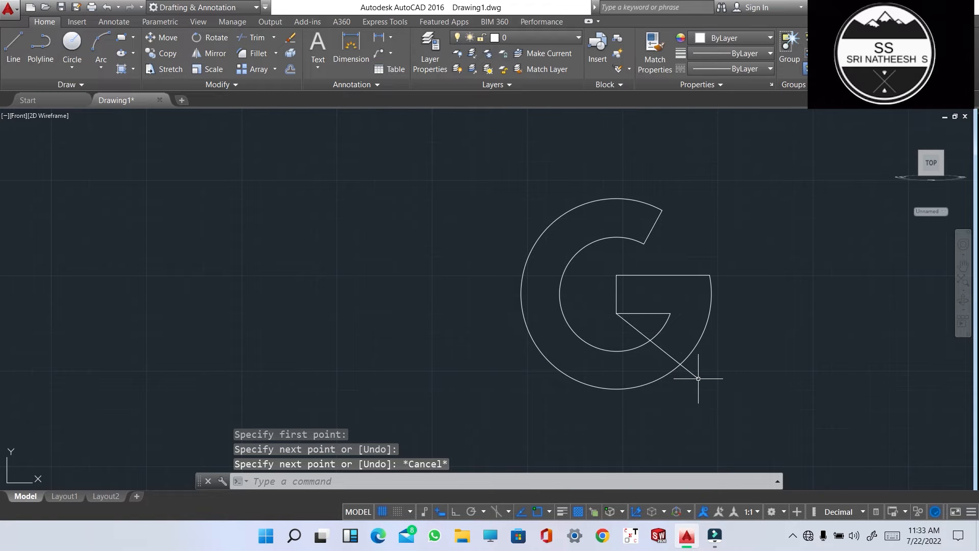
# Step: Draw a slanted line from the circles' centre down and left, past the outer circle
pyautogui.write('l')
pyautogui.press('Return')
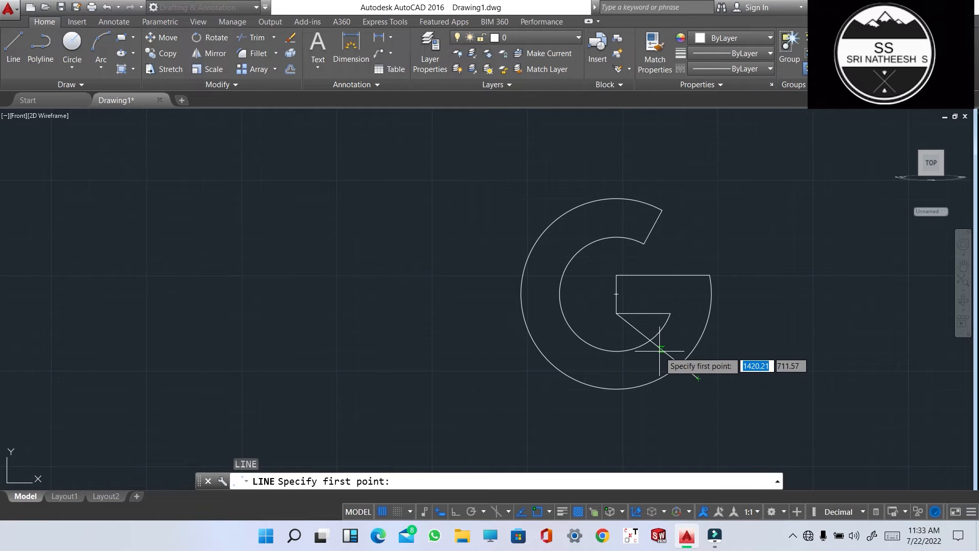
pyautogui.click(616, 294)
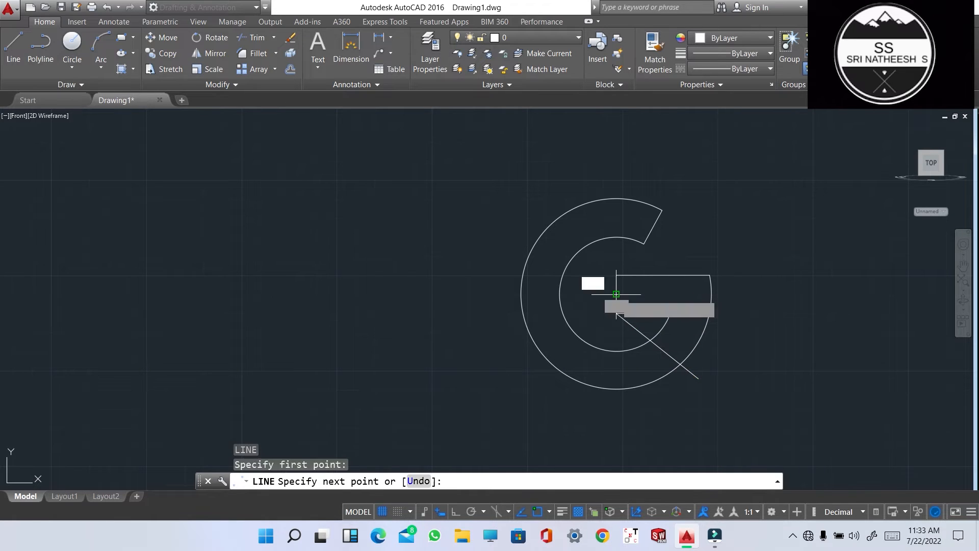
pyautogui.click(513, 365)
pyautogui.press('Escape')
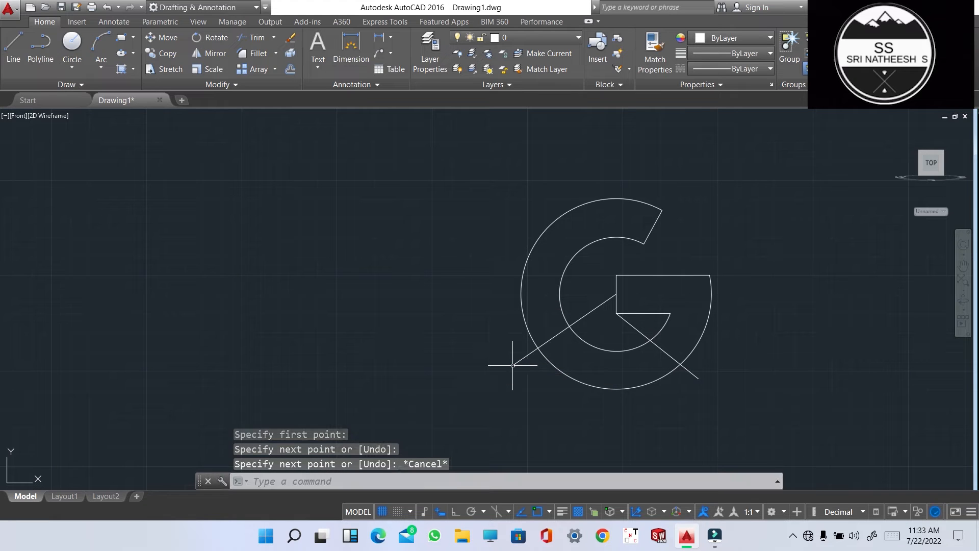
# Step: Draw a slanted line from the circles' centre up and left, past the outer circle
pyautogui.write('l')
pyautogui.press('Return')
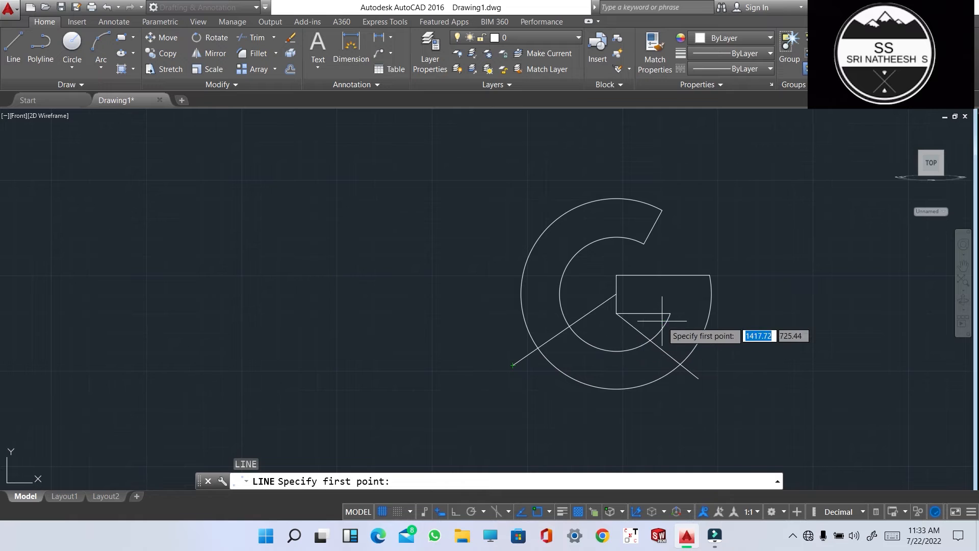
pyautogui.click(616, 294)
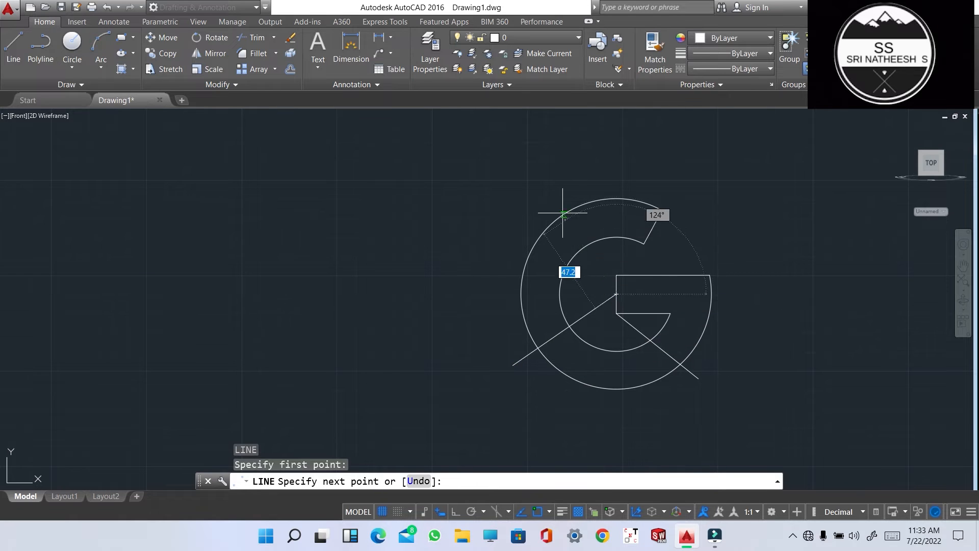
pyautogui.click(515, 195)
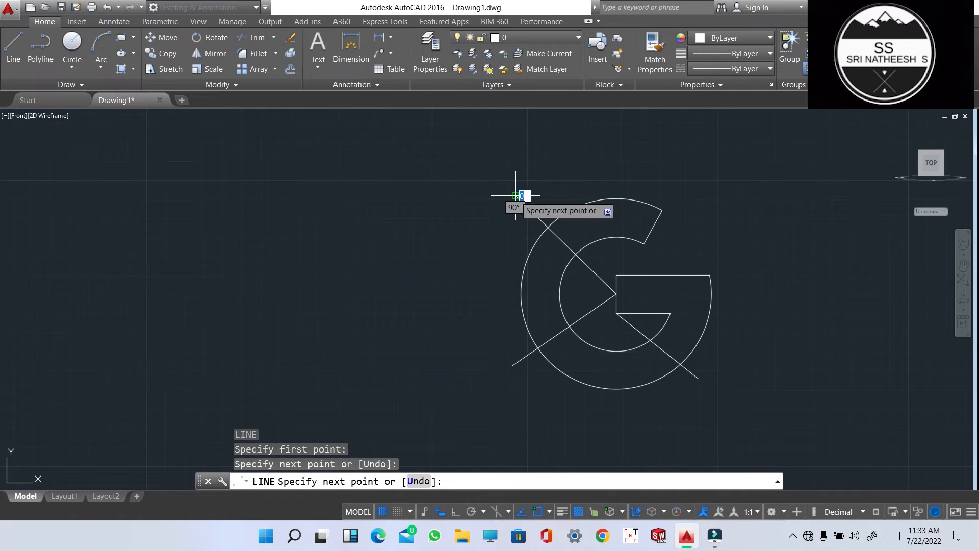
pyautogui.press('Escape')
# Step: Trim the upper-left slanted line outside the outer circle and inside the inner circle, using all objects as cutting edges
pyautogui.write('TR')
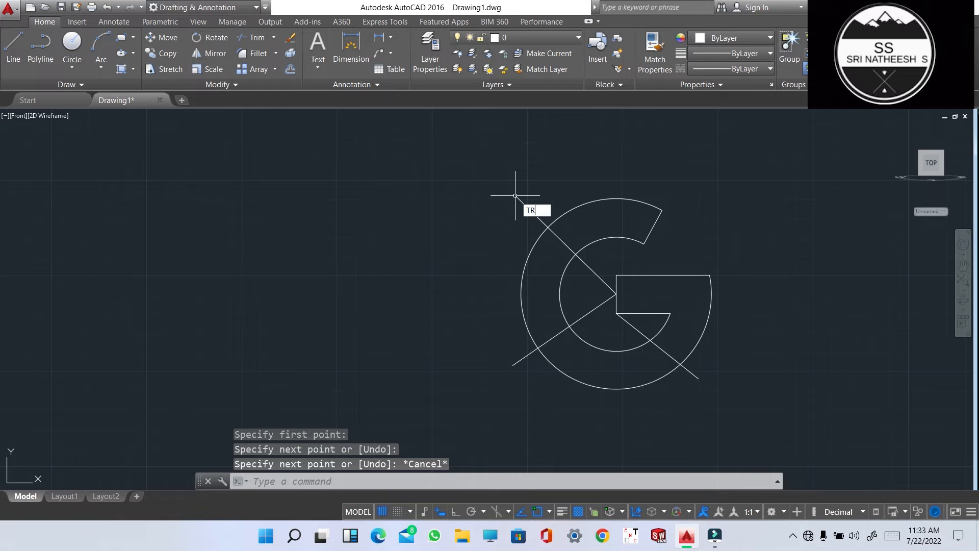
pyautogui.press('Return')
pyautogui.press('Return')
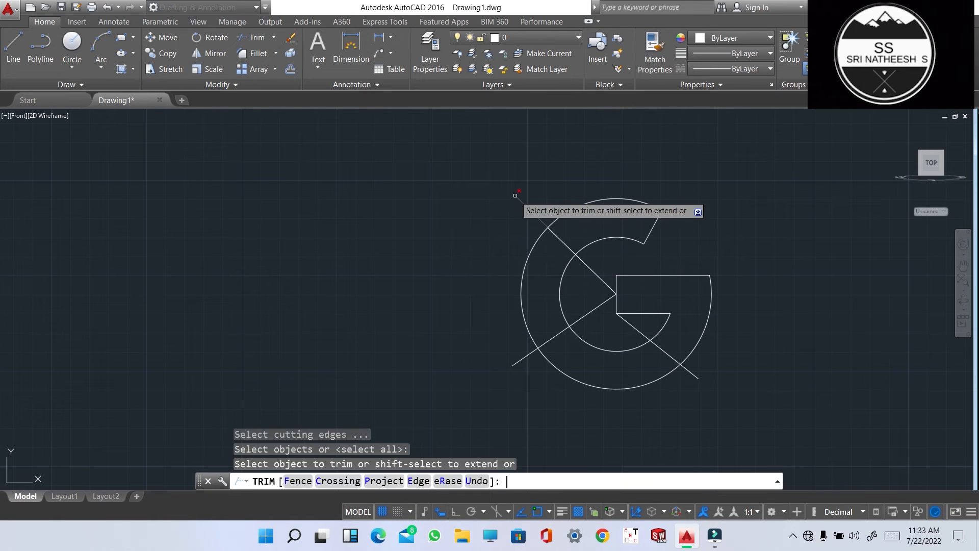
pyautogui.click(515, 201)
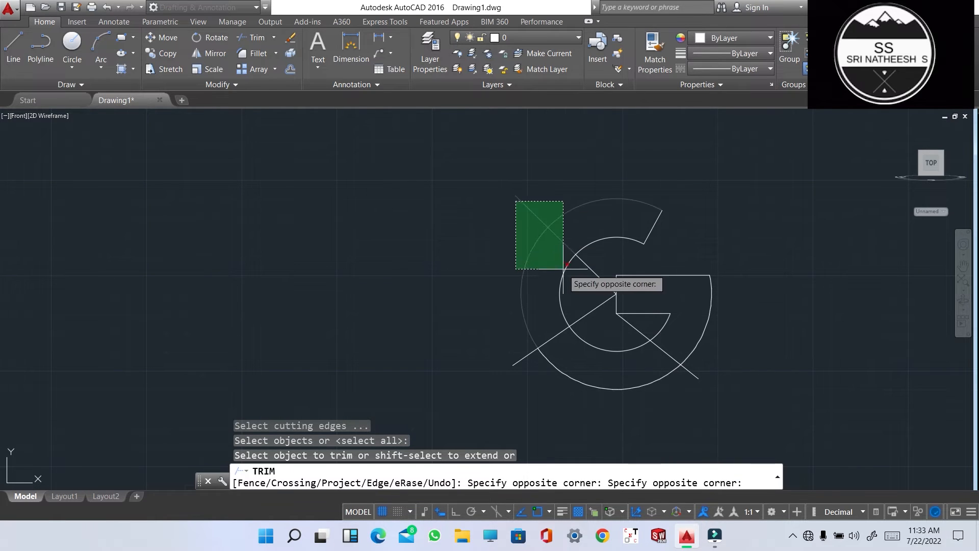
pyautogui.click(503, 192)
pyautogui.click(535, 213)
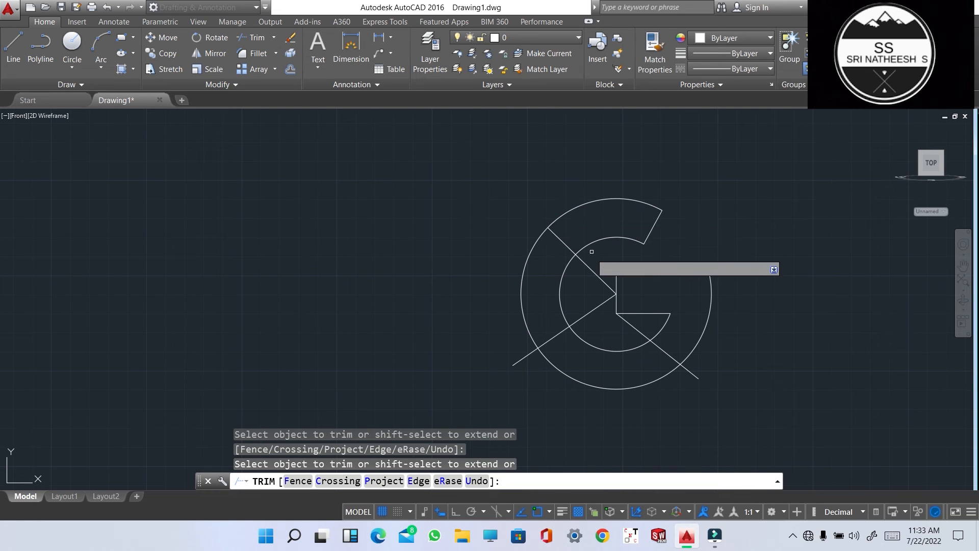
pyautogui.click(591, 270)
# Step: Trim the lower-left and lower-right slanted lines so only their segments between the two circles remain
pyautogui.click(588, 306)
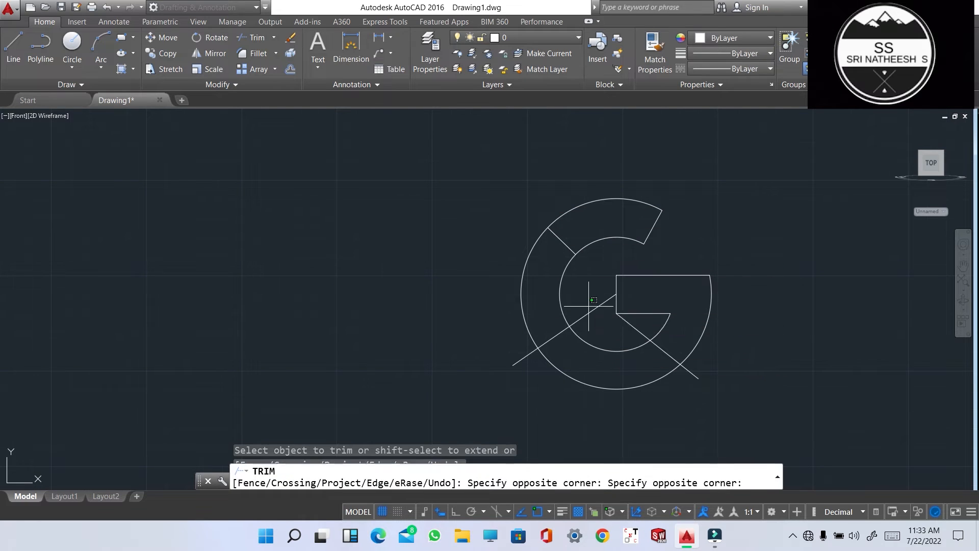
pyautogui.click(606, 317)
pyautogui.click(619, 324)
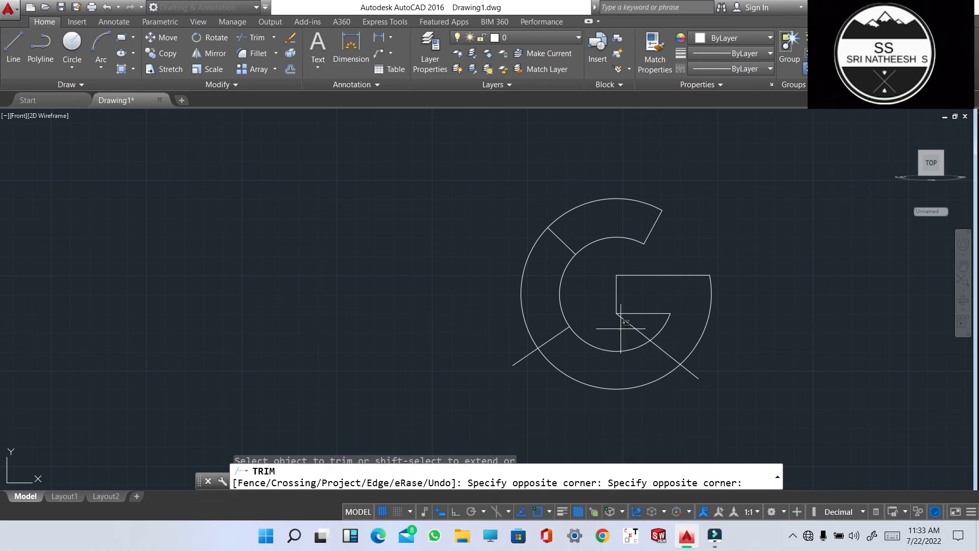
pyautogui.click(636, 324)
pyautogui.click(710, 366)
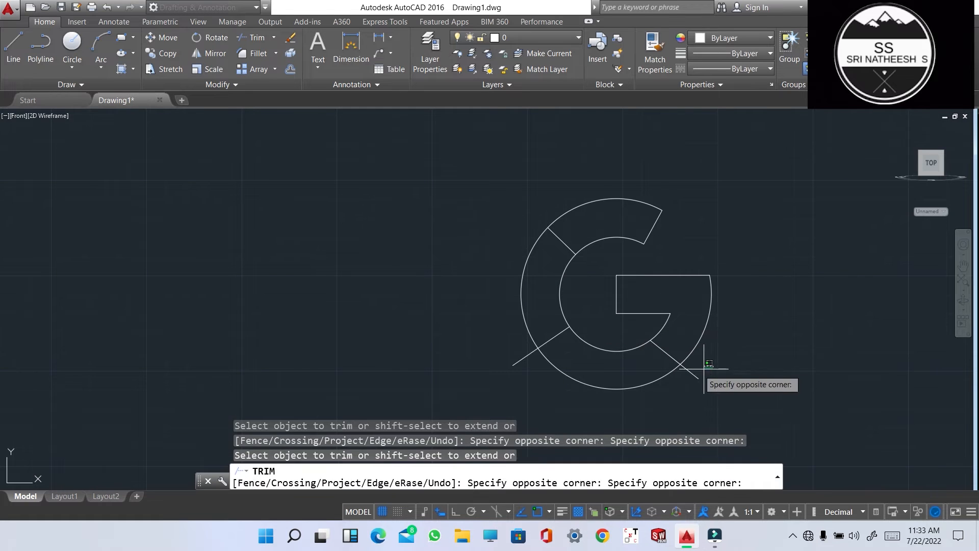
pyautogui.click(686, 395)
pyautogui.click(525, 362)
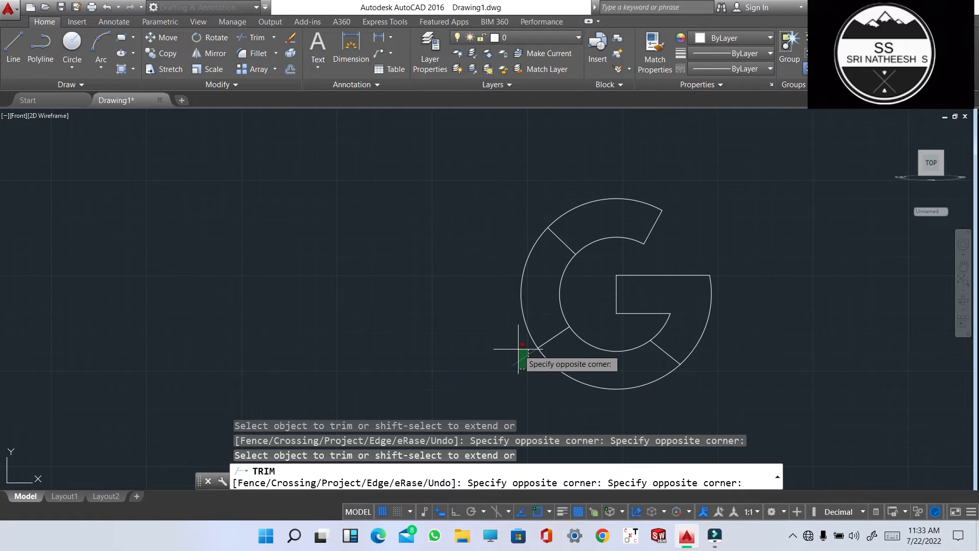
pyautogui.click(518, 339)
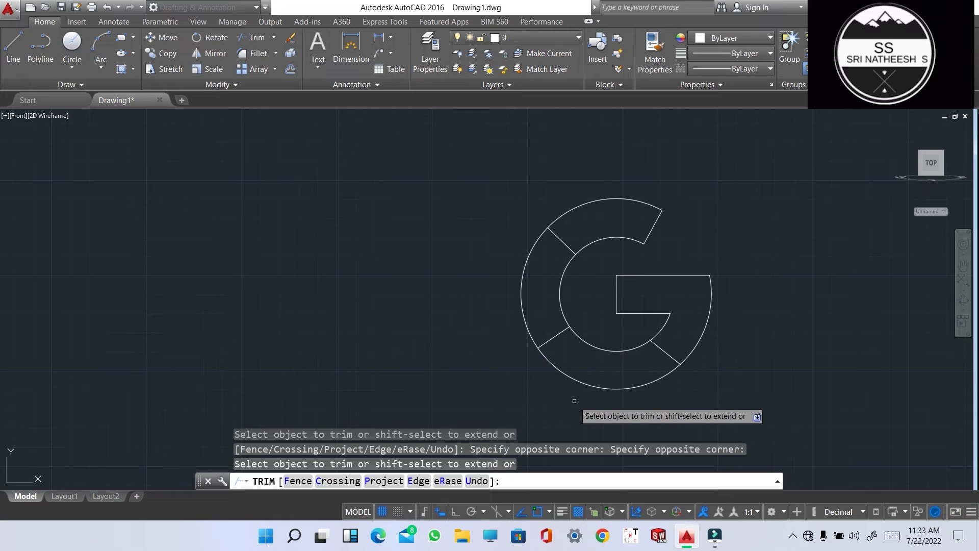
pyautogui.press('Escape')
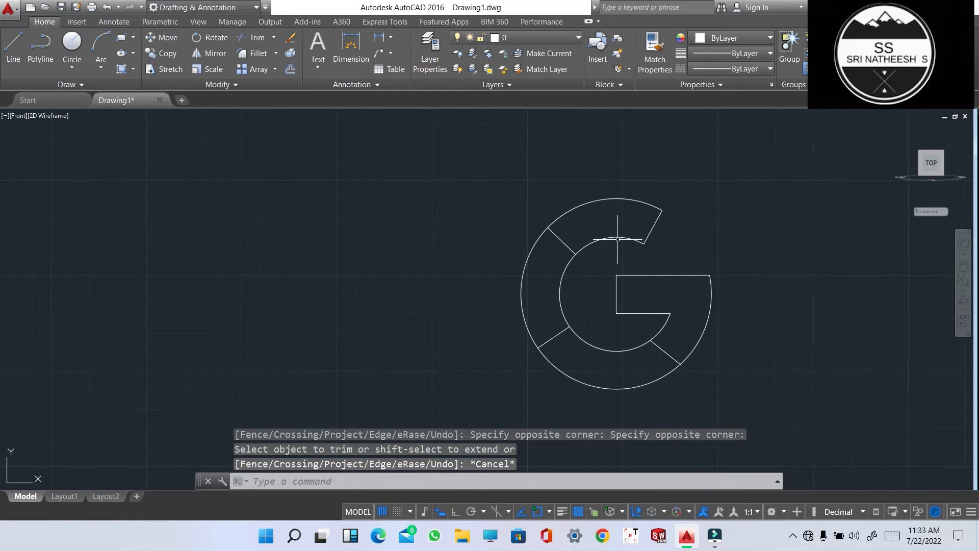
# Step: Create a region from all the lines and arcs of the G outline
pyautogui.click(450, 159)
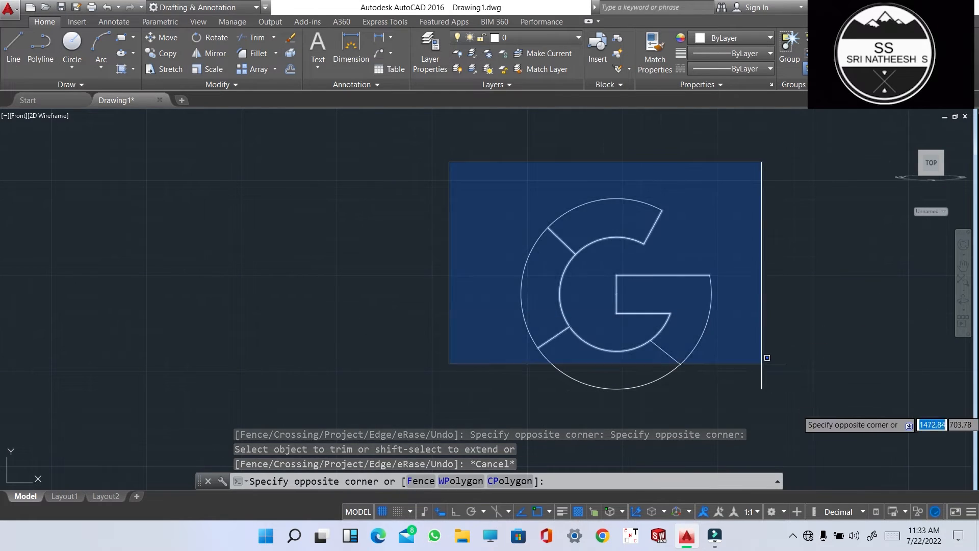
pyautogui.click(815, 411)
pyautogui.write('REG')
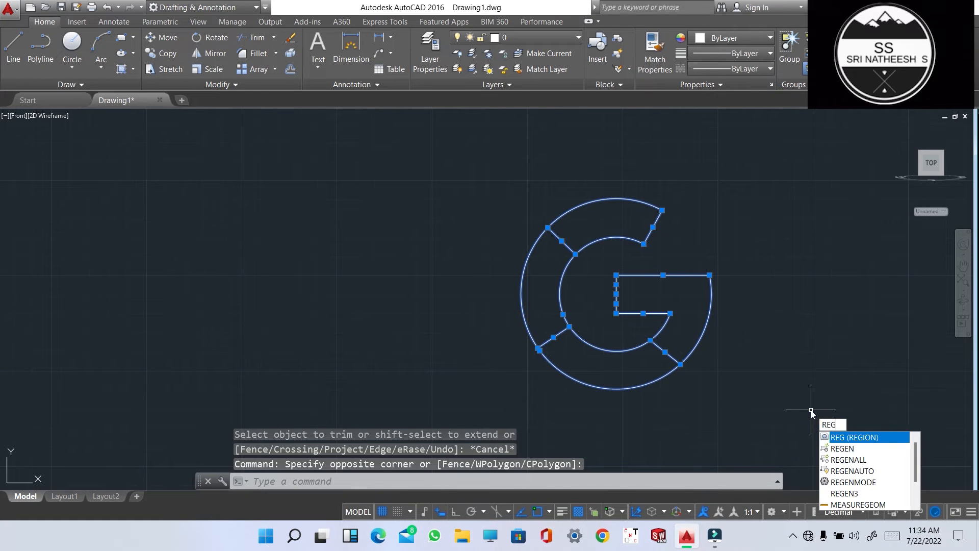
pyautogui.press('Return')
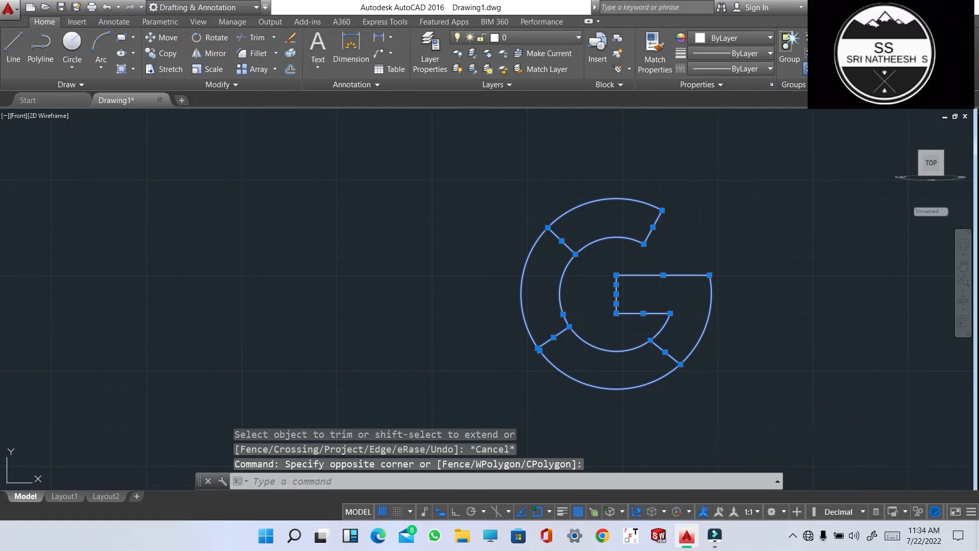
pyautogui.click(490, 179)
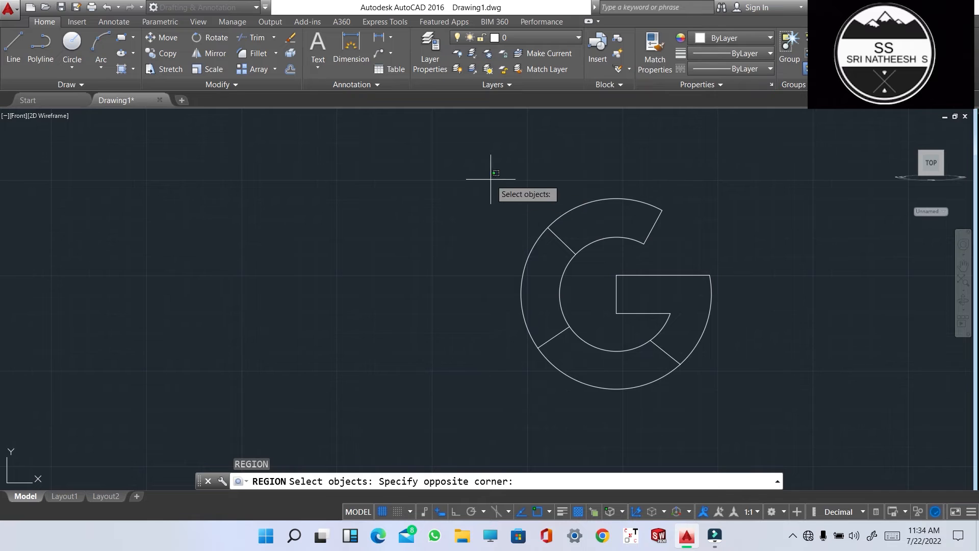
pyautogui.click(751, 403)
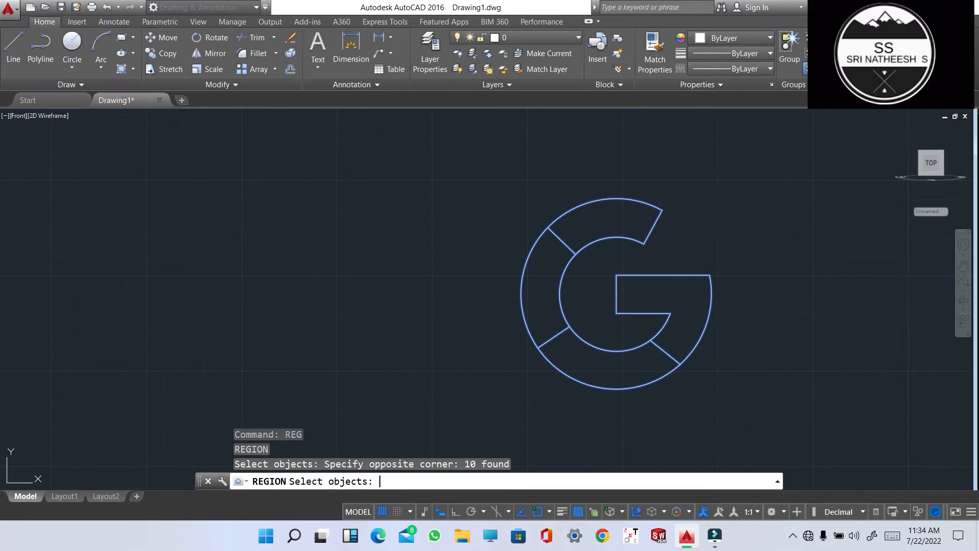
pyautogui.press('Return')
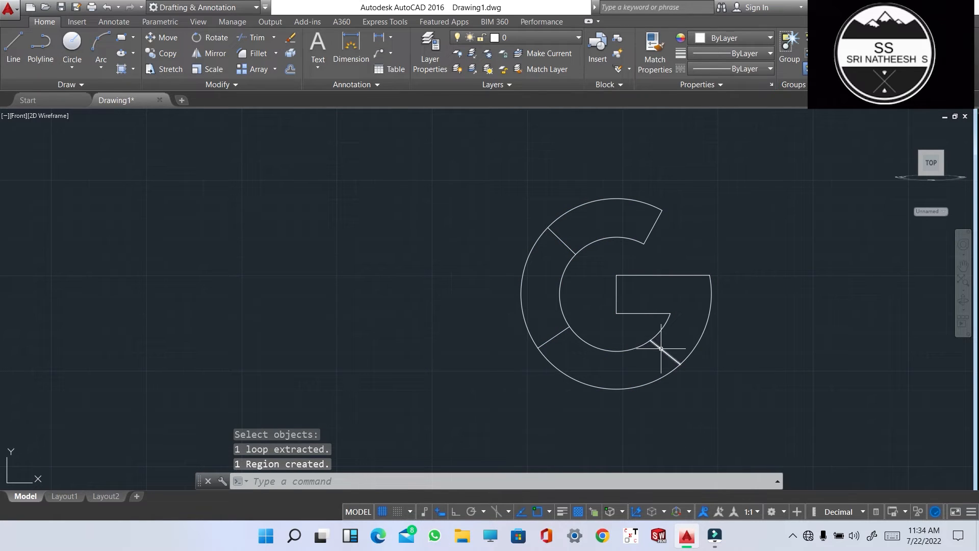
# Step: Set the current object color to red 237,31,36
pyautogui.click(683, 39)
pyautogui.click(735, 38)
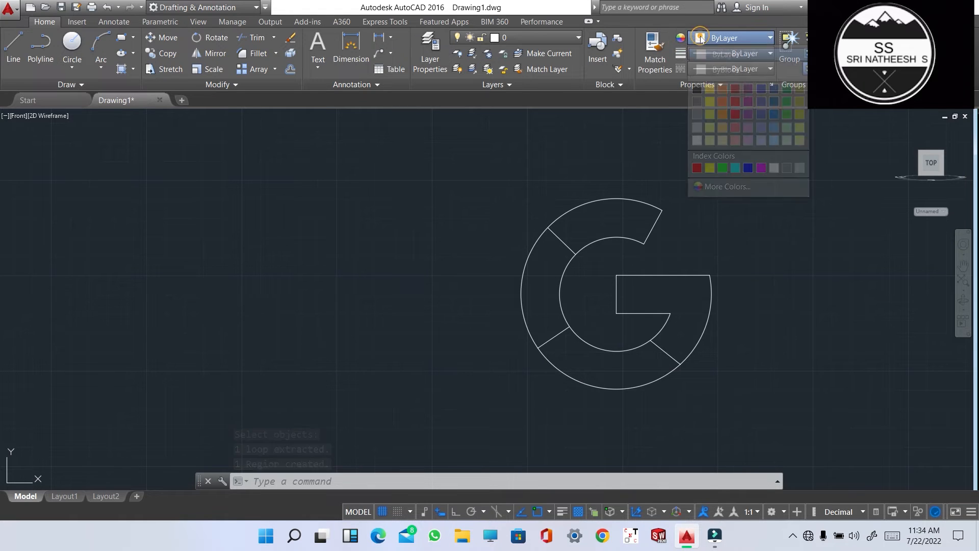
pyautogui.click(736, 102)
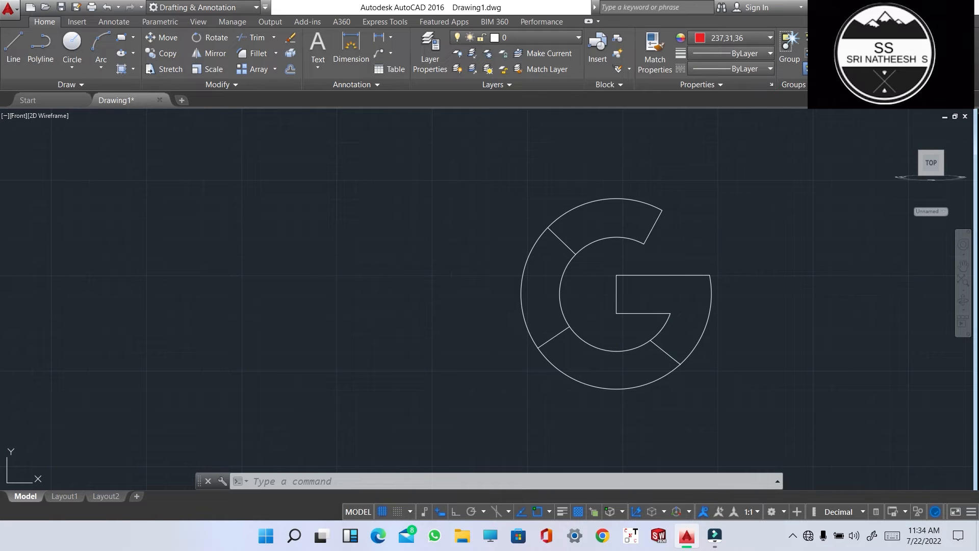
pyautogui.click(666, 349)
pyautogui.click(660, 324)
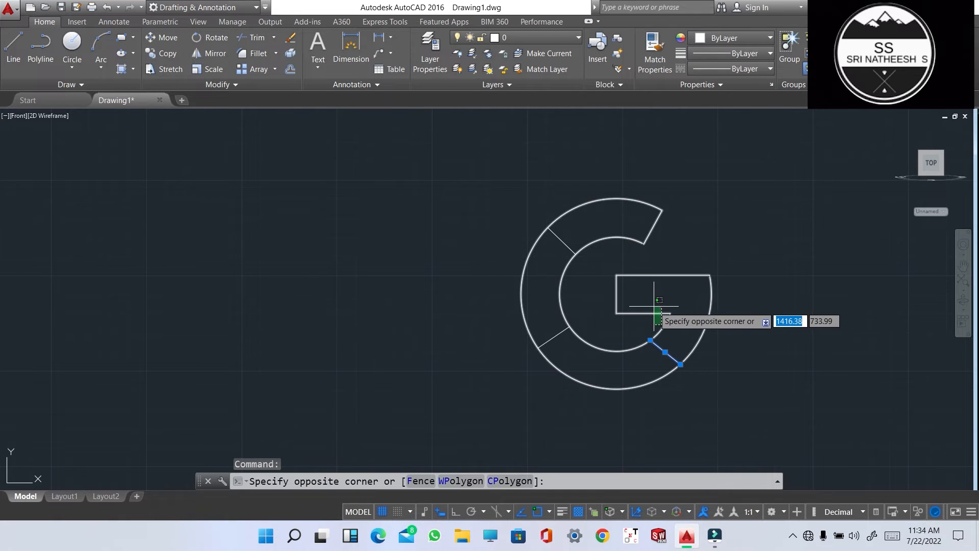
pyautogui.click(650, 319)
pyautogui.click(605, 275)
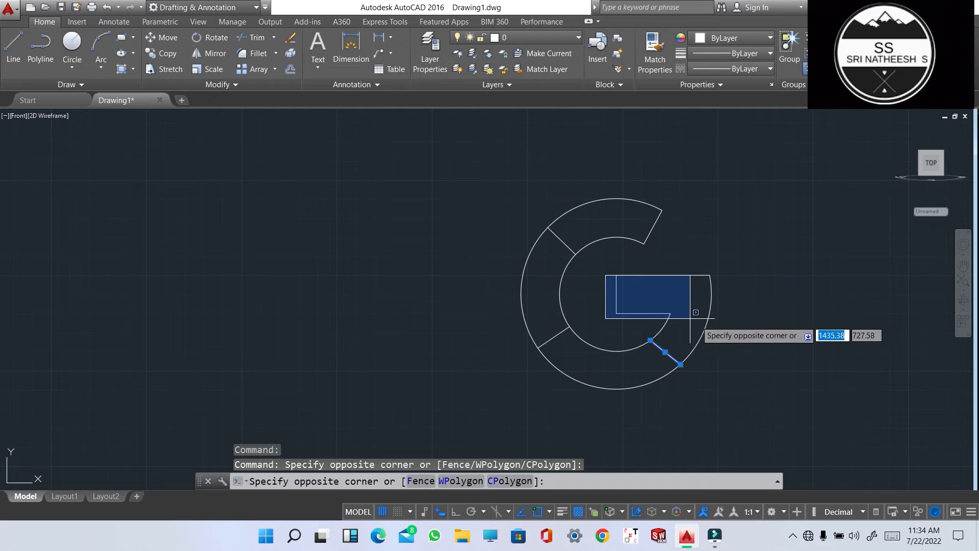
pyautogui.click(740, 337)
pyautogui.click(678, 275)
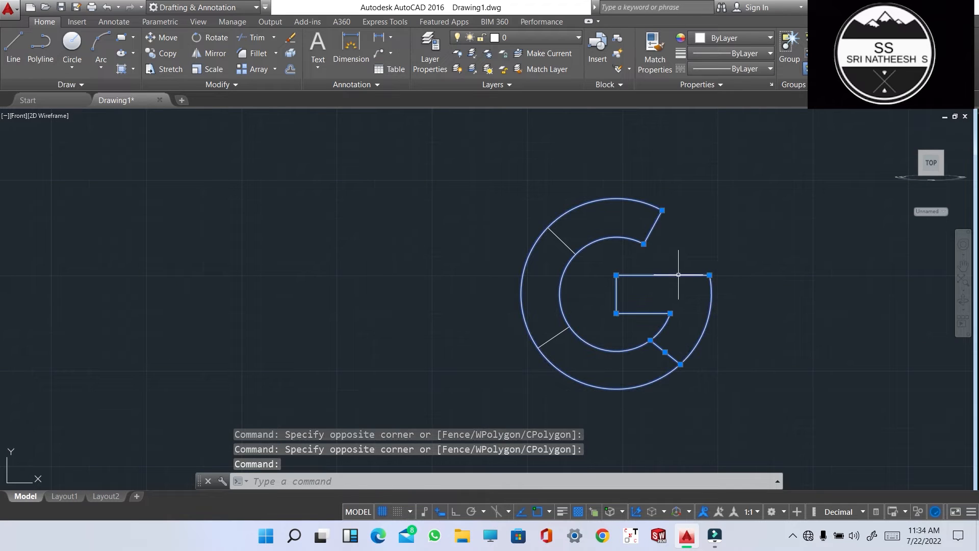
pyautogui.press('Escape')
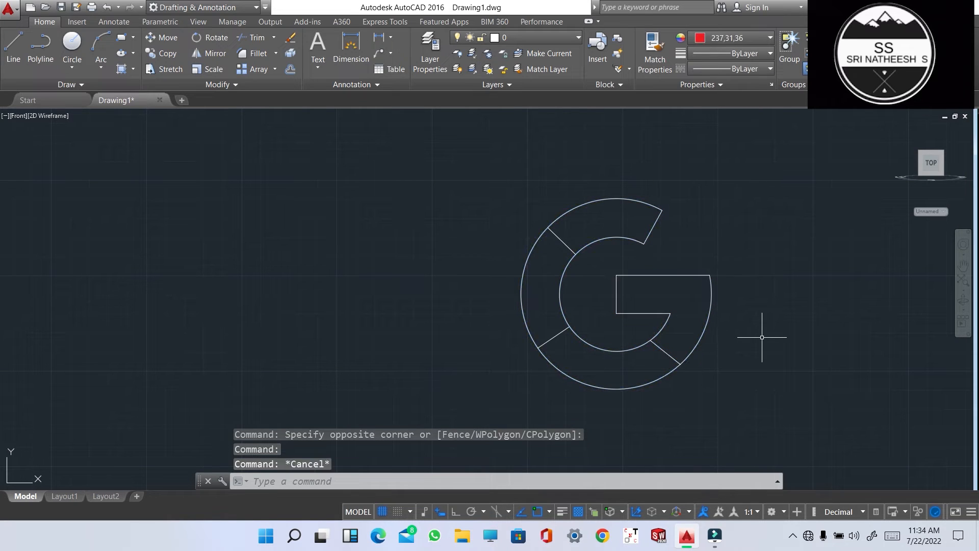
# Step: Select the whole G logo and explode its outline region into separate lines and arcs
pyautogui.click(673, 360)
pyautogui.click(763, 388)
pyautogui.click(818, 421)
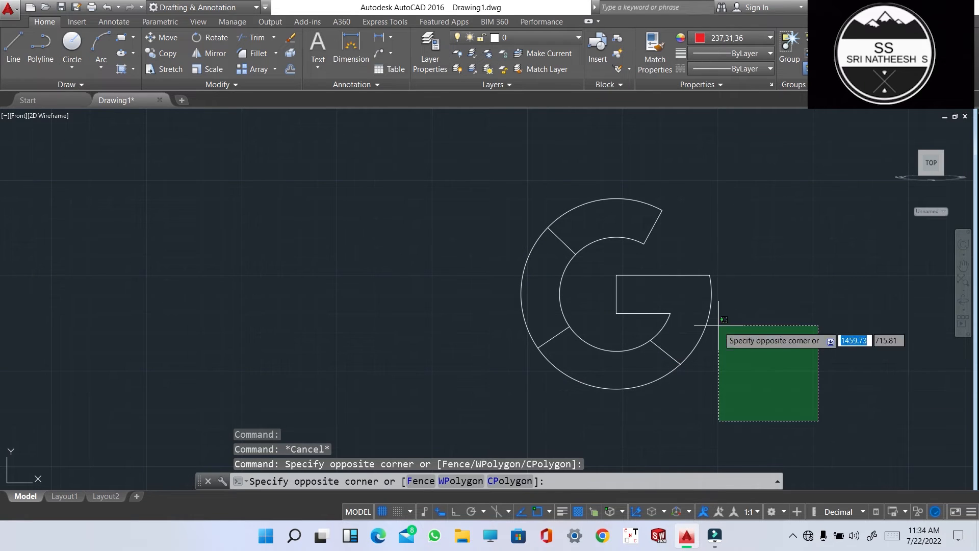
pyautogui.click(441, 190)
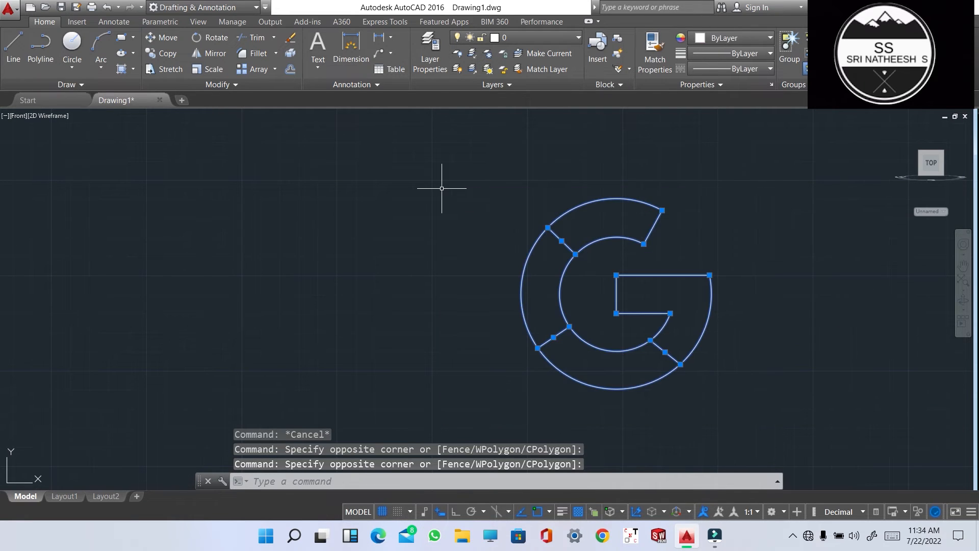
pyautogui.write('EX')
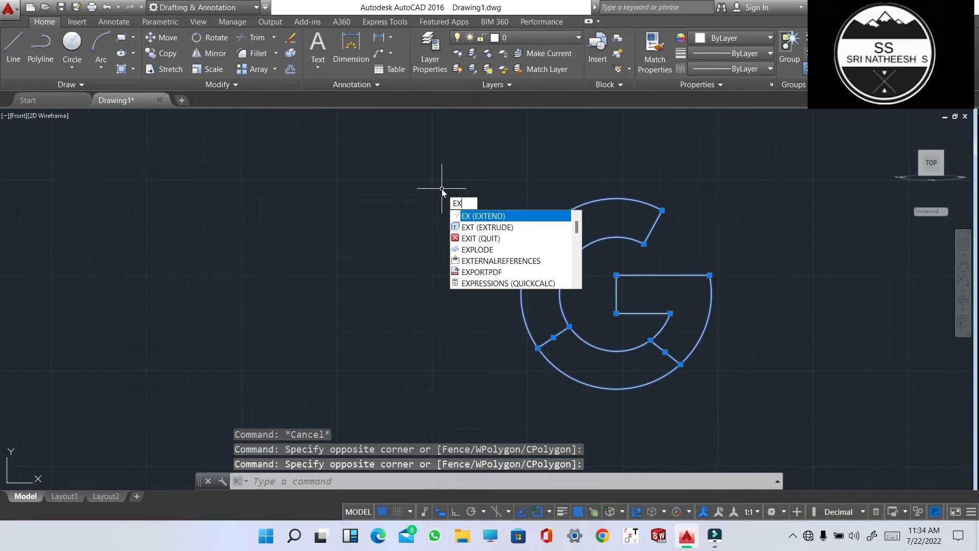
pyautogui.click(462, 250)
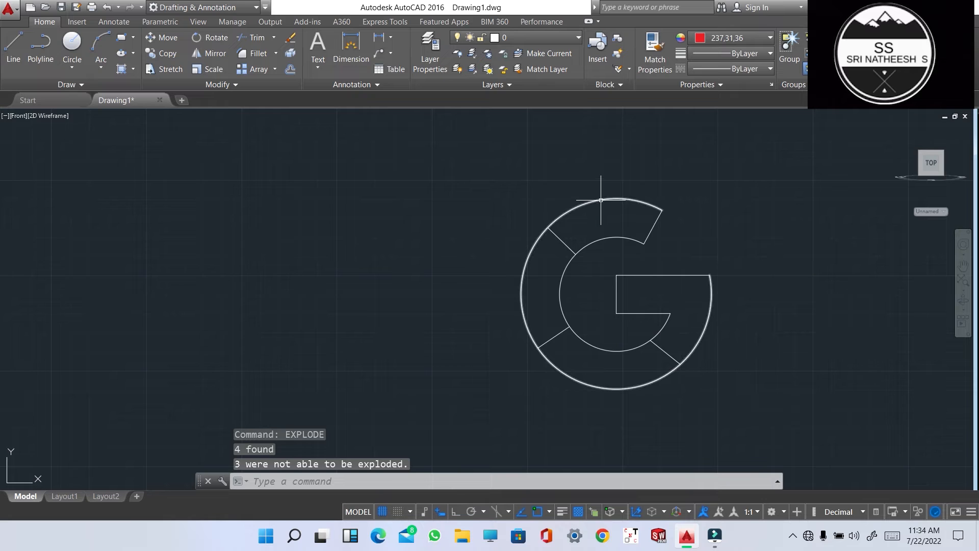
pyautogui.click(601, 202)
pyautogui.click(467, 175)
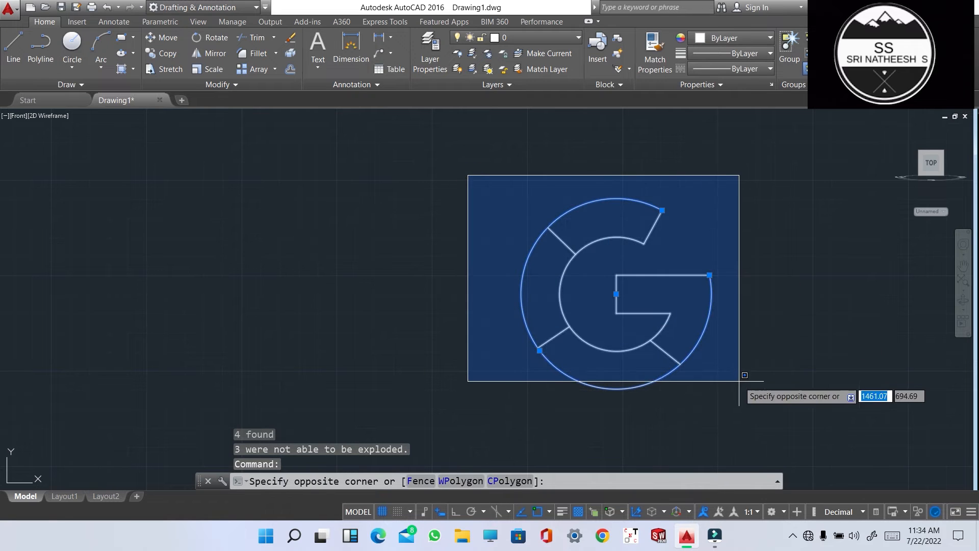
pyautogui.click(751, 399)
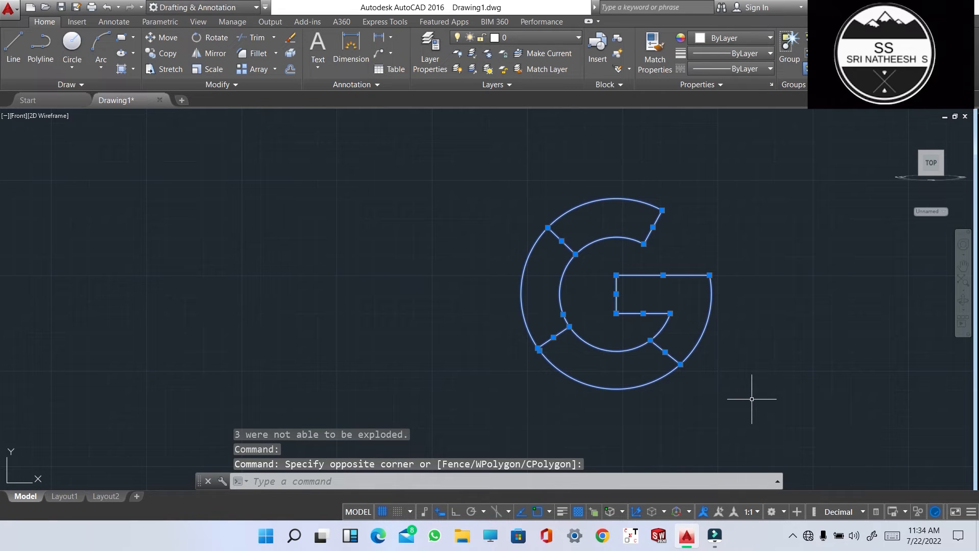
pyautogui.write('EXP')
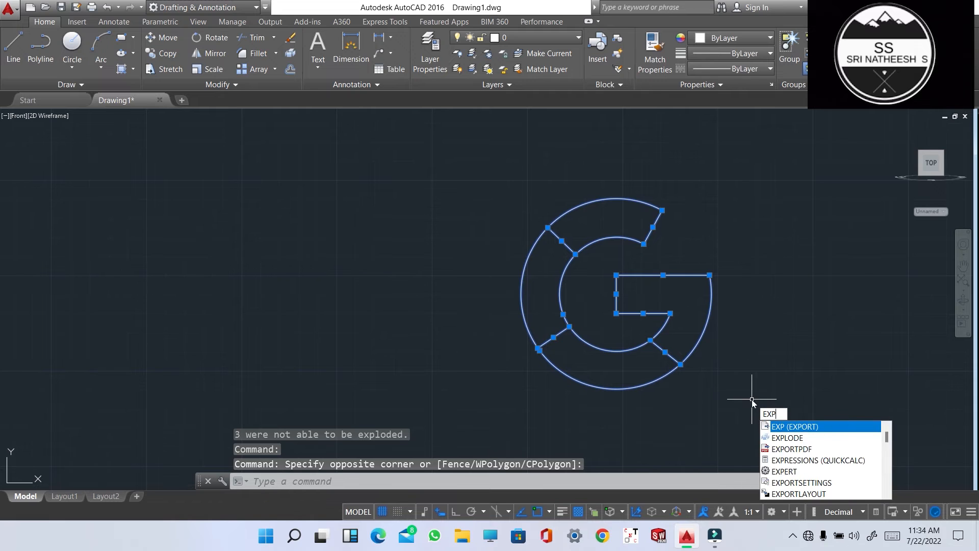
pyautogui.press('Return')
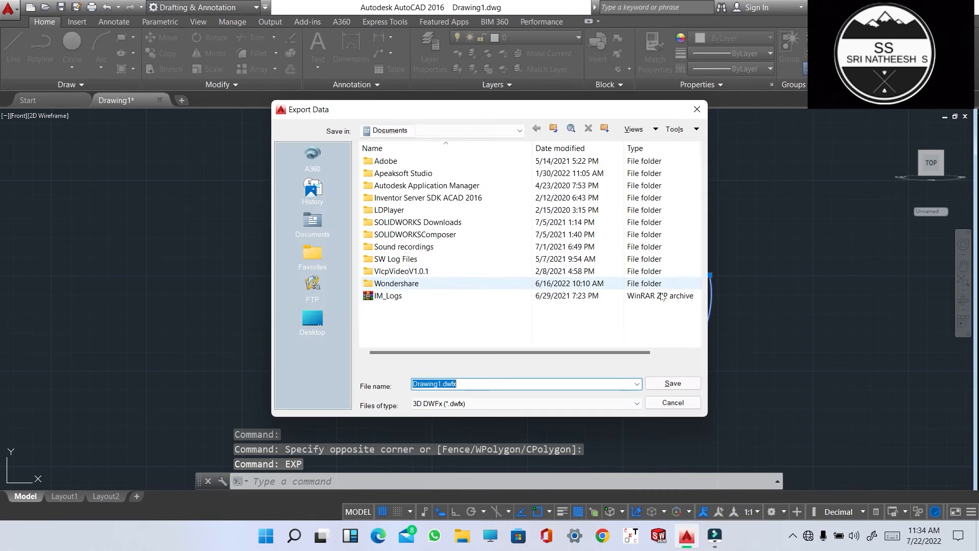
pyautogui.click(696, 110)
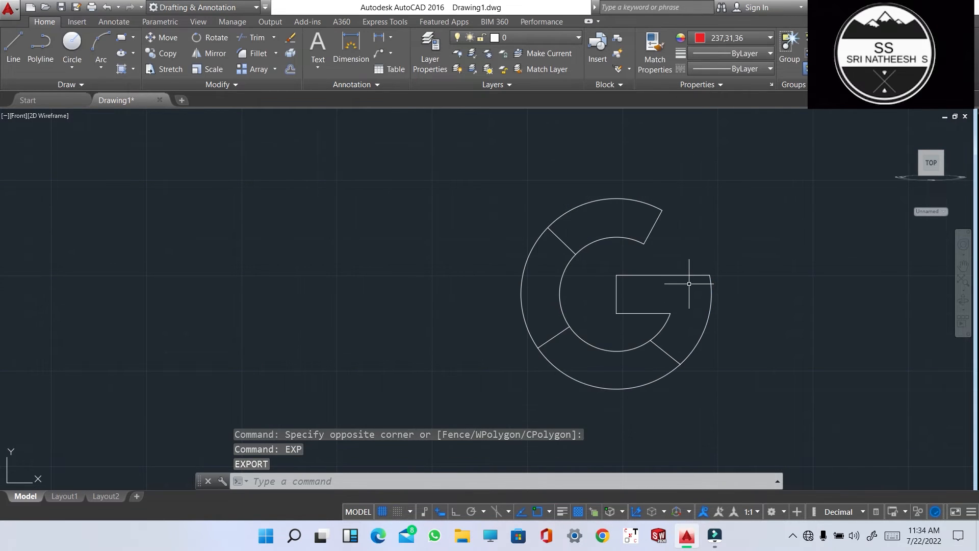
pyautogui.click(691, 276)
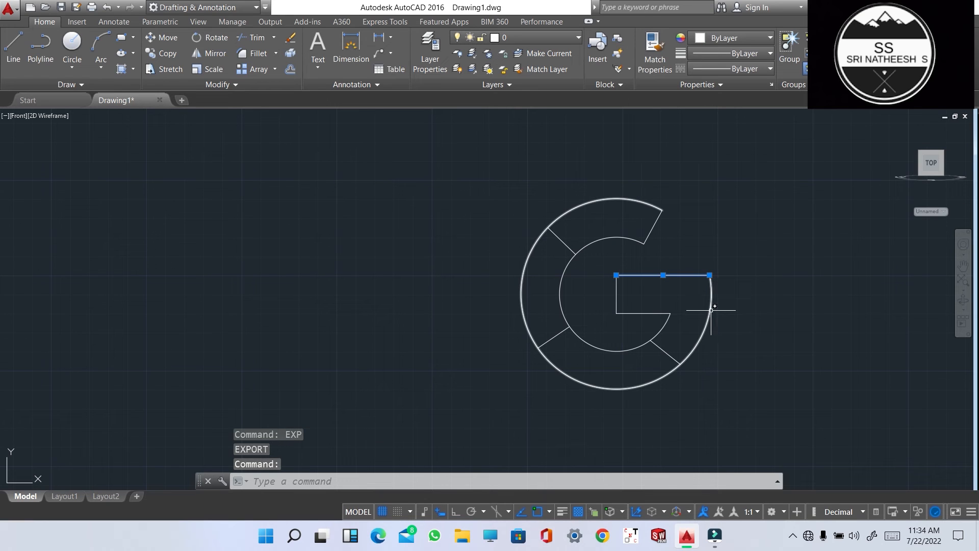
pyautogui.press('Escape')
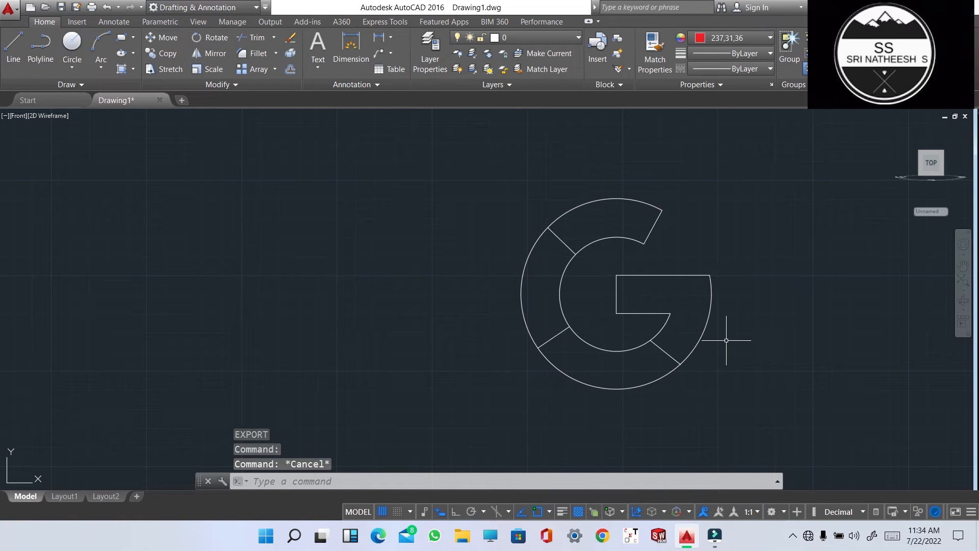
# Step: Set the color of the lower-right slanted divider line between the two arcs to Blue
pyautogui.click(664, 352)
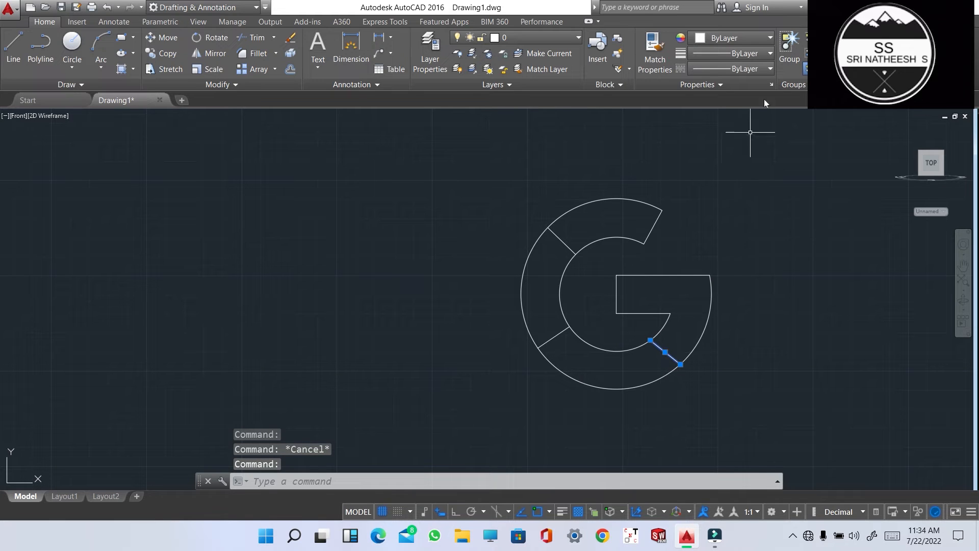
pyautogui.click(753, 38)
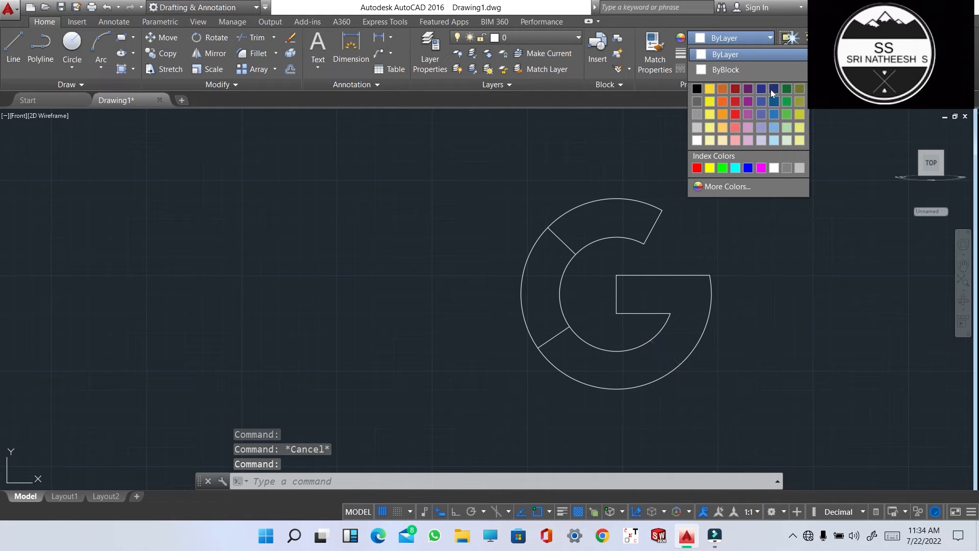
pyautogui.click(748, 168)
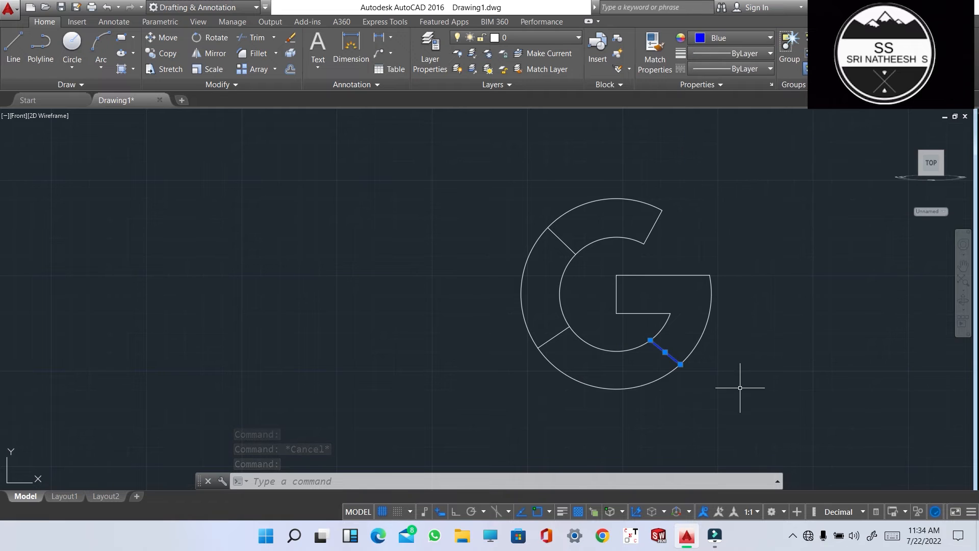
pyautogui.click(756, 396)
pyautogui.press('Escape')
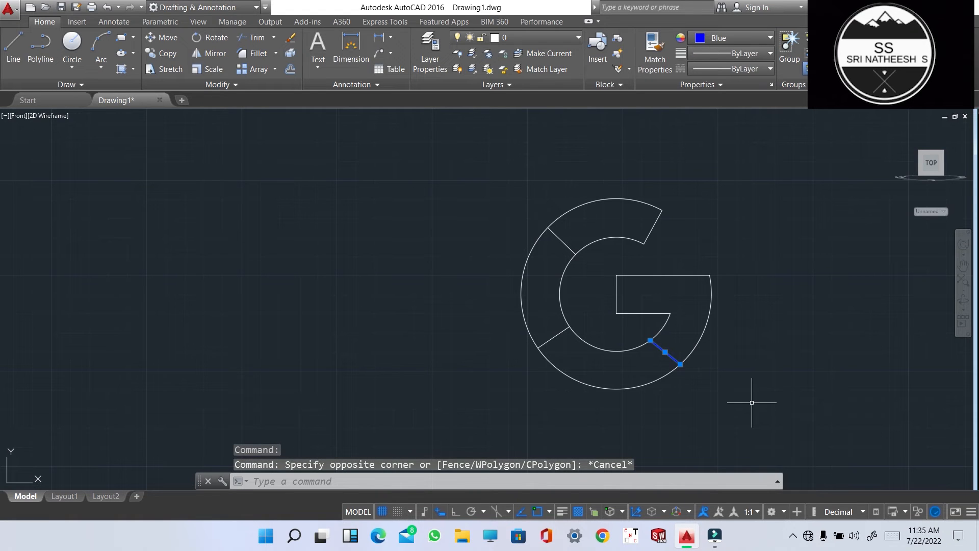
pyautogui.write('EXPORT')
pyautogui.press('Return')
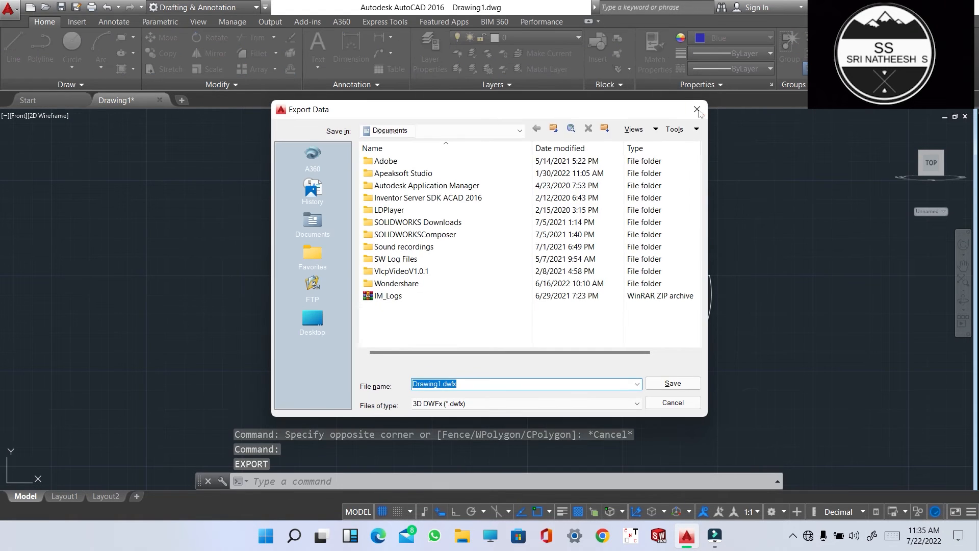
pyautogui.click(698, 112)
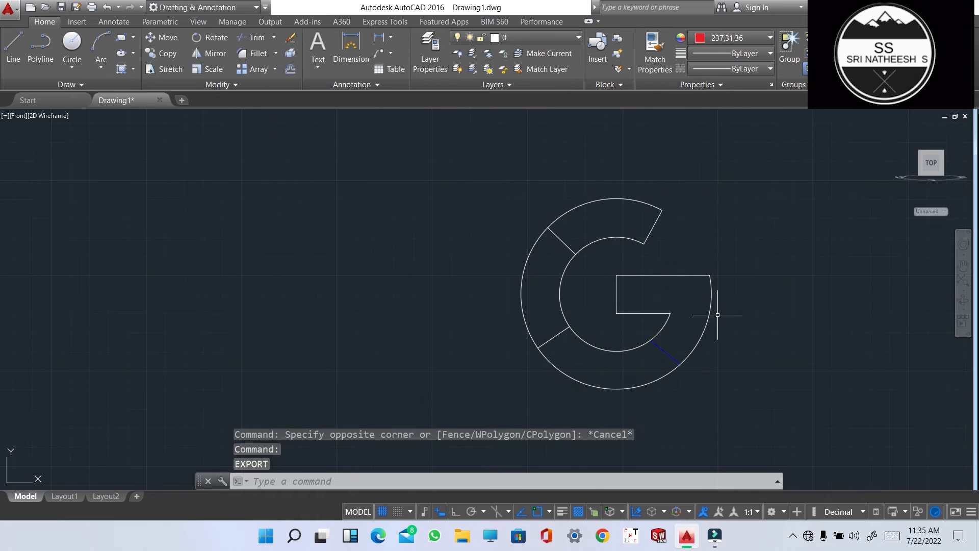
# Step: Set the color of the lower-left slanted divider line to Green
pyautogui.click(561, 331)
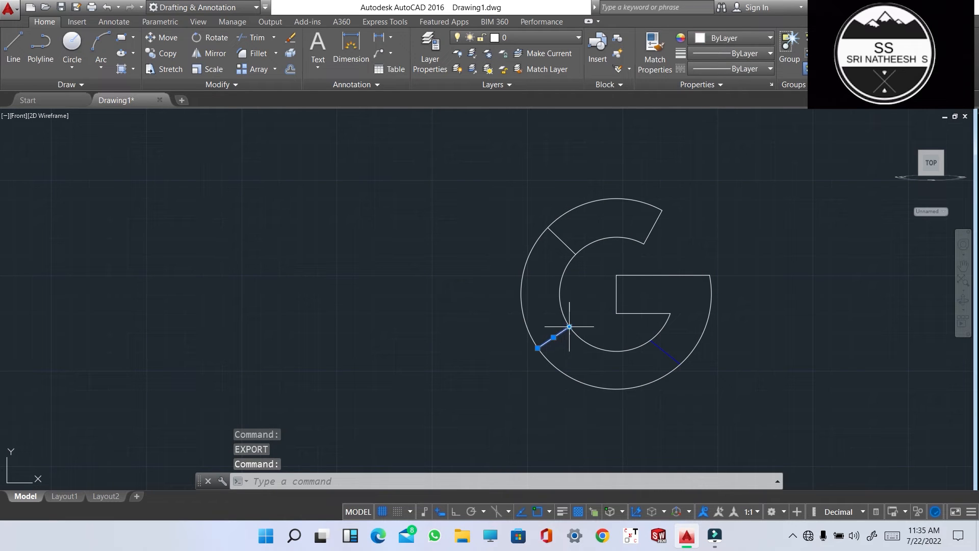
pyautogui.click(744, 39)
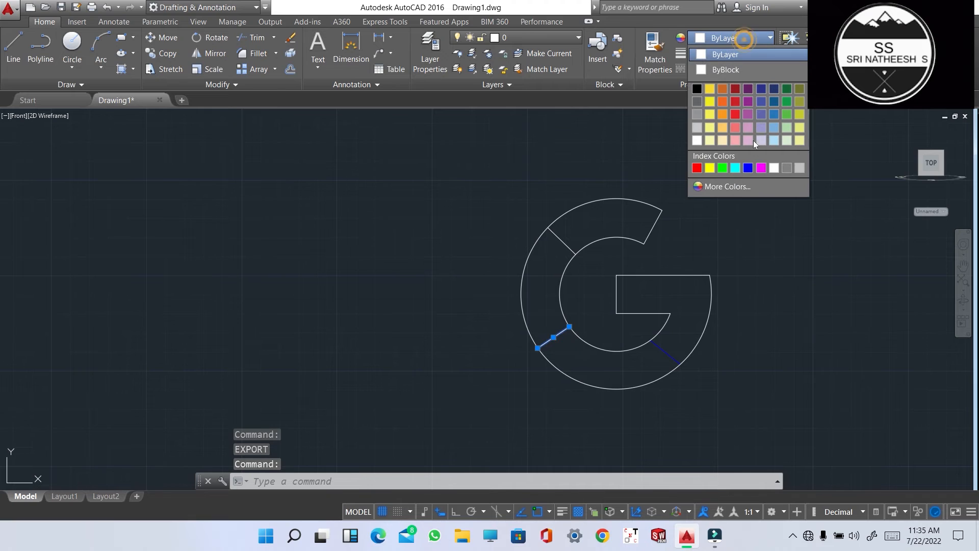
pyautogui.click(724, 166)
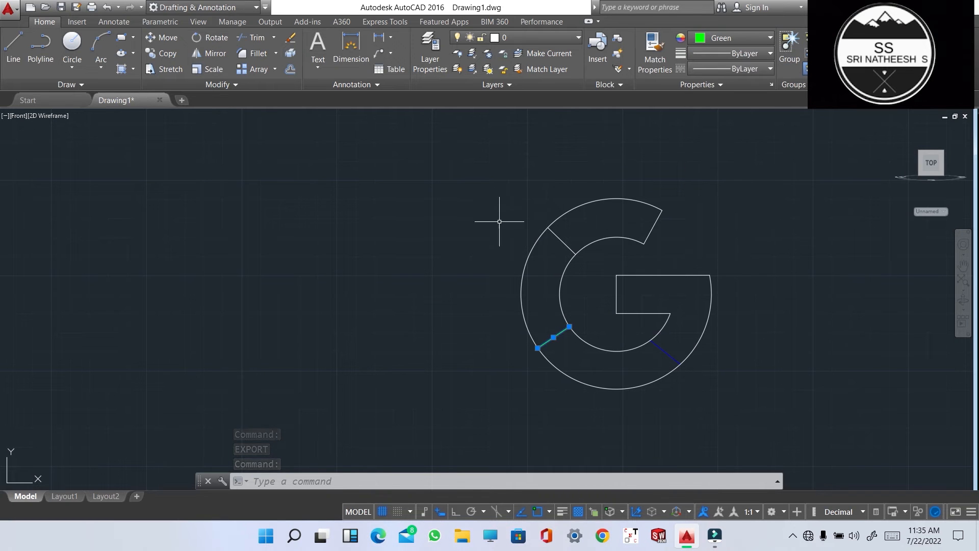
# Step: Set the color of the upper-left and lower-left divider lines together to yellow 248,215,49
pyautogui.click(568, 246)
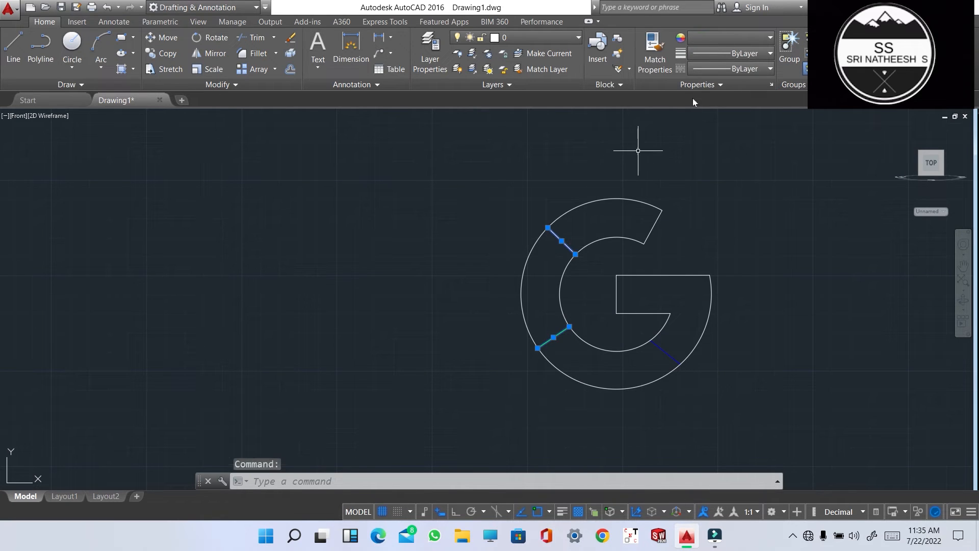
pyautogui.click(742, 37)
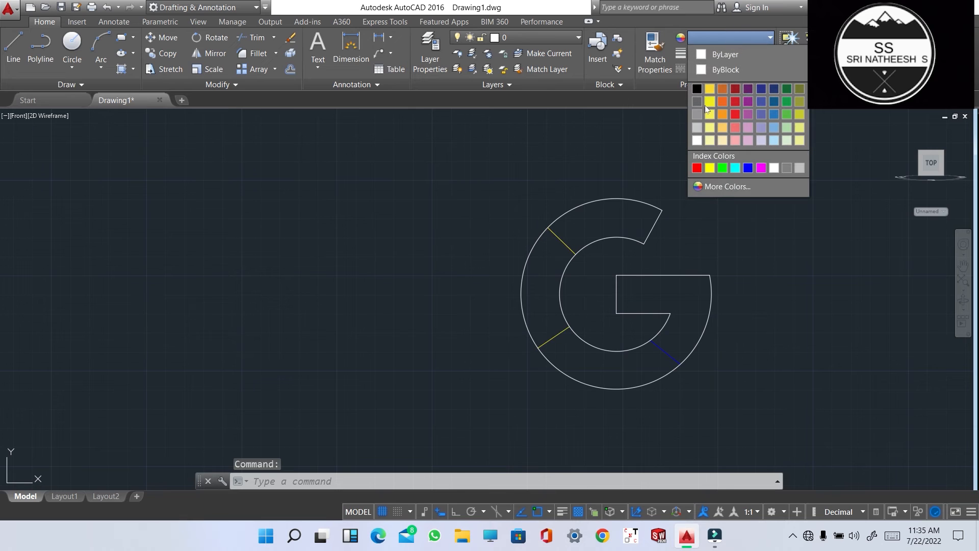
pyautogui.click(709, 90)
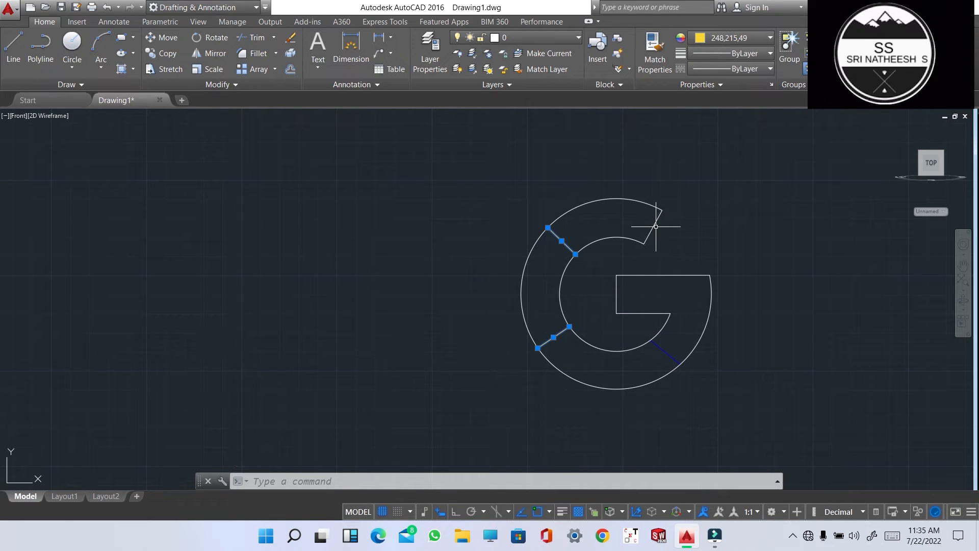
pyautogui.press('Escape')
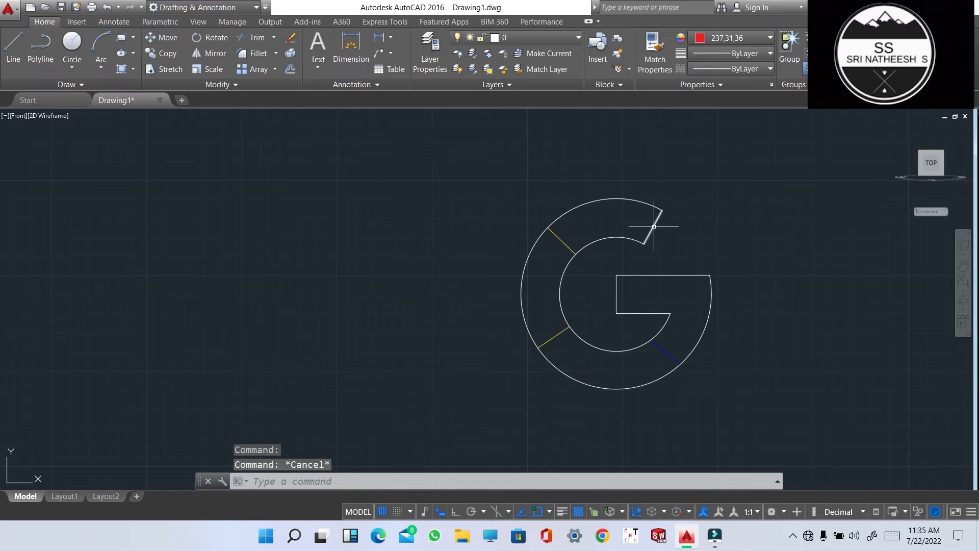
# Step: Set the color of the slanted end line at the G's upper-right opening to index color Red
pyautogui.click(654, 227)
pyautogui.click(765, 39)
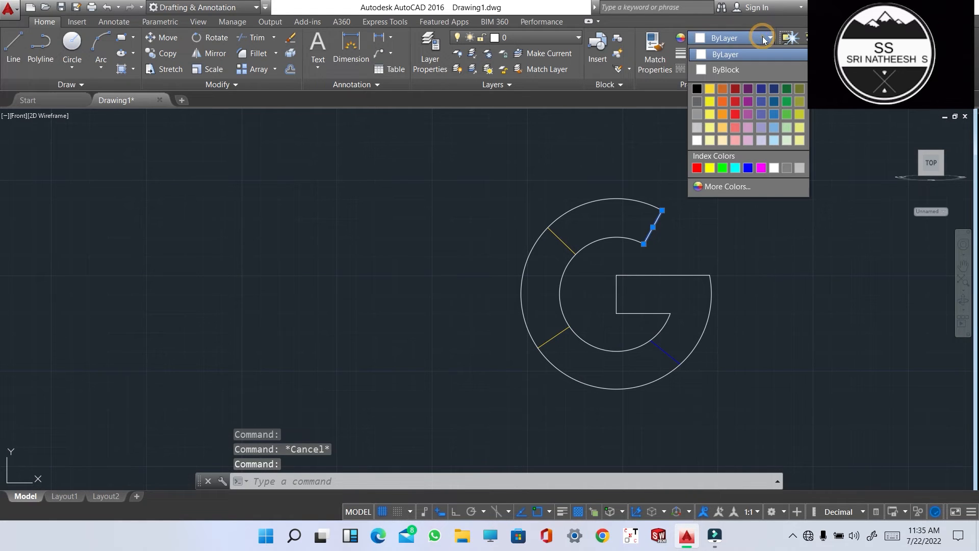
pyautogui.click(698, 168)
pyautogui.press('Escape')
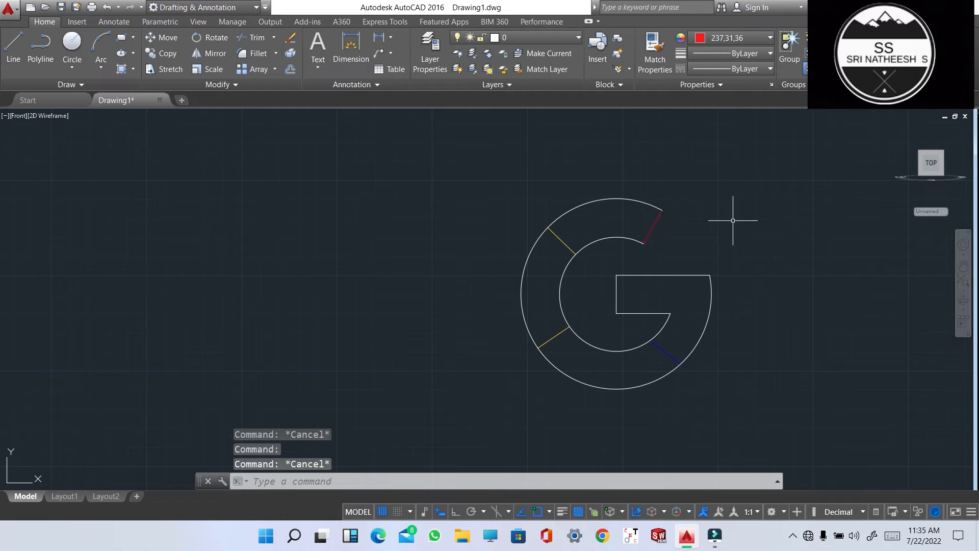
# Step: Change the color of the lower-left divider line alone to Green
pyautogui.click(556, 331)
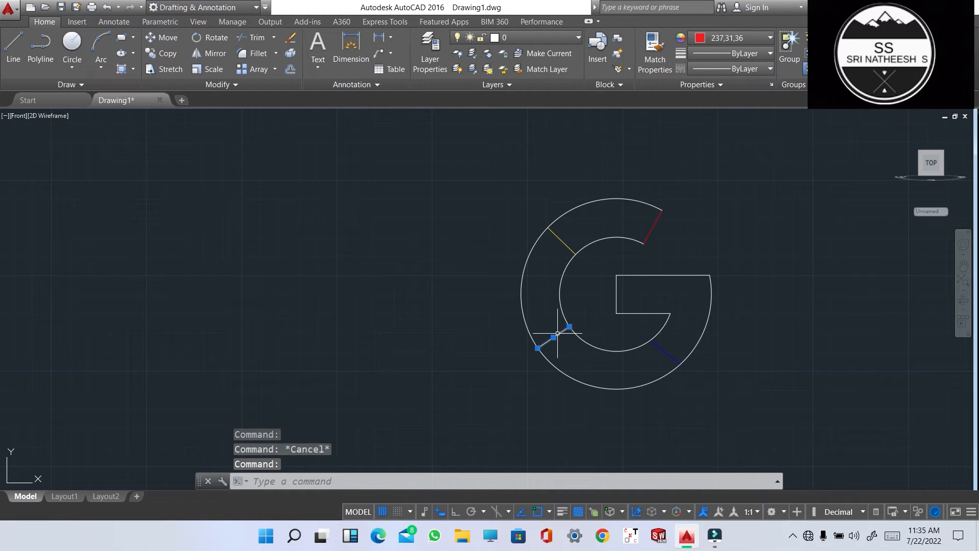
pyautogui.click(768, 36)
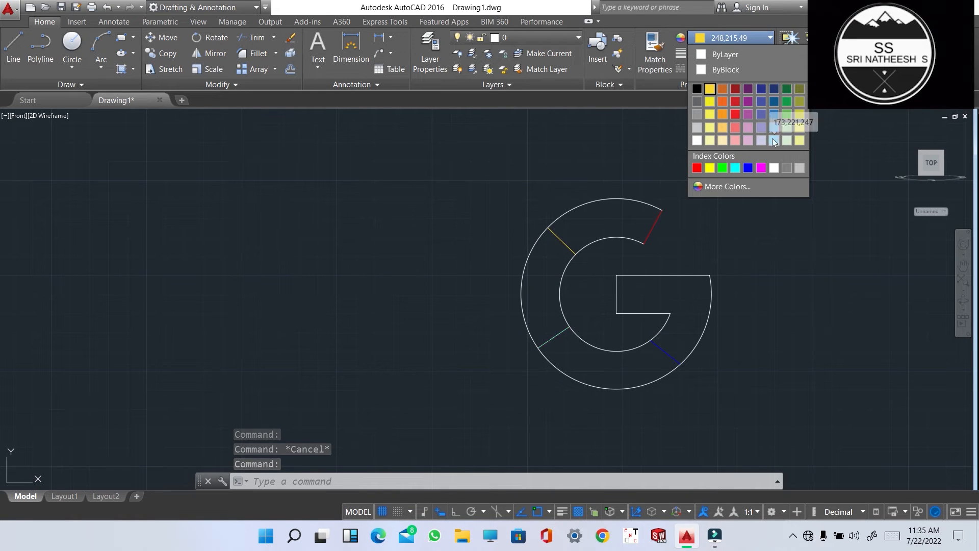
pyautogui.click(722, 168)
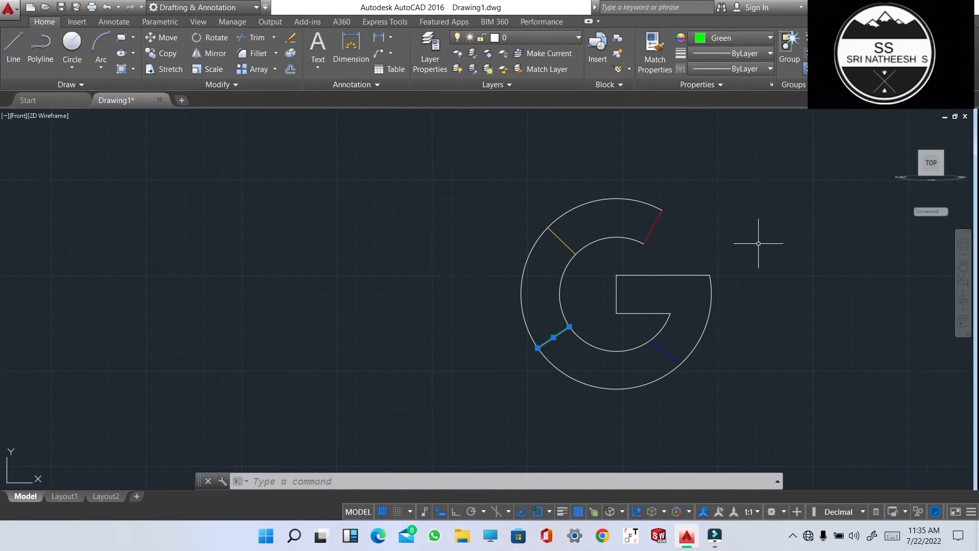
# Step: Convert the G outline and its divider lines into a region, selecting the whole logo
pyautogui.press('Escape')
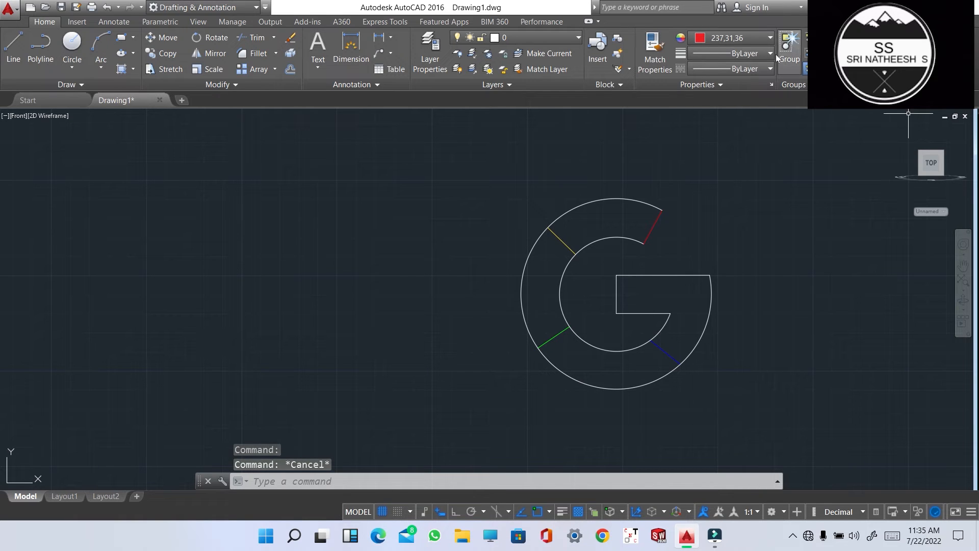
pyautogui.click(679, 39)
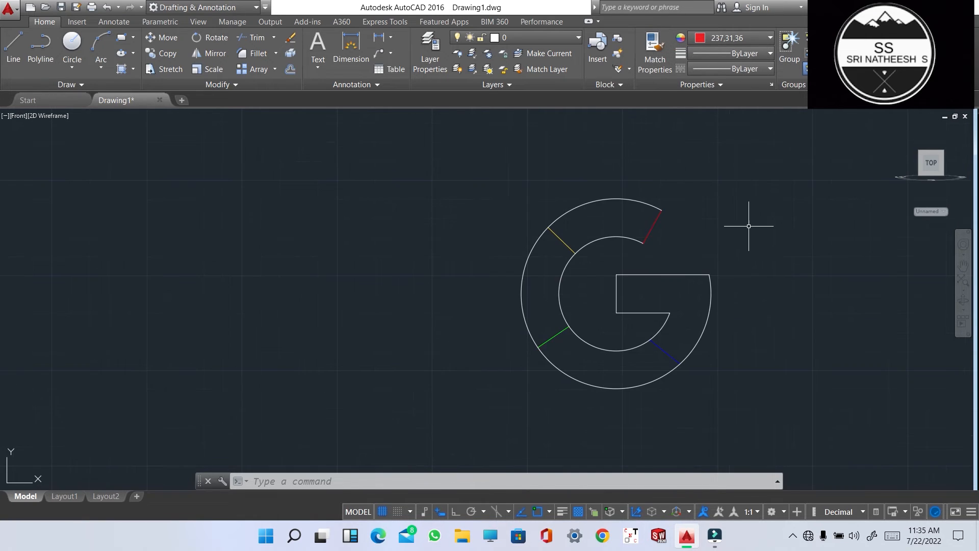
pyautogui.click(471, 143)
pyautogui.click(874, 454)
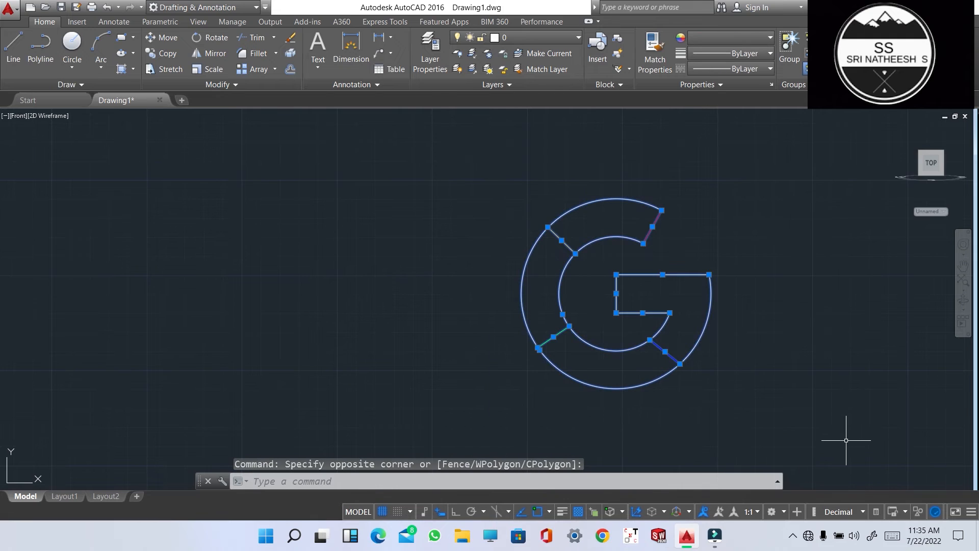
pyautogui.write('RE')
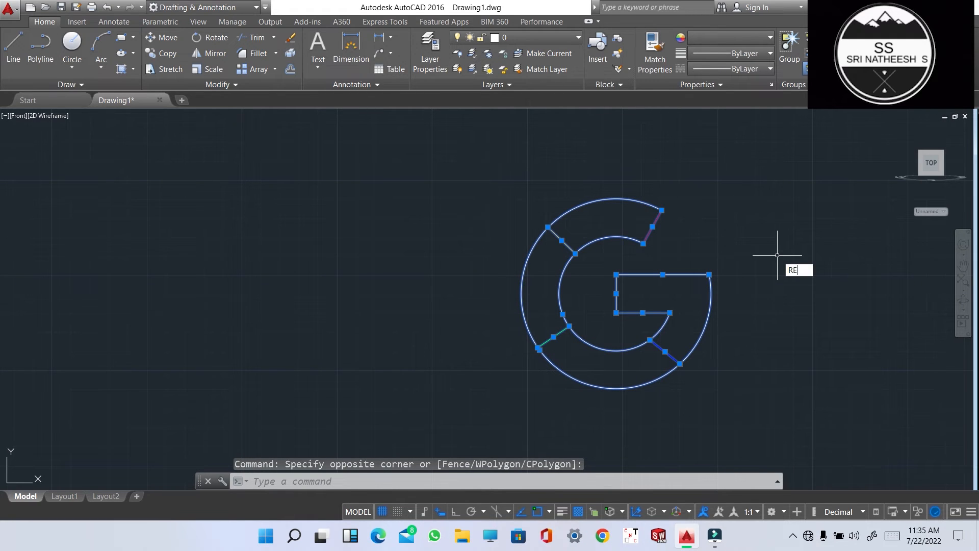
pyautogui.write('G')
pyautogui.press('Return')
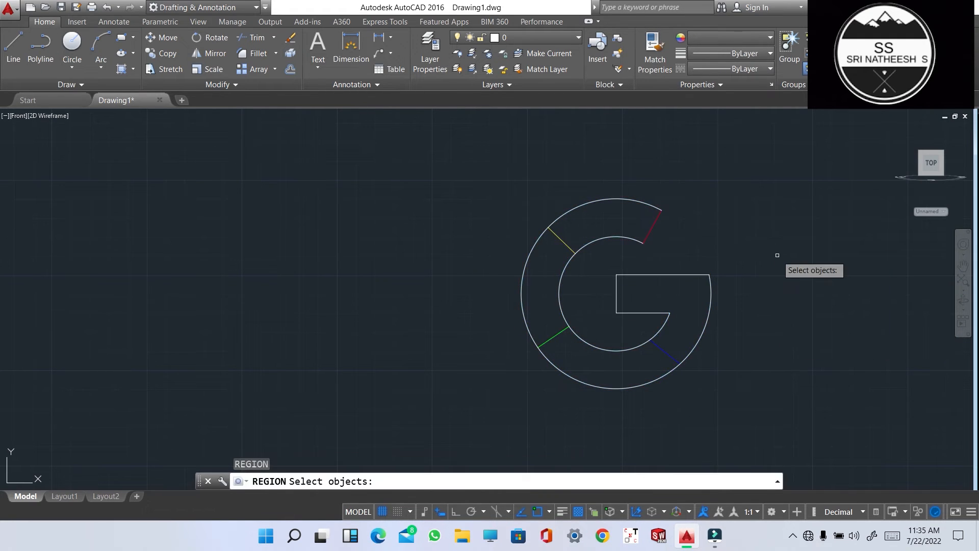
pyautogui.click(505, 128)
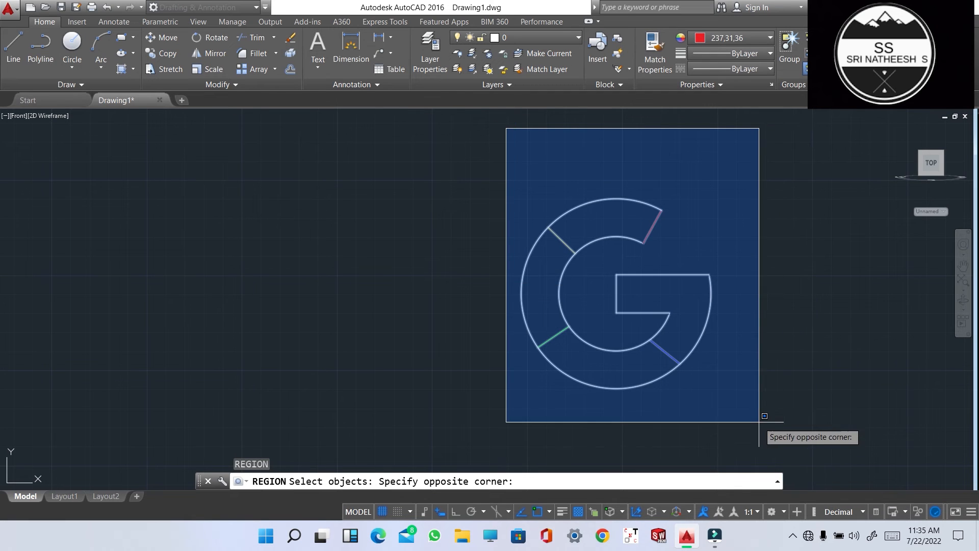
pyautogui.click(754, 416)
pyautogui.press('Return')
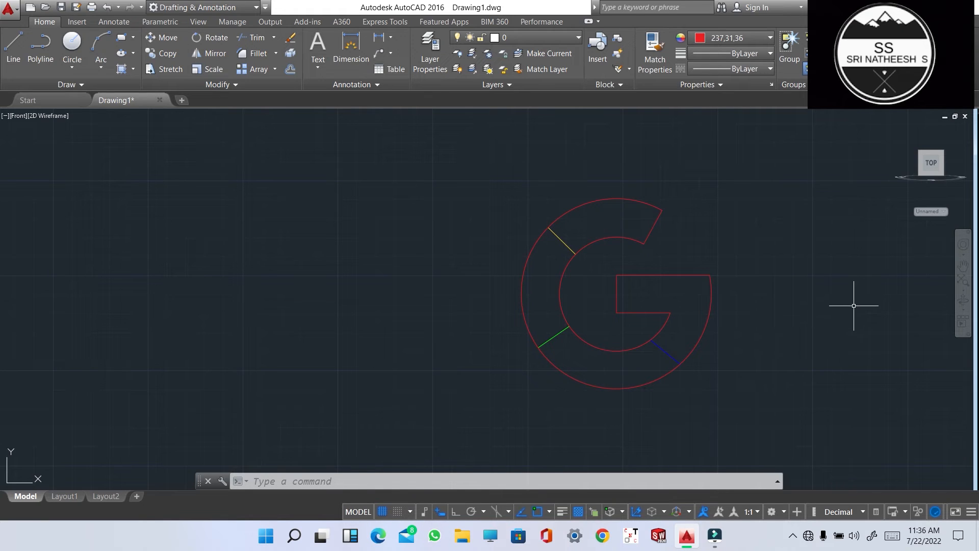
# Step: Switch to the 3D Modeling workspace and show the logo in the SW Isometric view
pyautogui.click(197, 7)
pyautogui.click(194, 53)
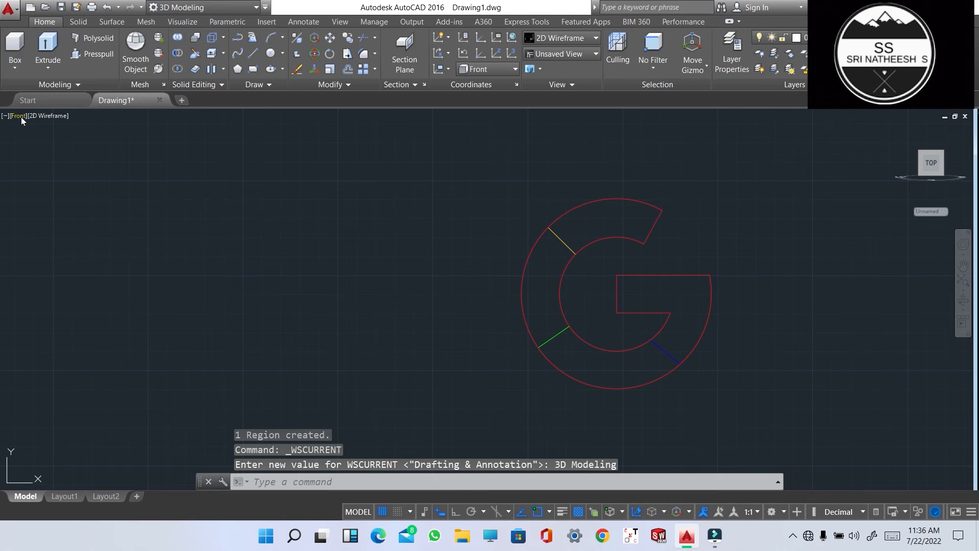
pyautogui.click(22, 118)
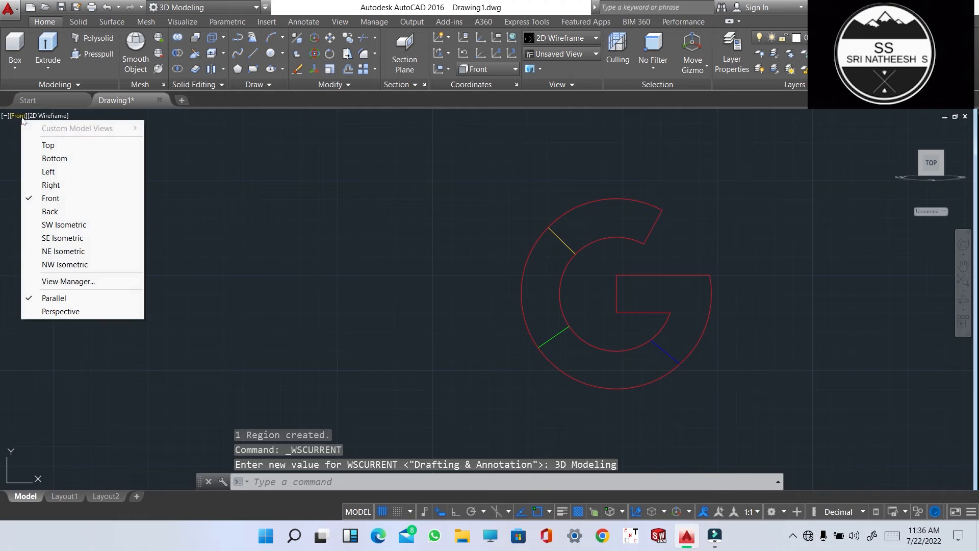
pyautogui.click(68, 228)
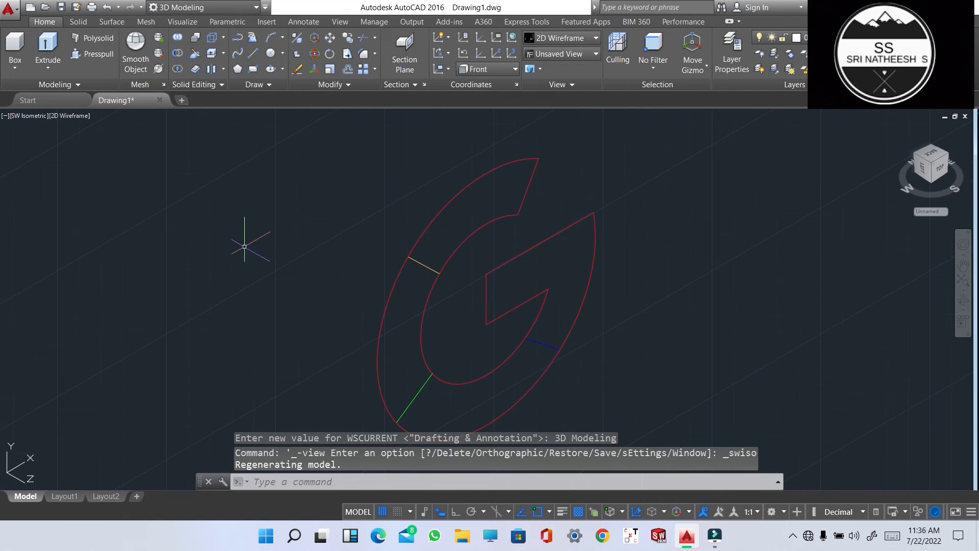
pyautogui.scroll(-2, 245, 246)
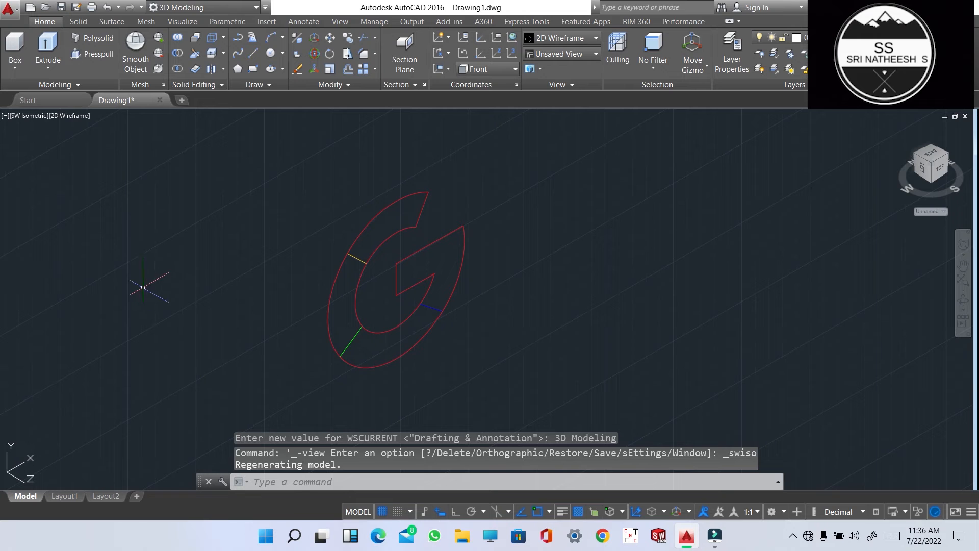
# Step: Extrude the G region and its divider lines together to a height of 10
pyautogui.click(48, 51)
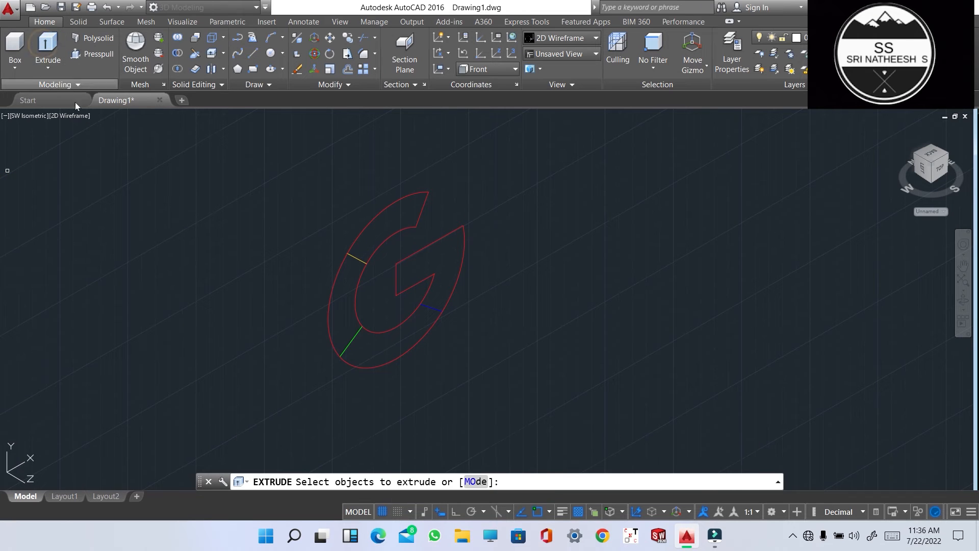
pyautogui.click(258, 184)
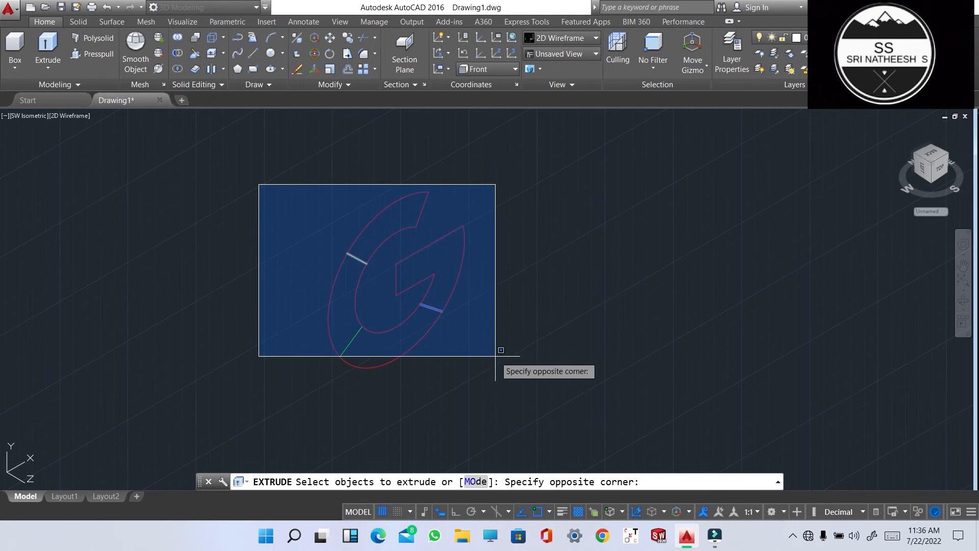
pyautogui.click(522, 388)
pyautogui.press('Return')
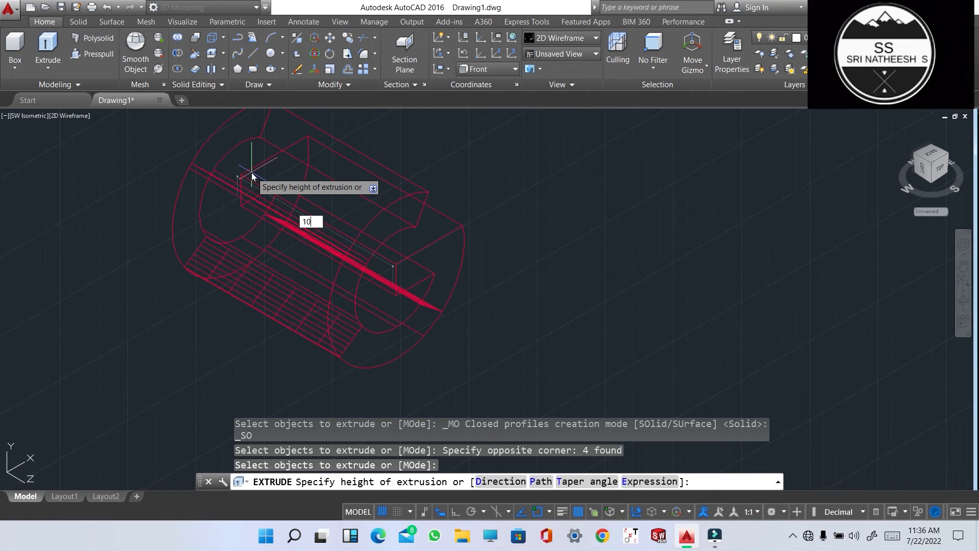
pyautogui.press('Return')
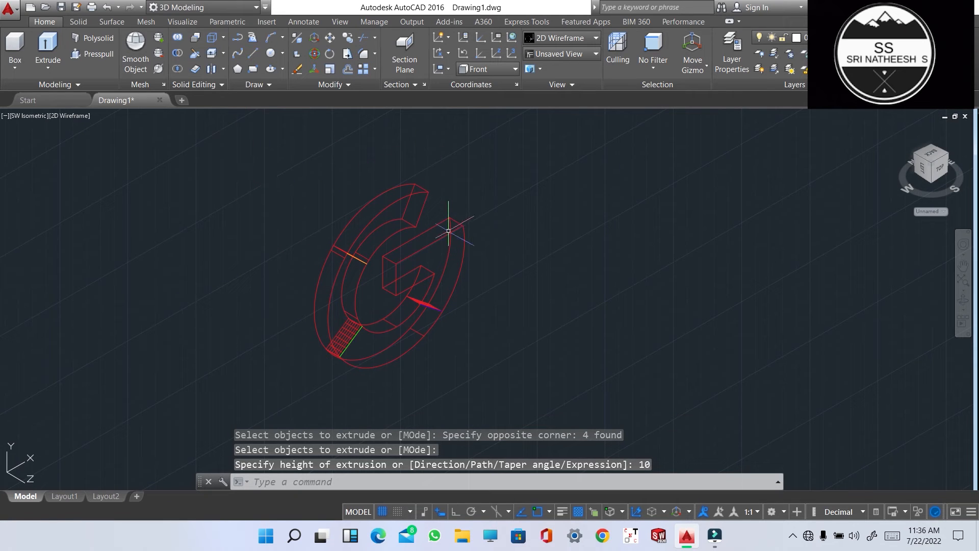
pyautogui.click(443, 266)
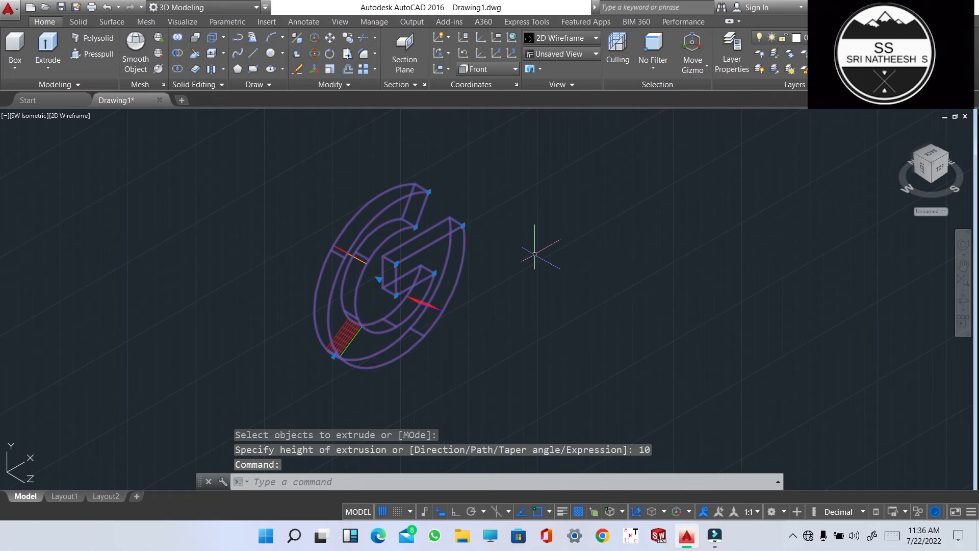
pyautogui.press('Escape')
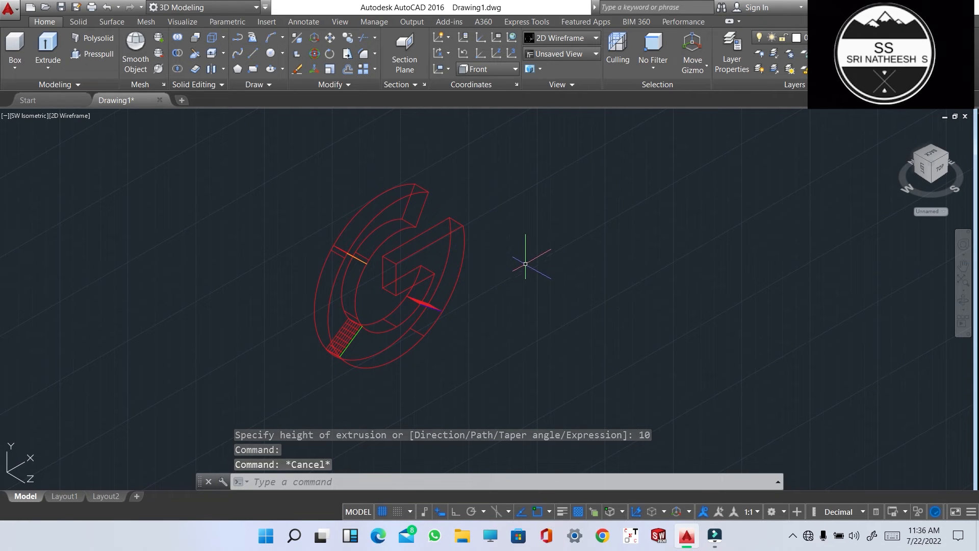
pyautogui.moveTo(502, 276); pyautogui.dragTo(502, 276, button='middle')
pyautogui.scroll(2, 502, 276)
pyautogui.keyDown('shift'); pyautogui.rightClick(503, 276); pyautogui.keyUp('shift')
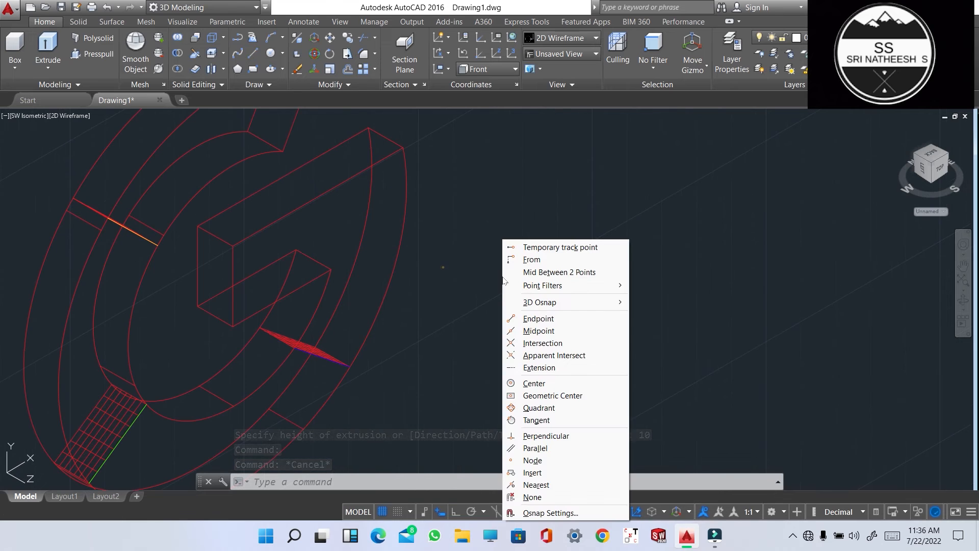
pyautogui.click(480, 253)
pyautogui.click(524, 237)
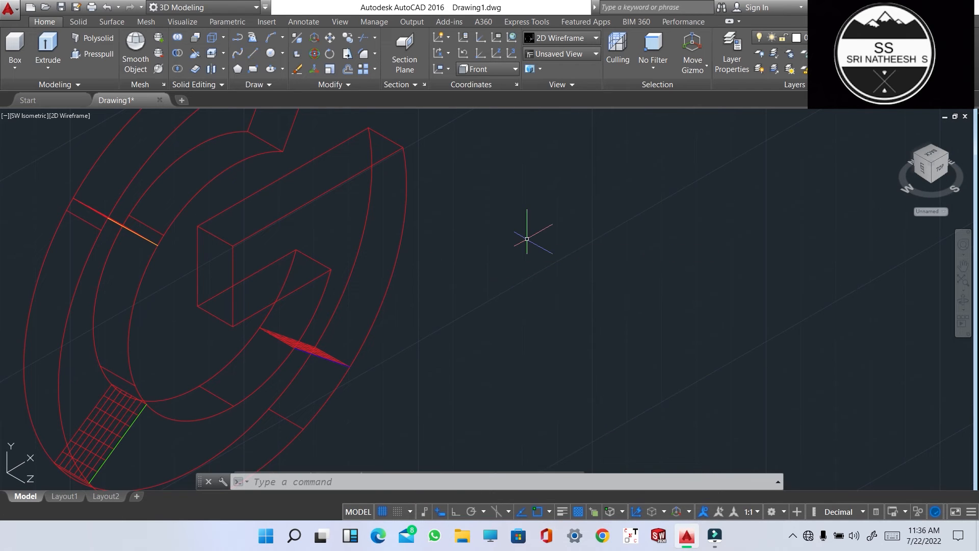
pyautogui.scroll(-4, 526, 239)
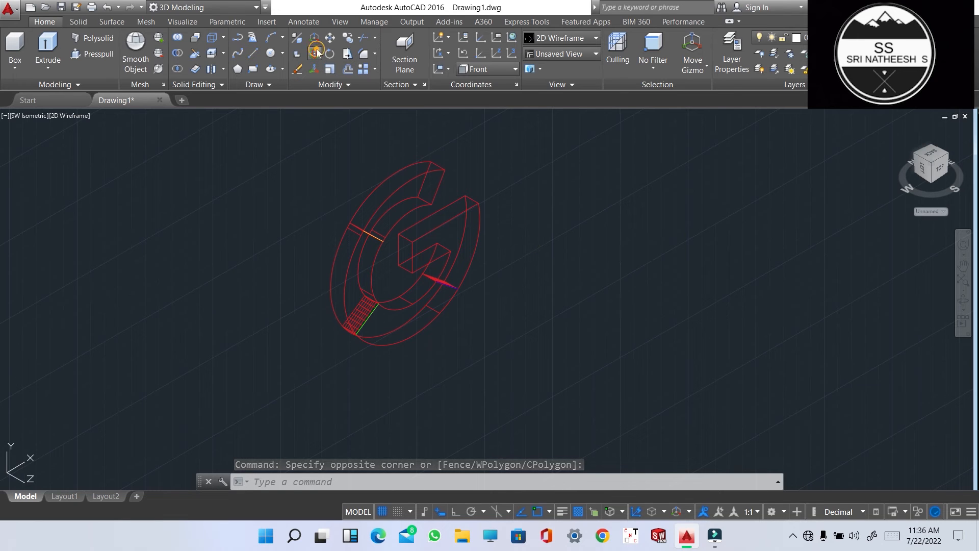
# Step: Try to rotate the extruded G about the outer front corner of its crossbar
pyautogui.click(329, 53)
pyautogui.click(330, 53)
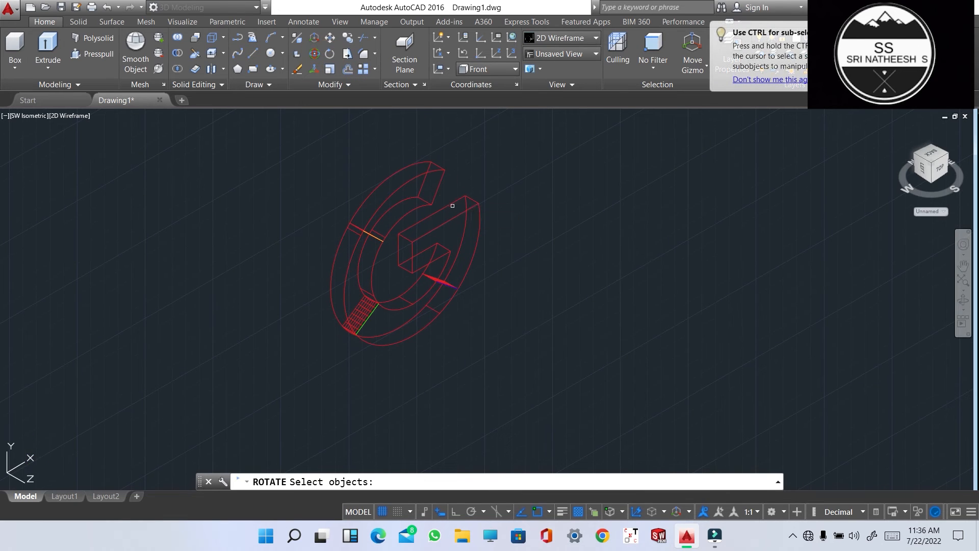
pyautogui.click(434, 228)
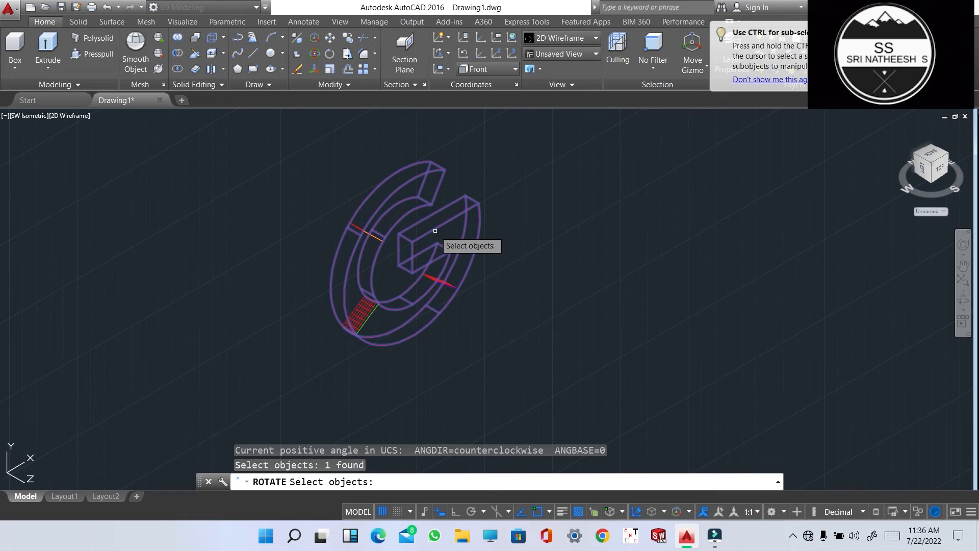
pyautogui.press('Return')
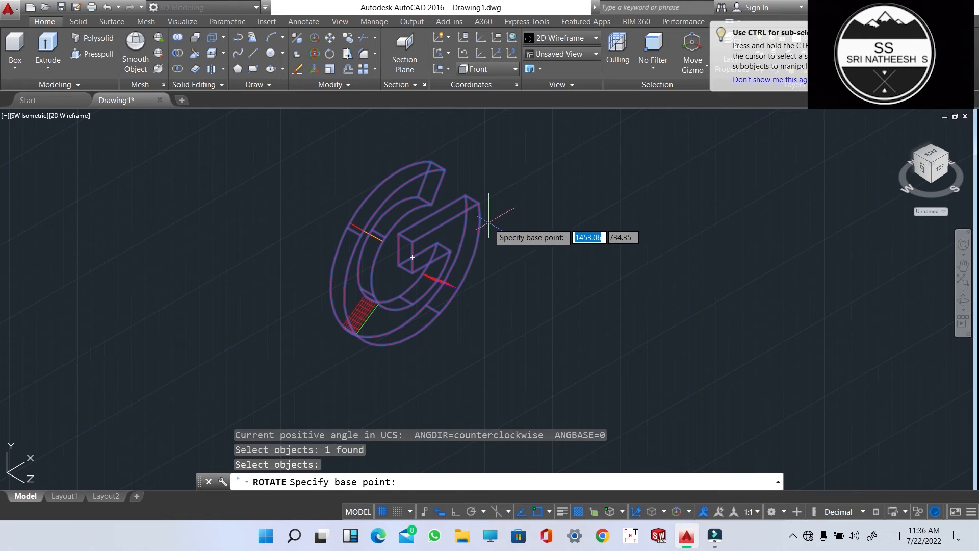
pyautogui.click(478, 203)
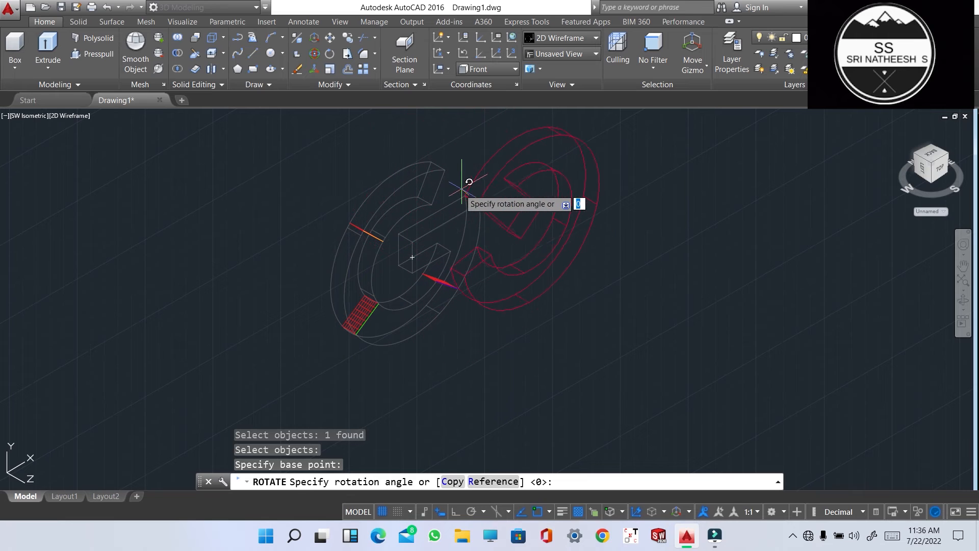
pyautogui.press('Escape')
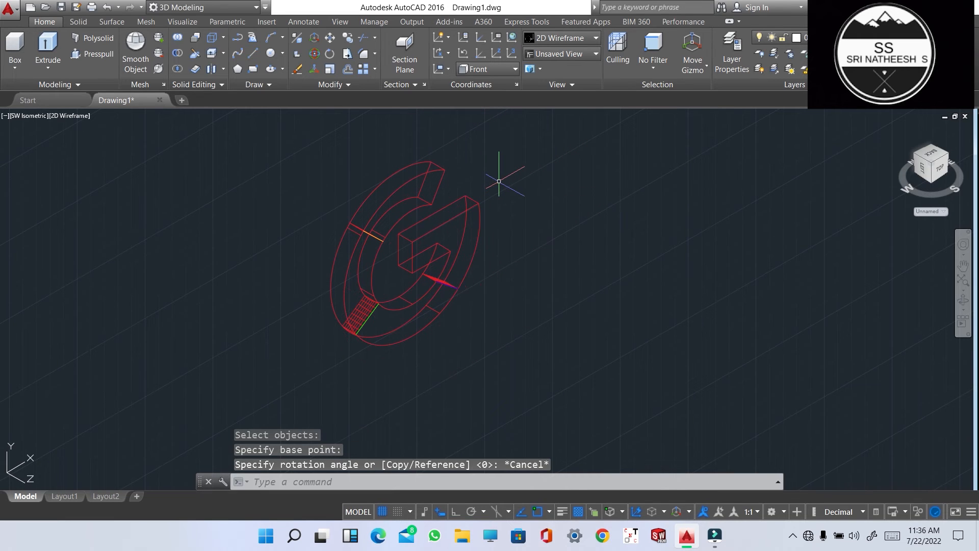
pyautogui.scroll(-3, 531, 210)
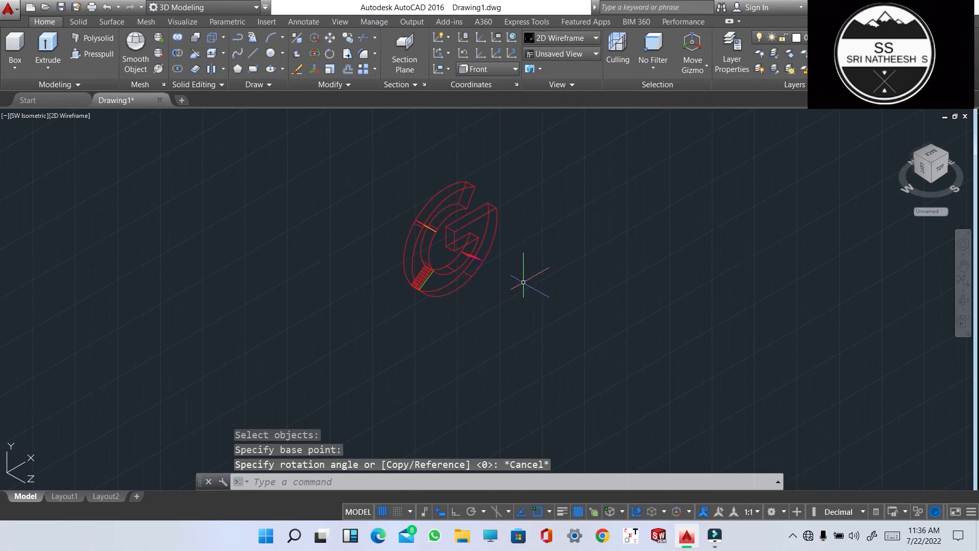
pyautogui.scroll(5, 496, 248)
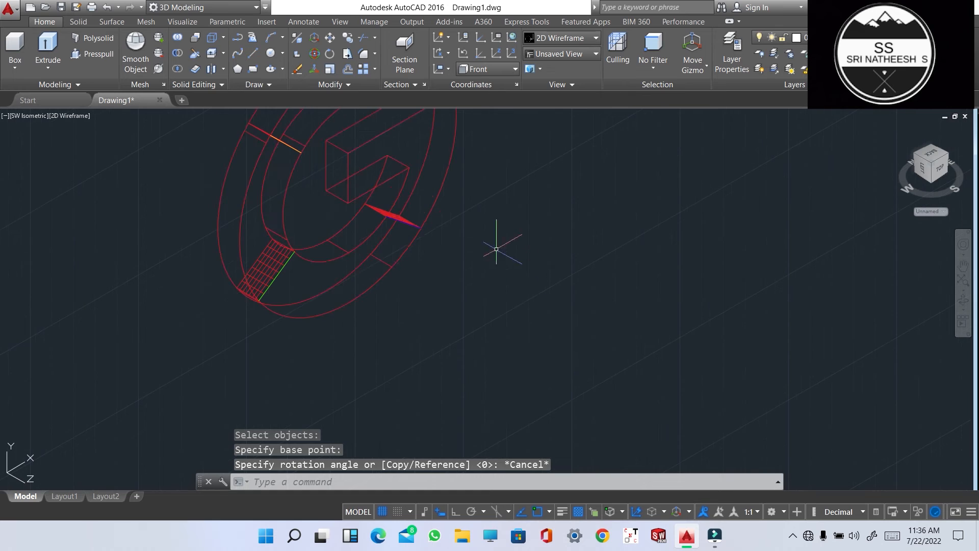
pyautogui.click(403, 219)
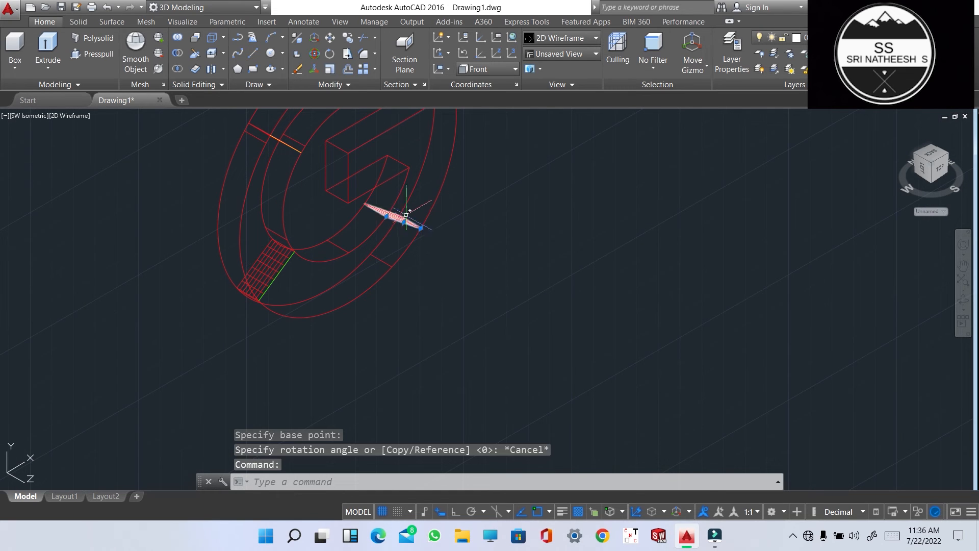
pyautogui.scroll(-4, 424, 199)
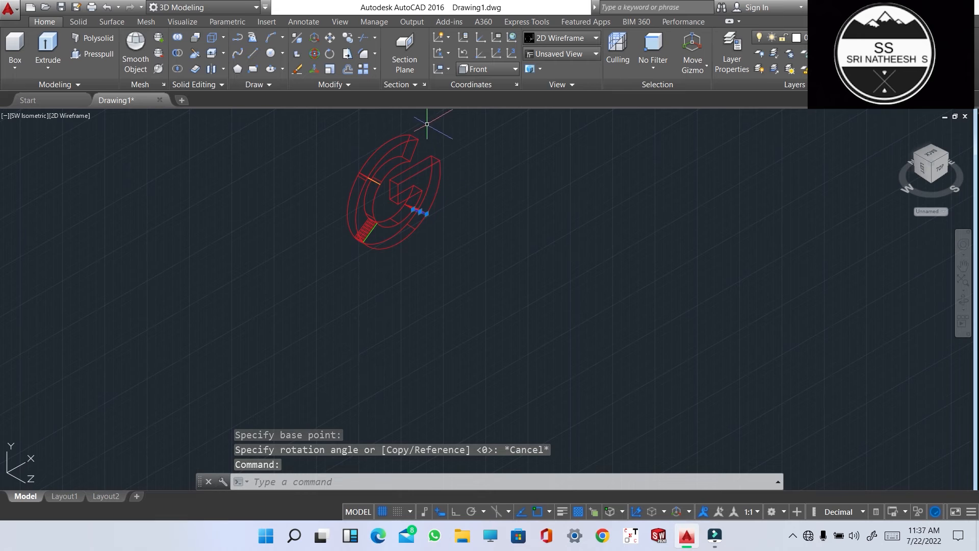
pyautogui.scroll(3, 425, 197)
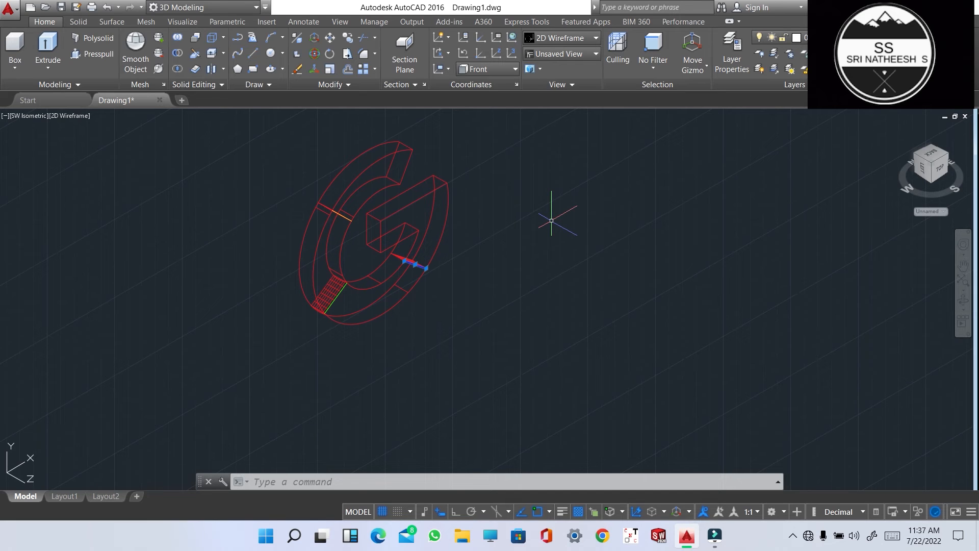
pyautogui.press('Escape')
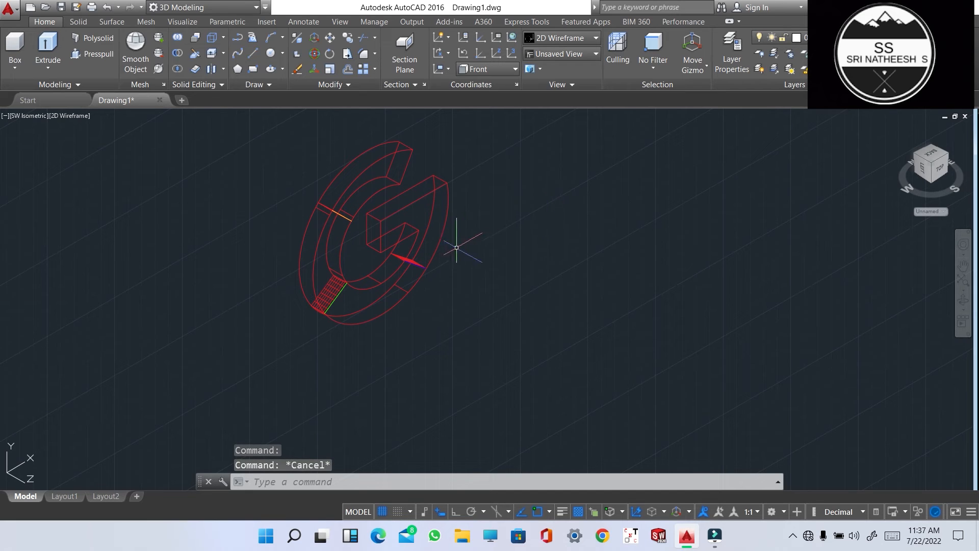
pyautogui.keyDown('ctrl'); pyautogui.click(420, 265); pyautogui.keyUp('ctrl')
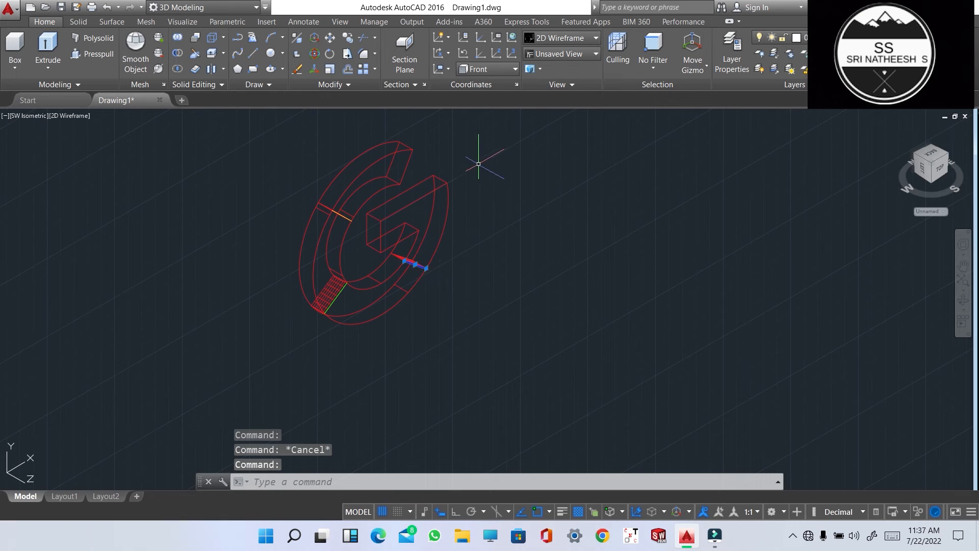
pyautogui.click(47, 47)
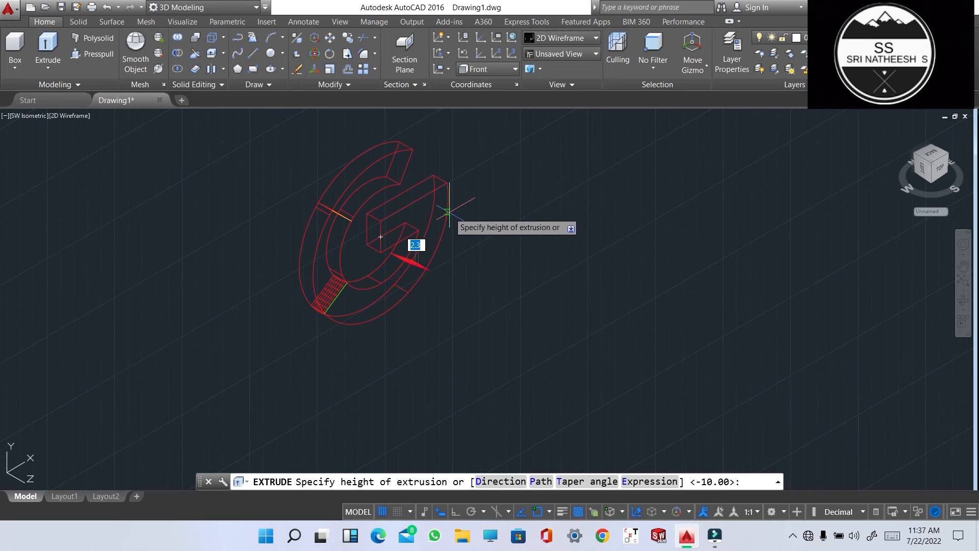
pyautogui.press('Escape')
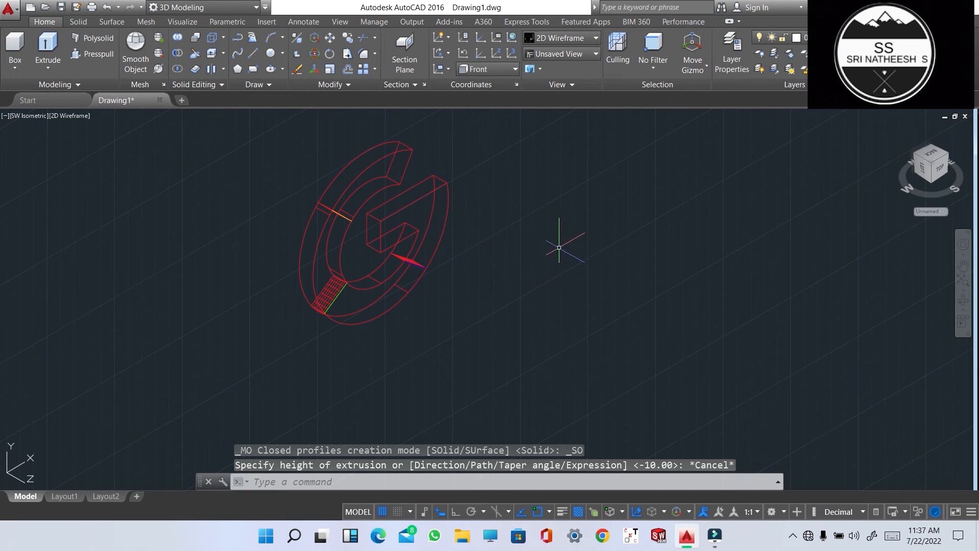
# Step: Reorient the model to the Front view so the G faces the screen
pyautogui.click(928, 152)
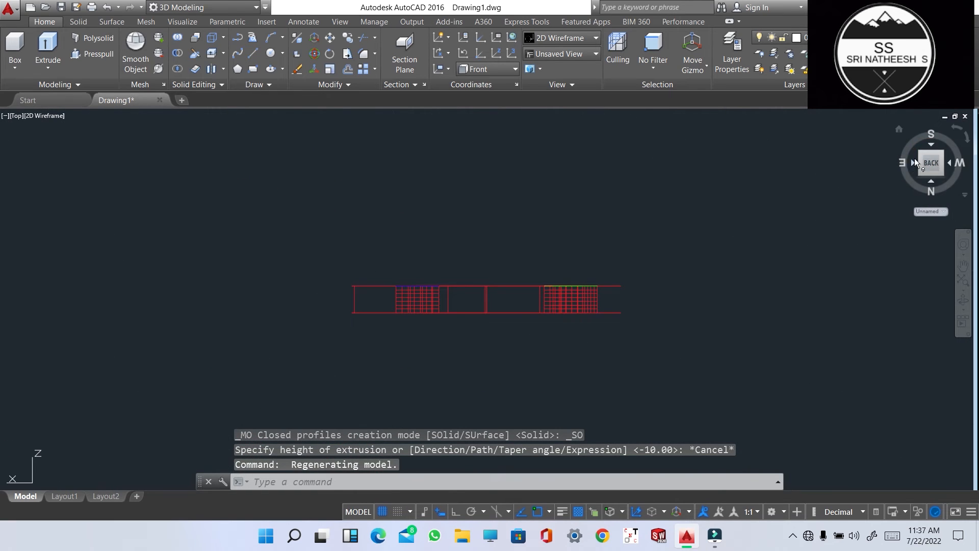
pyautogui.click(14, 117)
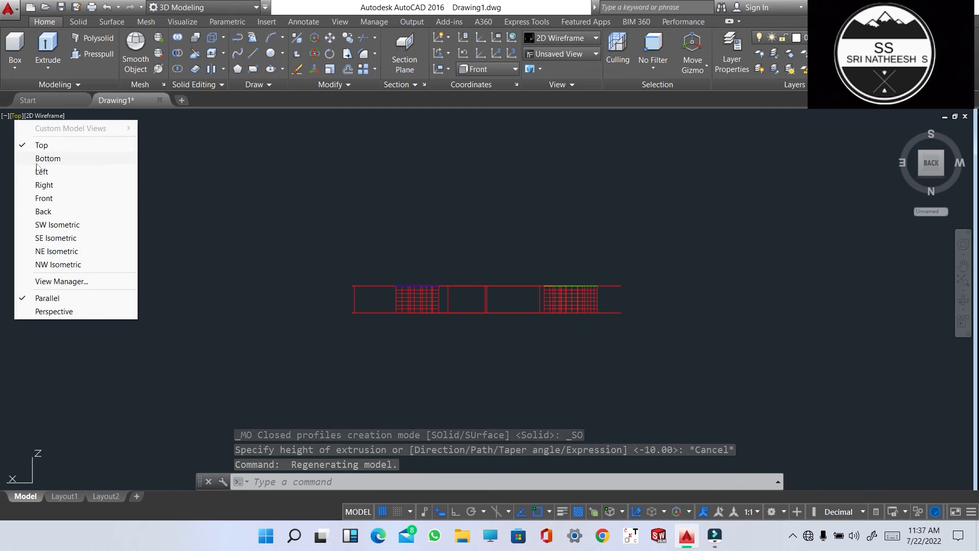
pyautogui.click(50, 202)
pyautogui.scroll(-2, 850, 289)
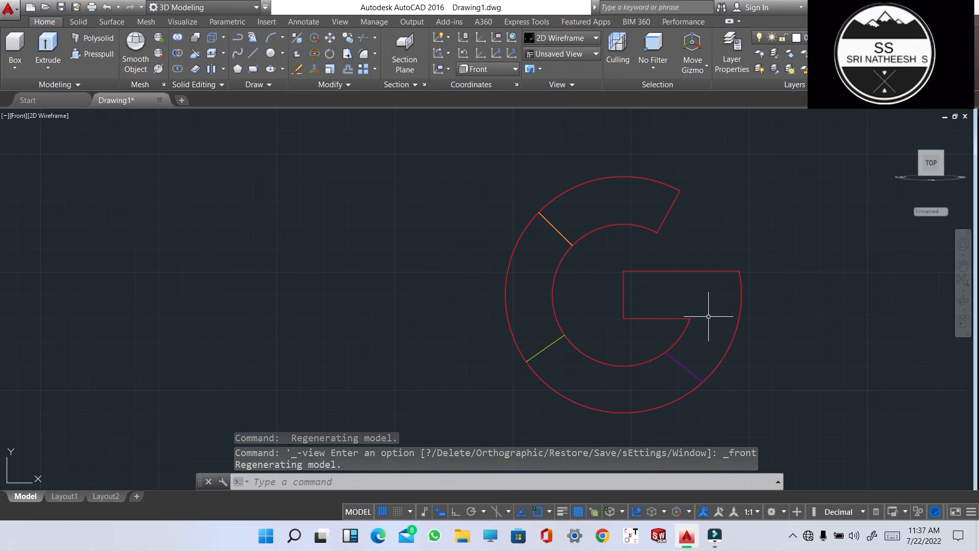
# Step: Try to move the blue divider line by its midpoint to the inner corner below the crossbar and back to its extruded edge
pyautogui.click(692, 367)
pyautogui.click(683, 366)
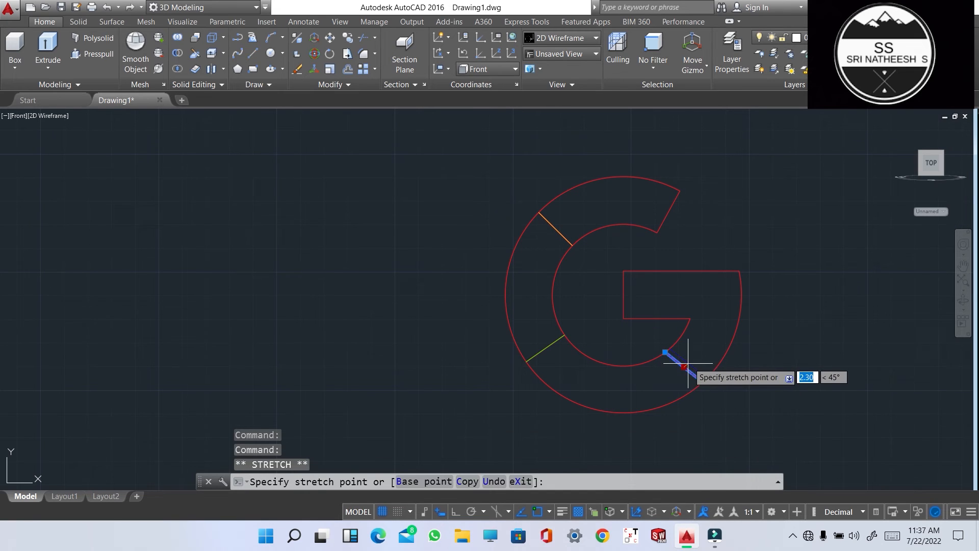
pyautogui.click(707, 333)
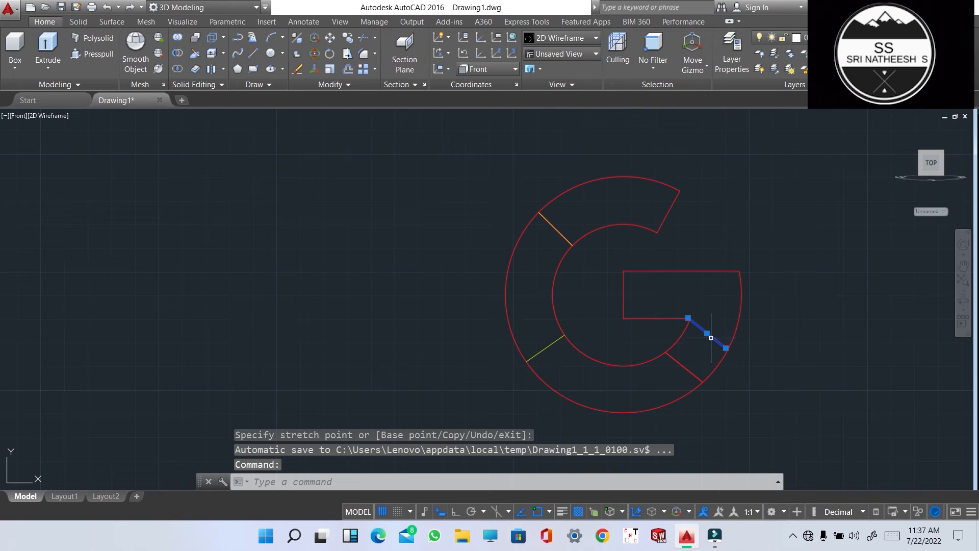
pyautogui.click(711, 338)
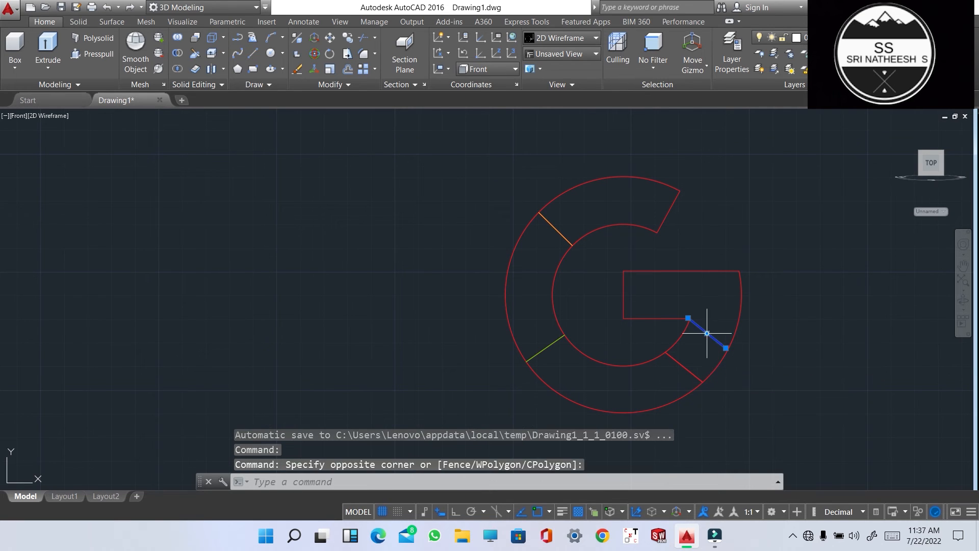
pyautogui.click(707, 333)
pyautogui.click(707, 333)
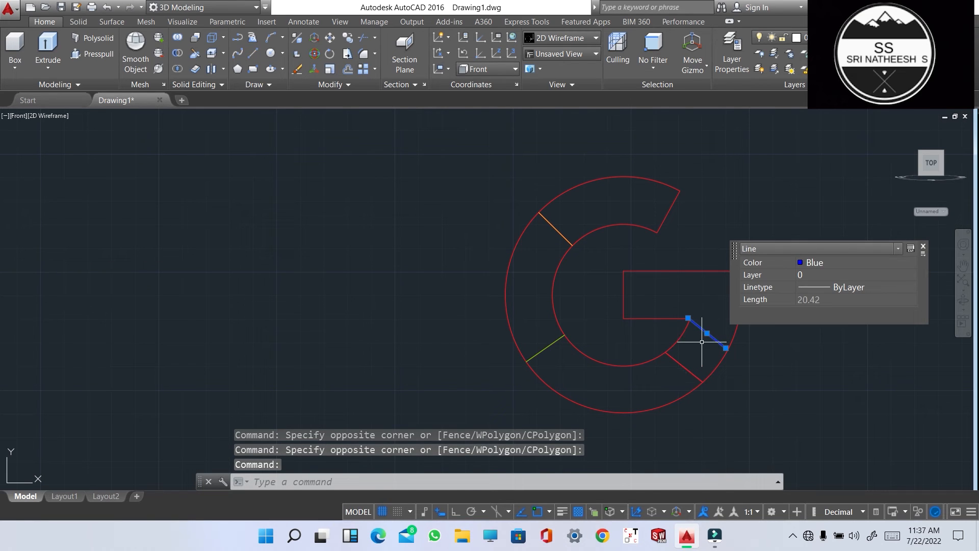
pyautogui.click(707, 333)
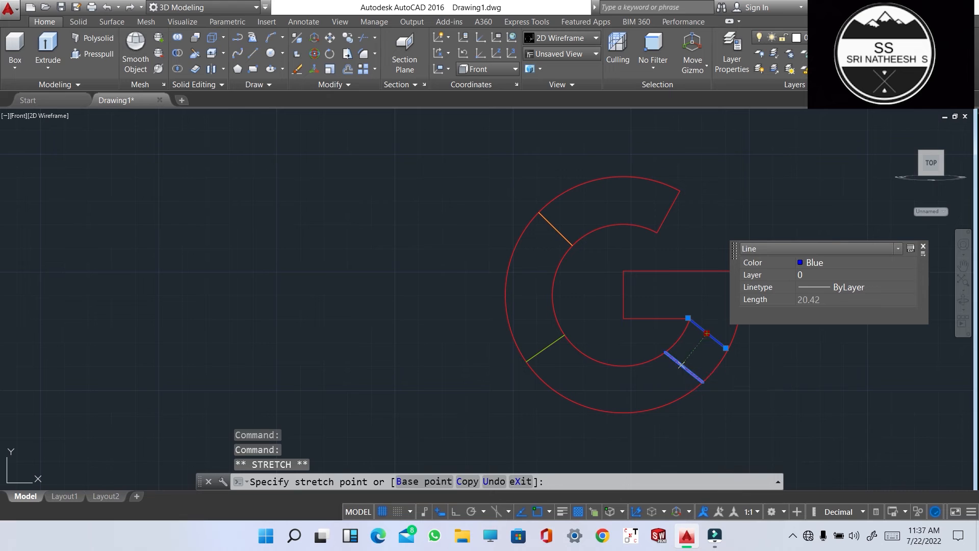
pyautogui.press('Escape')
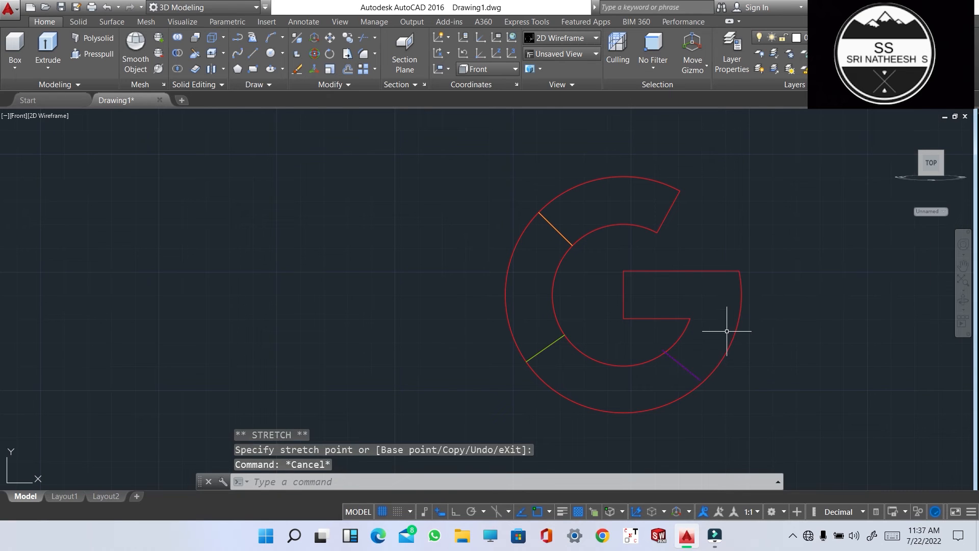
# Step: Undo the grip edits made to the blue divider line
pyautogui.hotkey('ctrl', 'z')
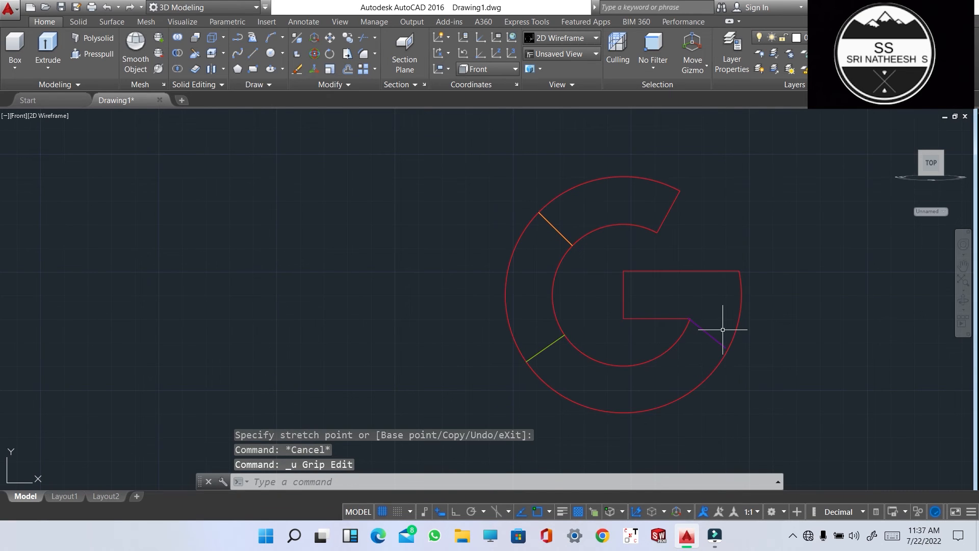
pyautogui.hotkey('ctrl', 'z')
pyautogui.hotkey('ctrl', 'z')
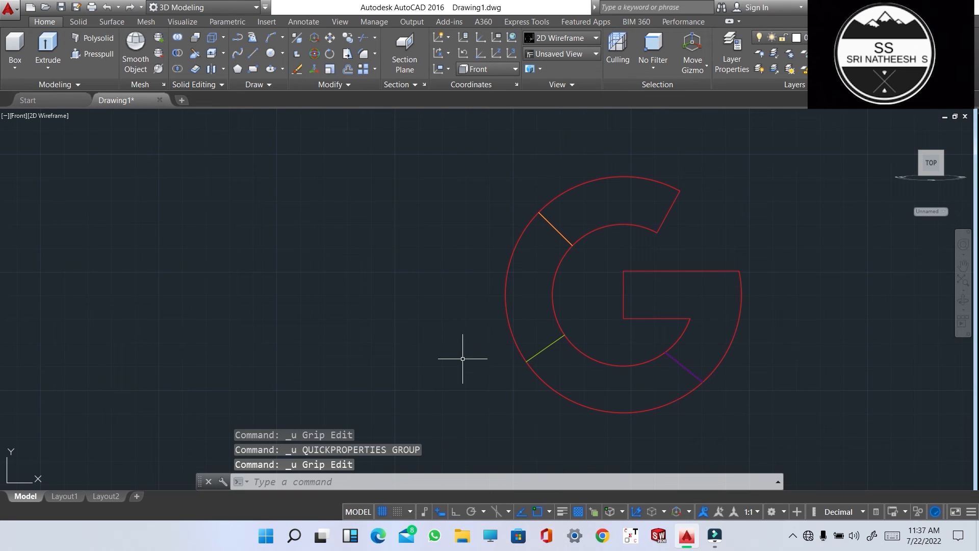
# Step: Examine up close where the green divider line meets the inner and outer arcs of the G
pyautogui.scroll(4, 535, 364)
pyautogui.rightClick(531, 366)
pyautogui.click(432, 372)
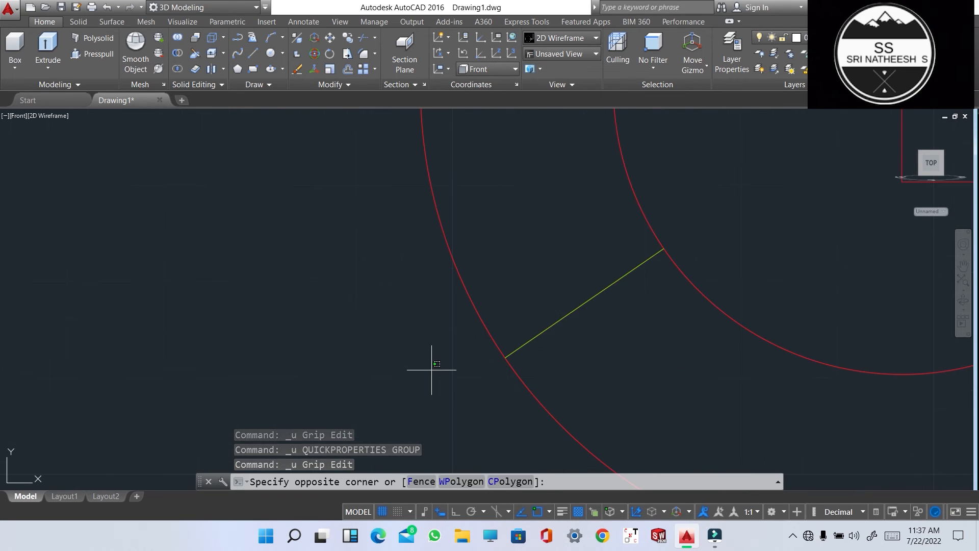
pyautogui.scroll(3, 489, 369)
pyautogui.click(499, 365)
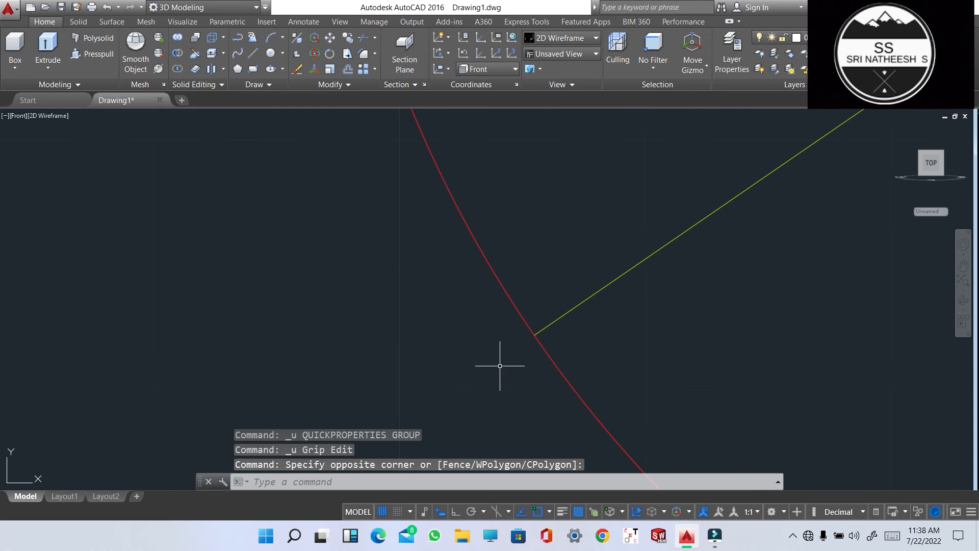
pyautogui.scroll(5, 555, 329)
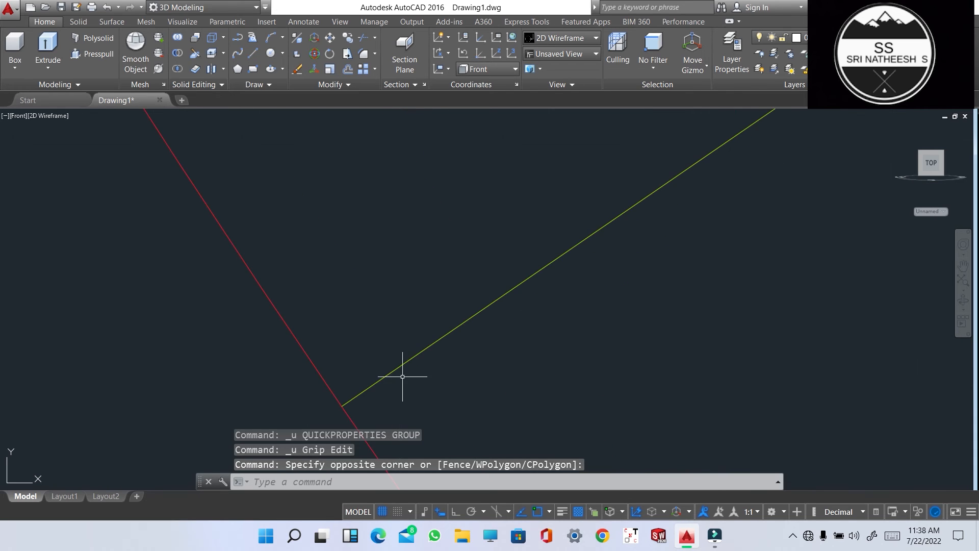
pyautogui.scroll(-4, 402, 377)
pyautogui.scroll(5, 566, 267)
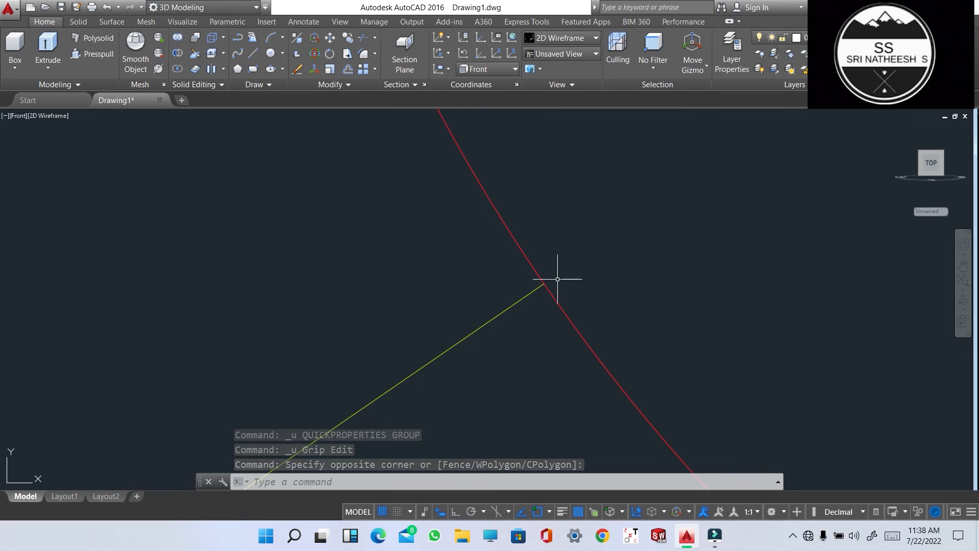
pyautogui.scroll(-2, 518, 299)
pyautogui.scroll(8, 512, 308)
pyautogui.scroll(-2, 630, 292)
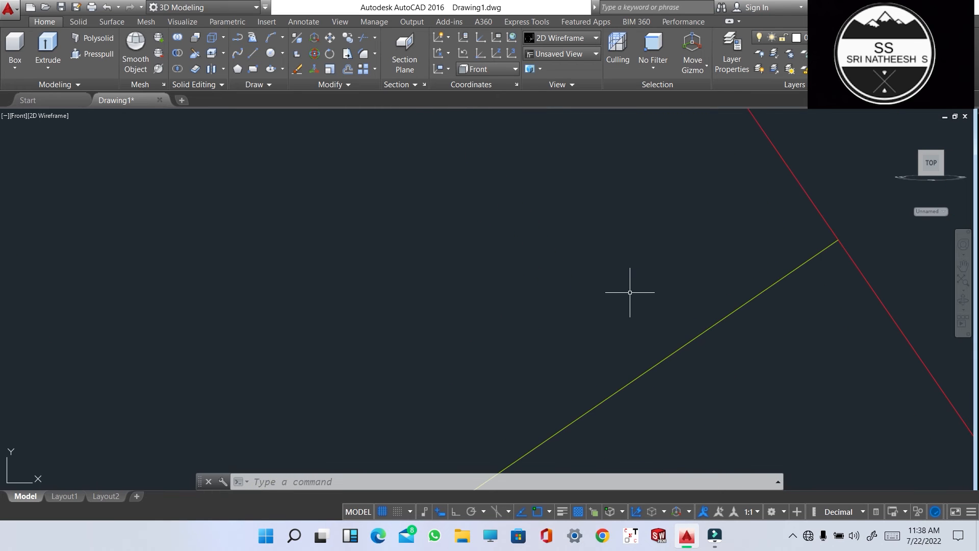
pyautogui.scroll(-4, 629, 292)
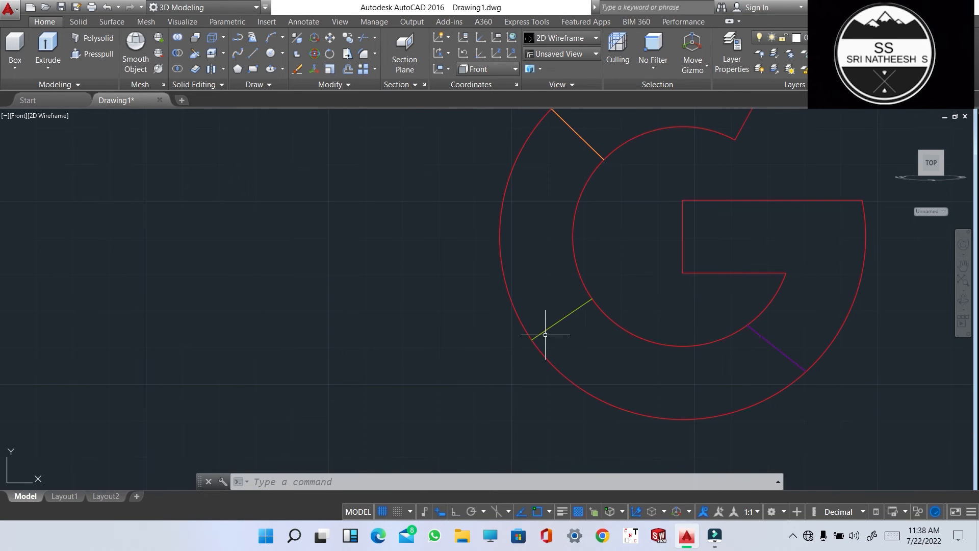
pyautogui.scroll(8, 545, 334)
pyautogui.scroll(10, 326, 447)
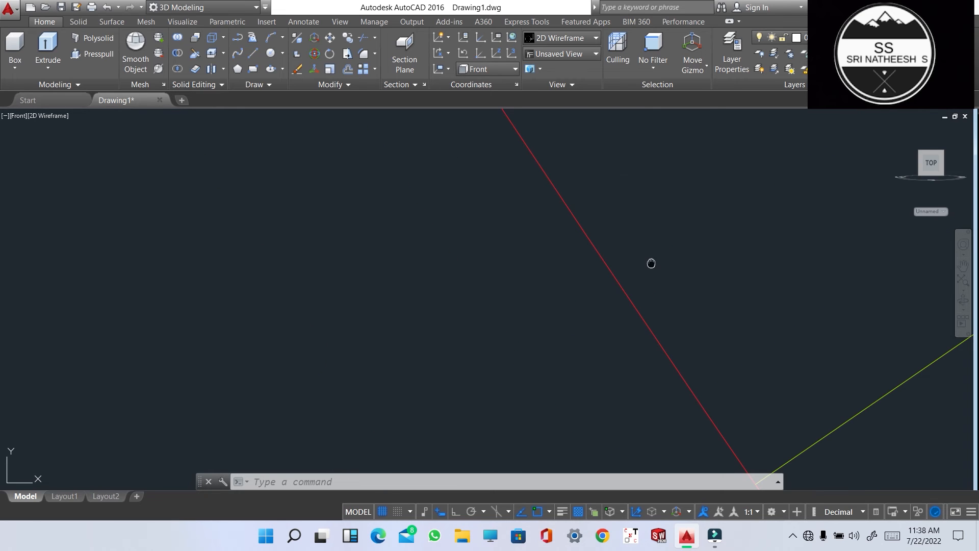
pyautogui.scroll(2, 653, 263)
pyautogui.moveTo(653, 263); pyautogui.dragTo(500, 52, button='middle')
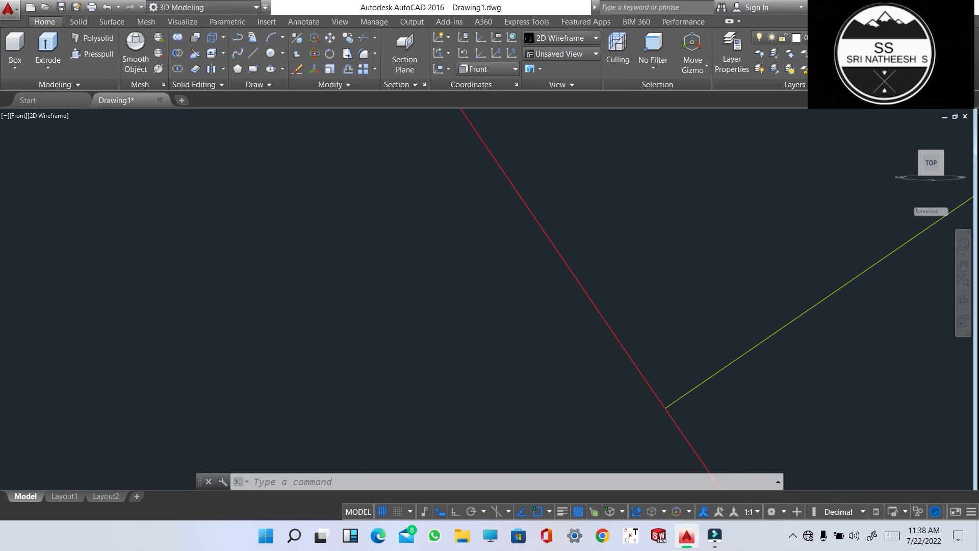
pyautogui.scroll(7, 662, 421)
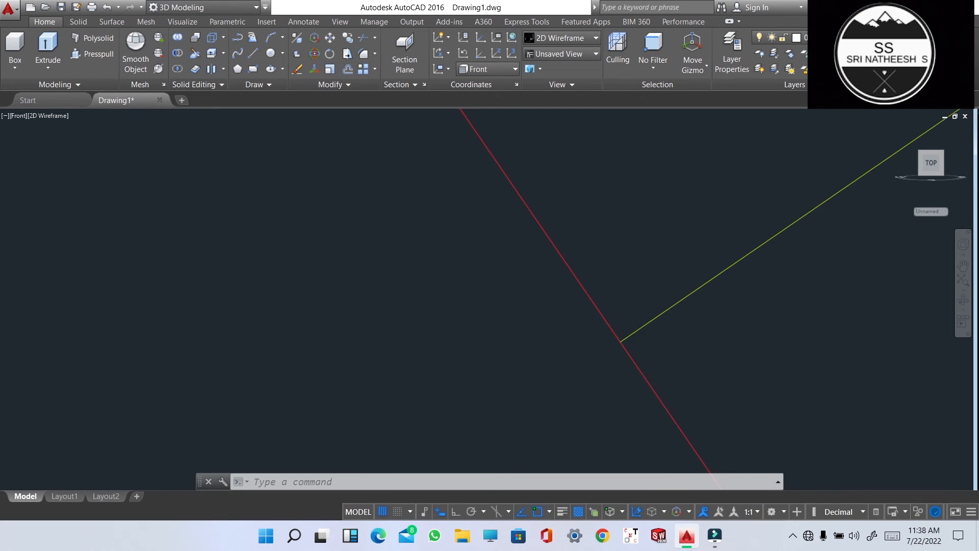
pyautogui.moveTo(573, 438); pyautogui.dragTo(608, 359, button='middle')
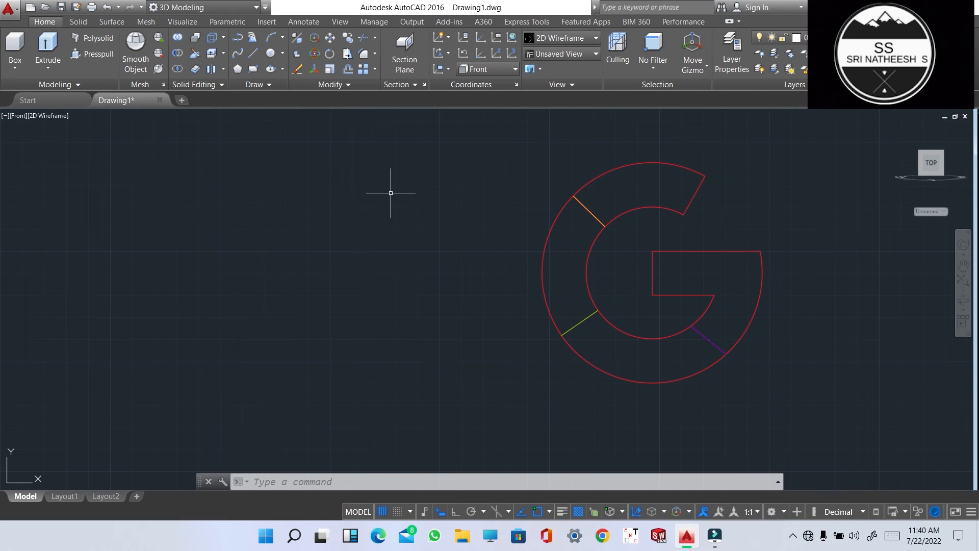
# Step: Fill the upper segment of the G with a solid hatch in red 205,32,39
pyautogui.write('ATCH')
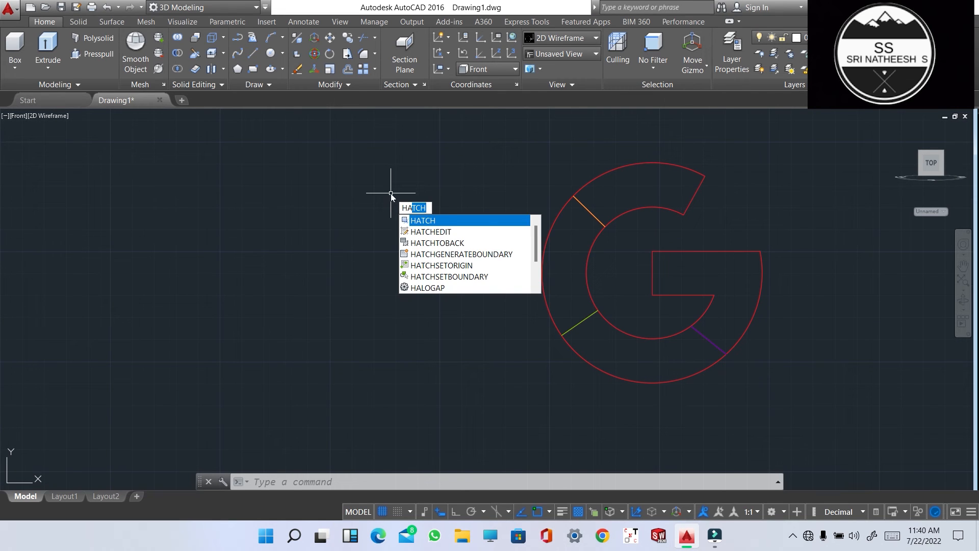
pyautogui.press('Return')
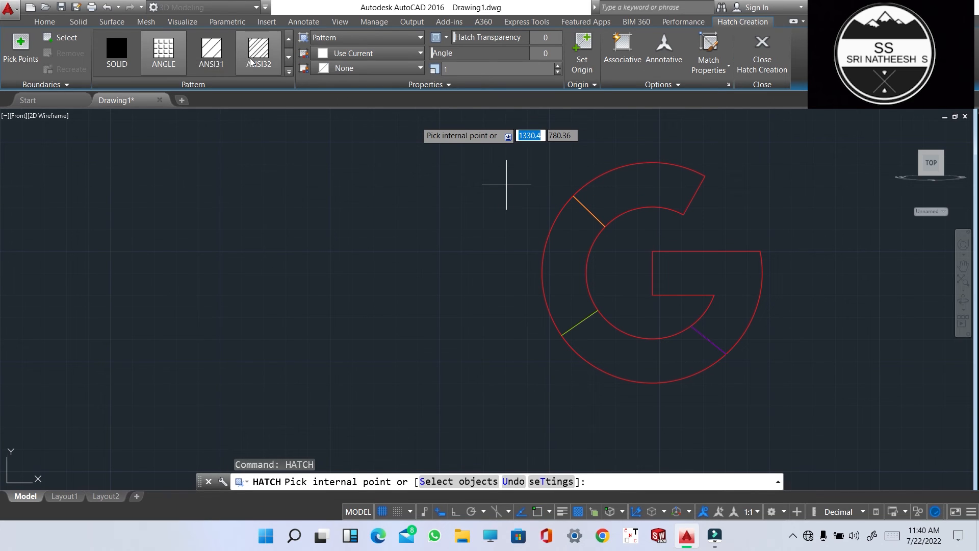
pyautogui.click(129, 42)
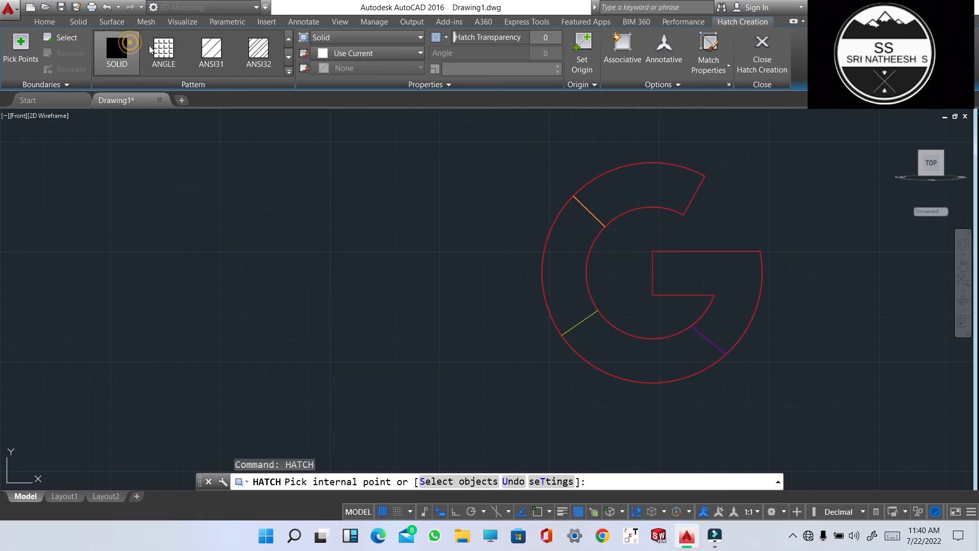
pyautogui.click(352, 53)
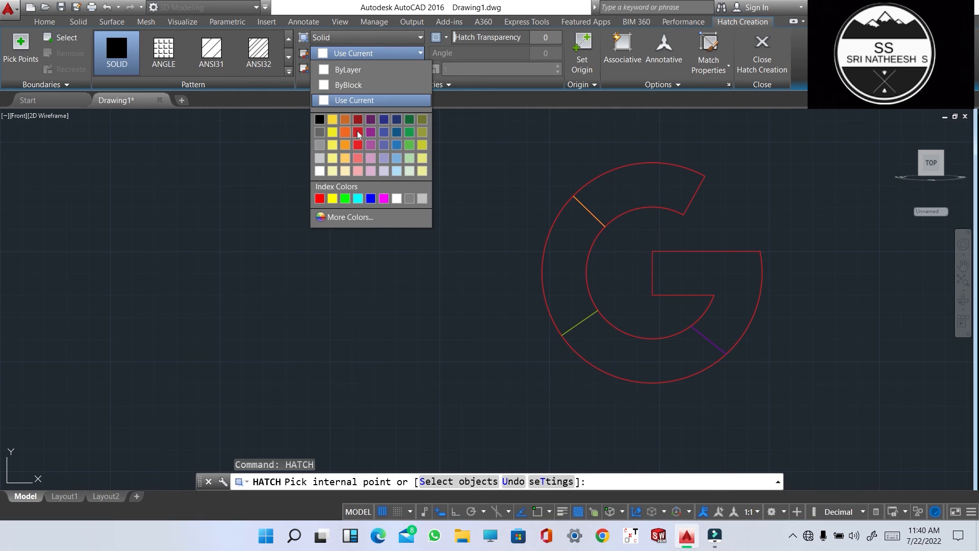
pyautogui.click(358, 132)
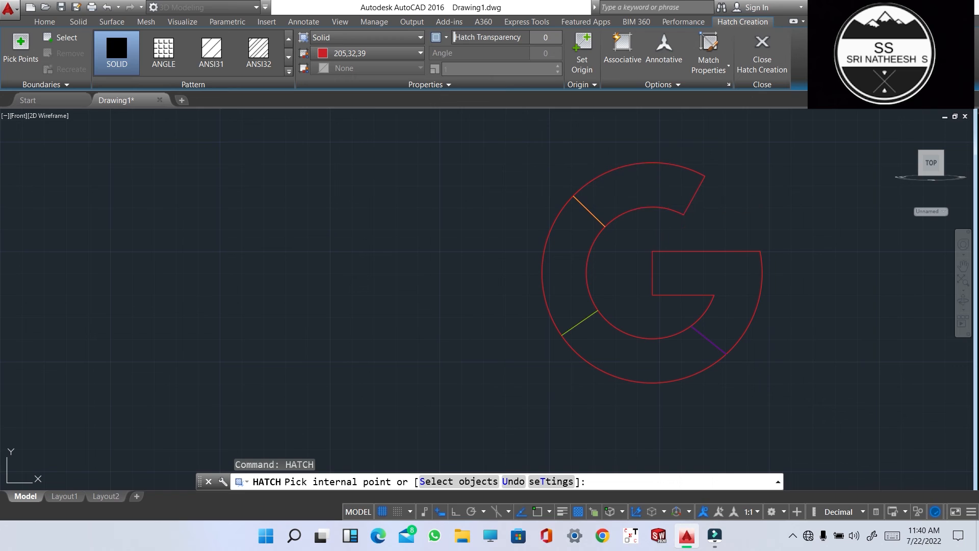
pyautogui.click(627, 186)
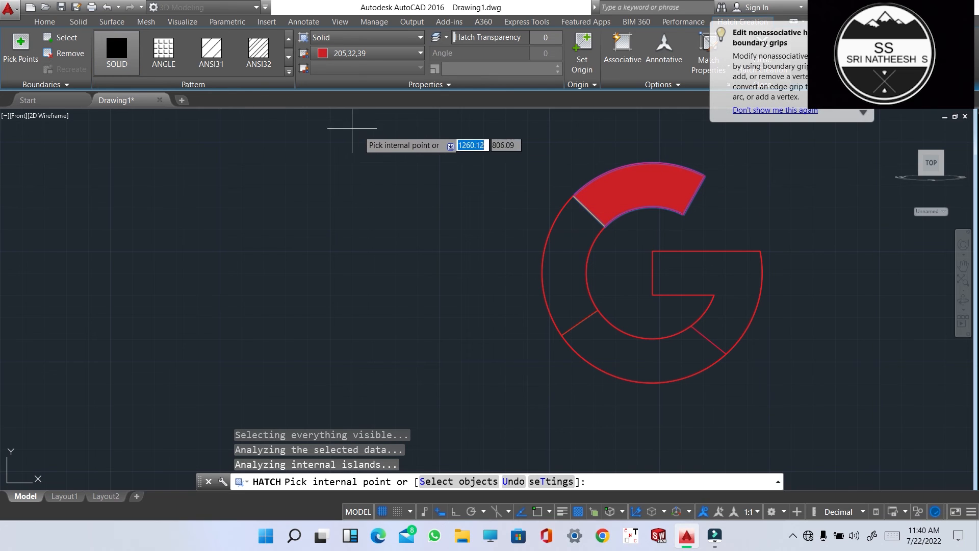
# Step: Change the upper segment's hatch colour to the index colour Red and finish the hatch
pyautogui.click(362, 55)
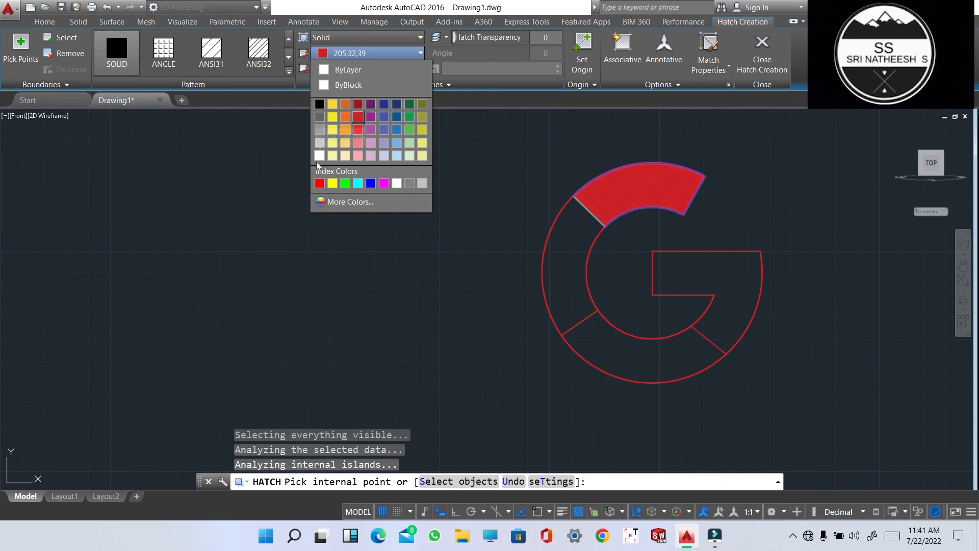
pyautogui.click(319, 183)
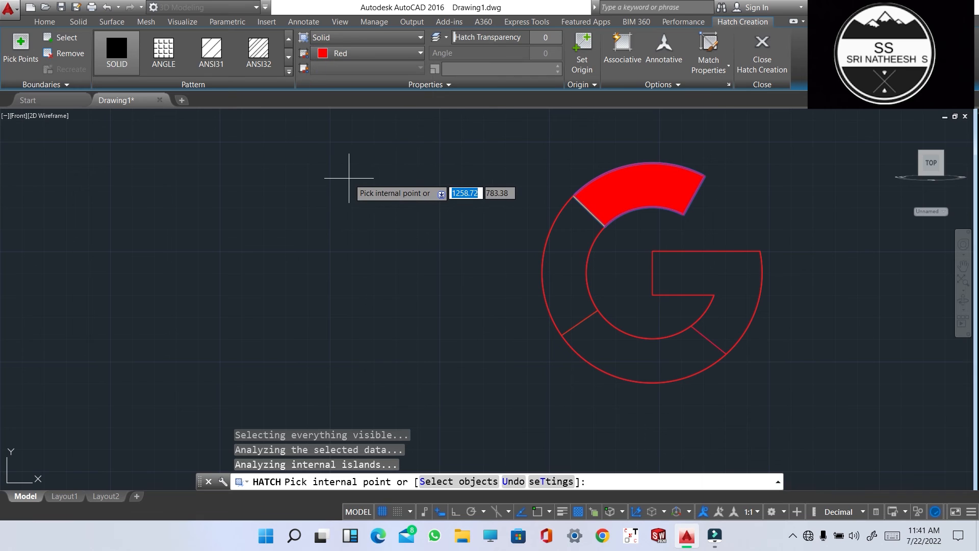
pyautogui.press('Return')
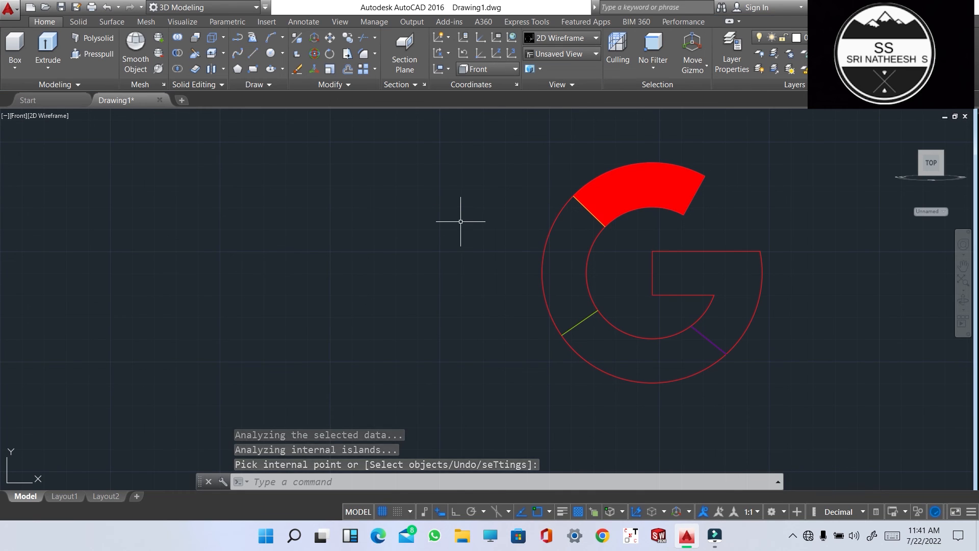
# Step: Fill the G segment between the orange and green dividers with a solid hatch in yellow 241,235,31
pyautogui.write('h')
pyautogui.press('Return')
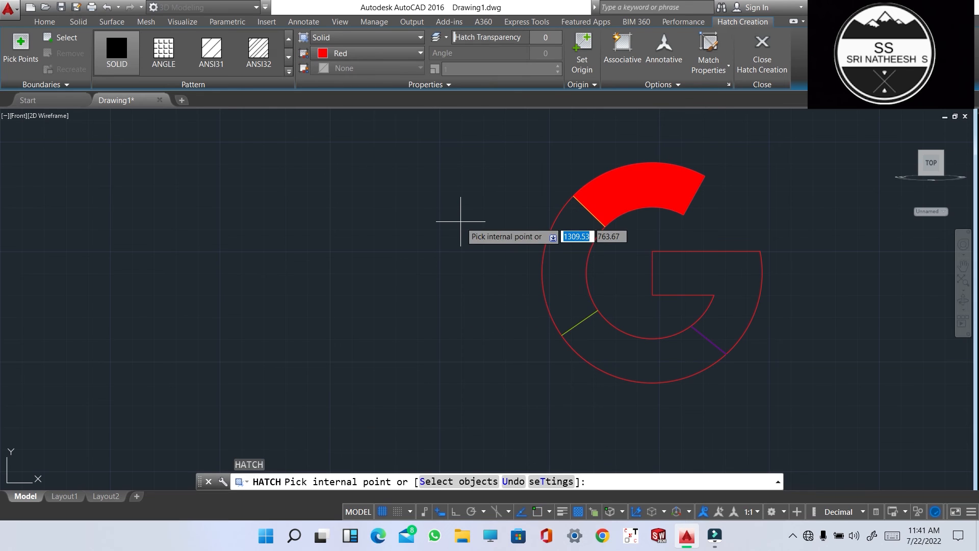
pyautogui.click(380, 56)
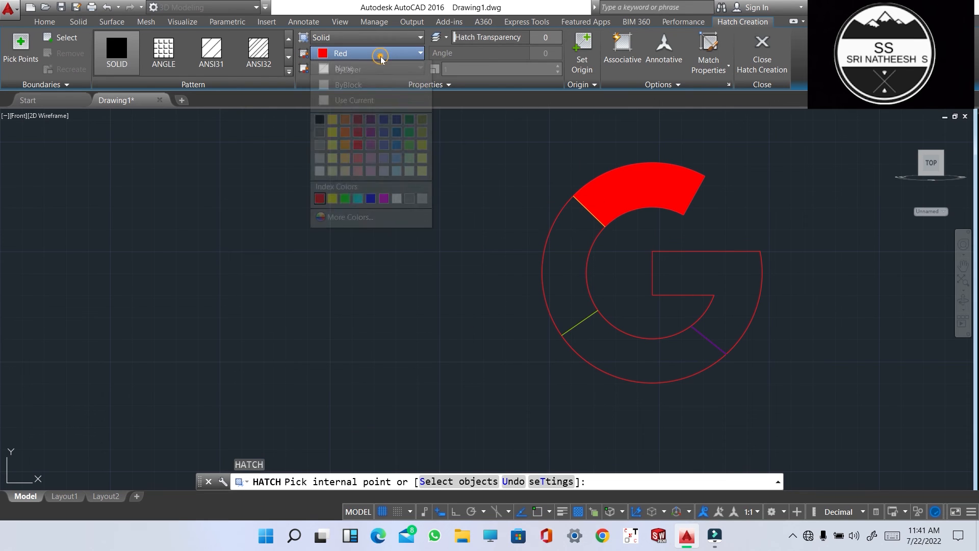
pyautogui.click(332, 145)
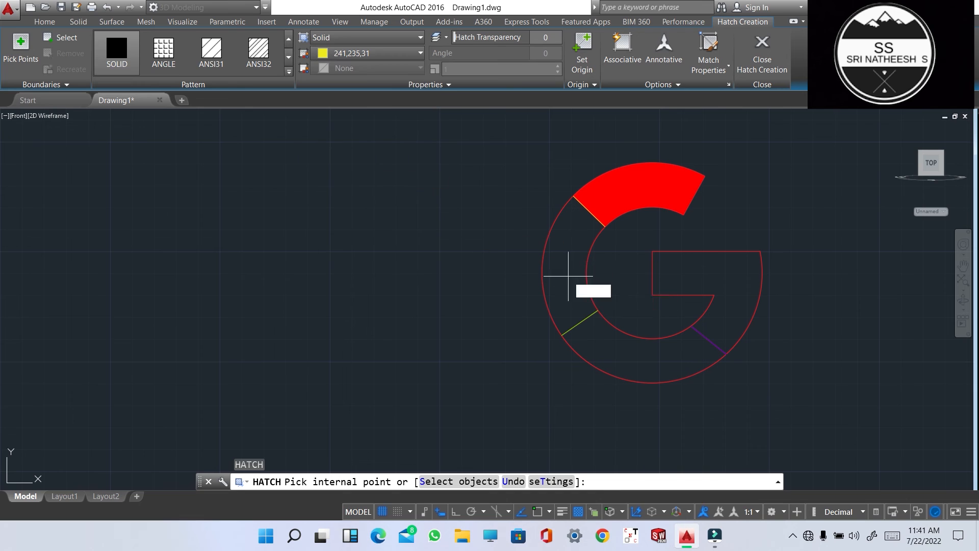
pyautogui.click(558, 269)
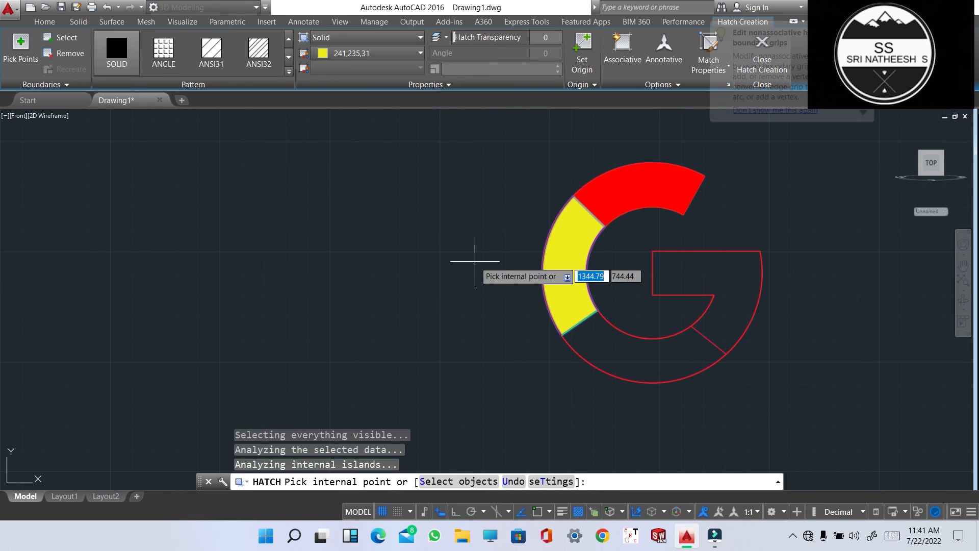
pyautogui.press('Return')
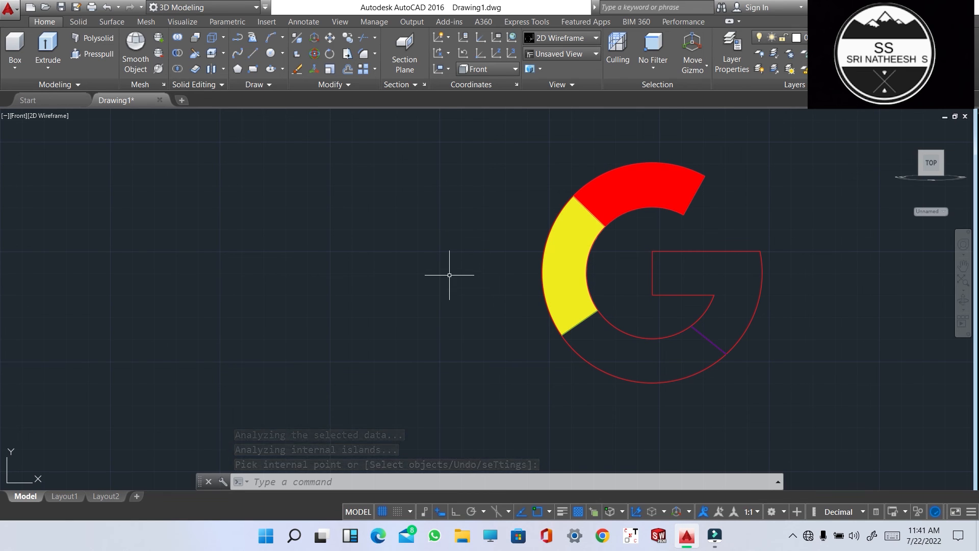
# Step: Fill the lower segment of the G, between the green and purple dividers, with a solid hatch in index colour Green
pyautogui.write('HATCH')
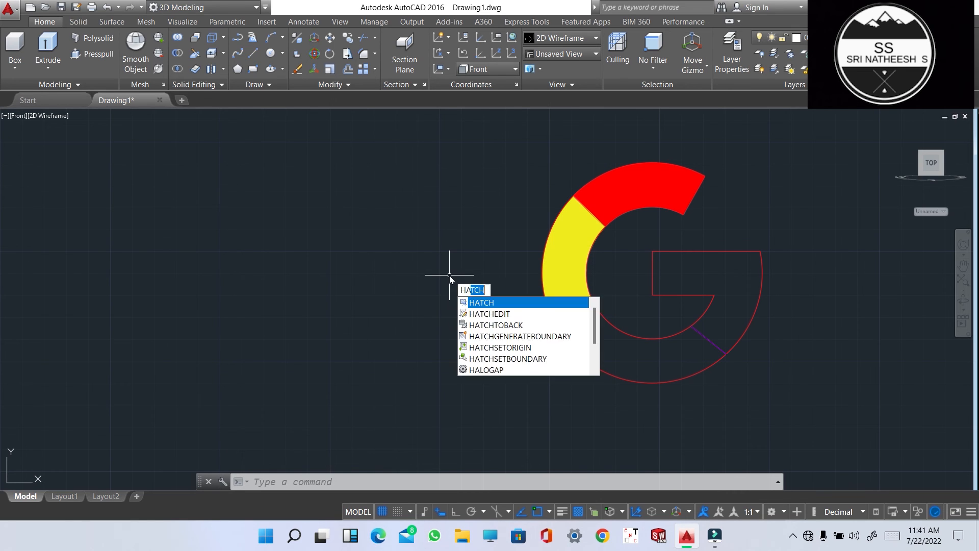
pyautogui.press('Return')
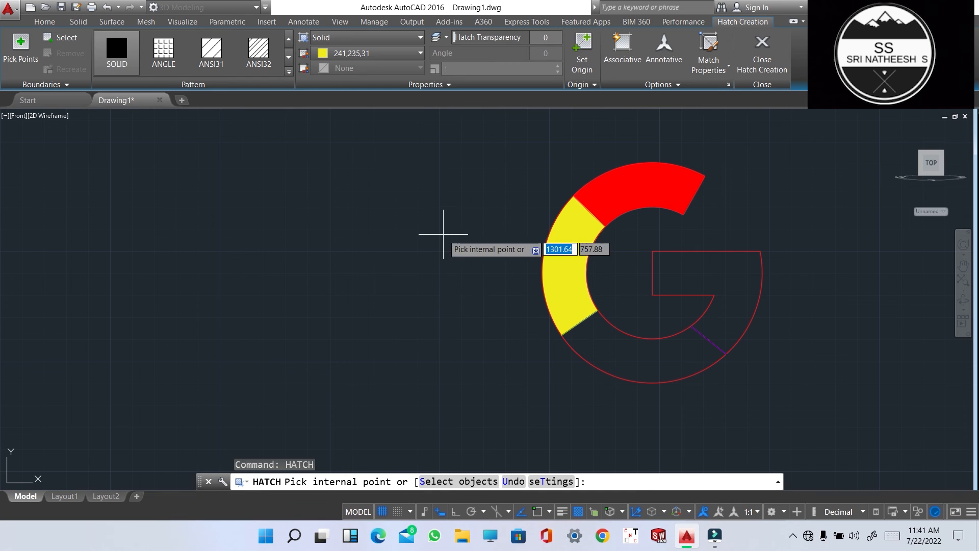
pyautogui.click(420, 53)
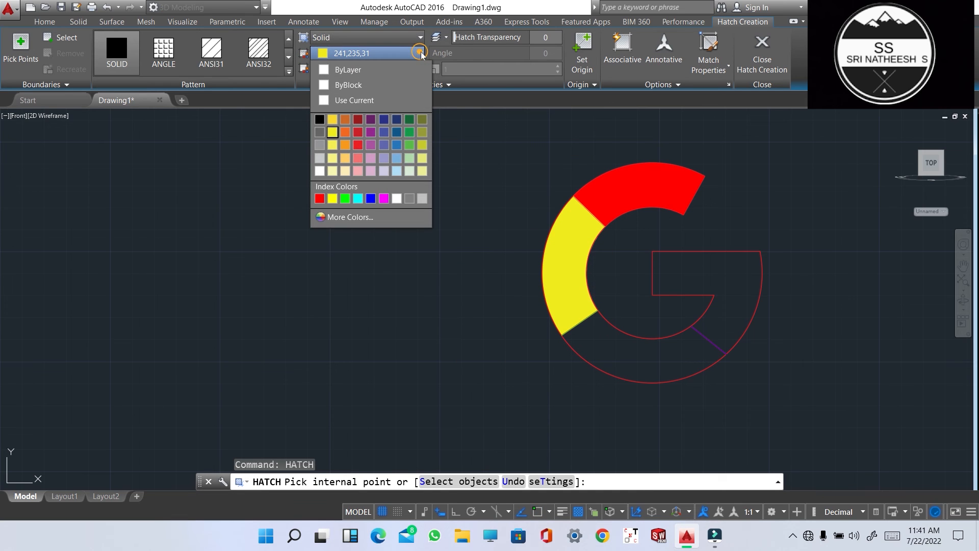
pyautogui.click(345, 198)
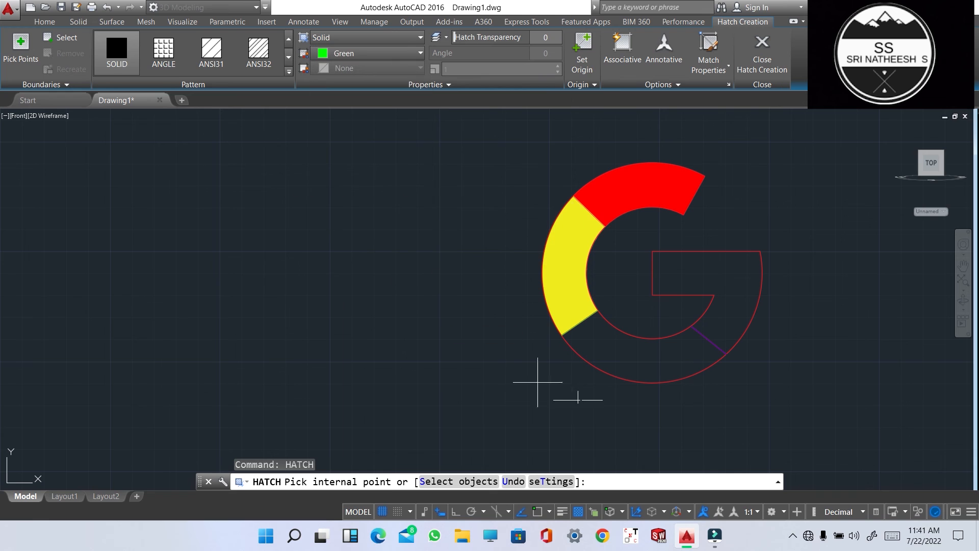
pyautogui.click(627, 363)
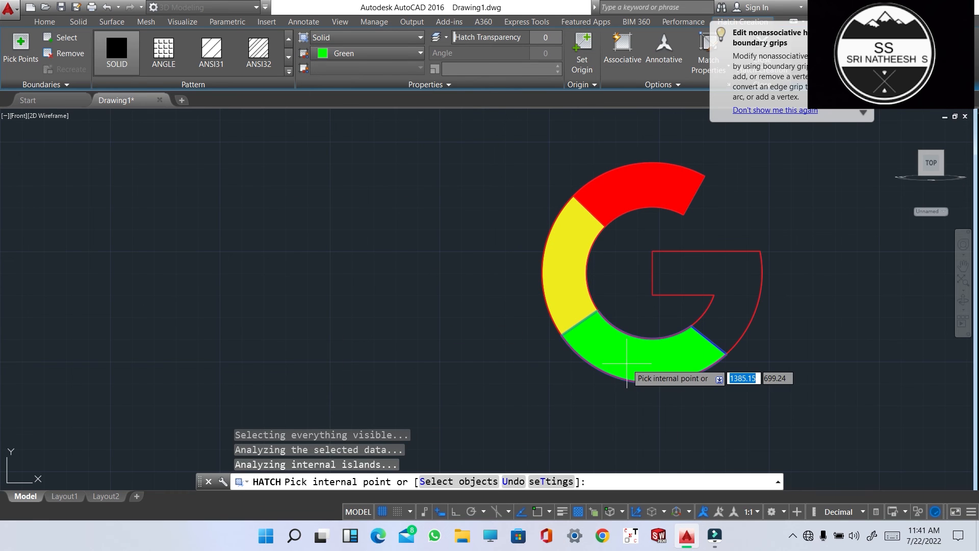
pyautogui.press('Return')
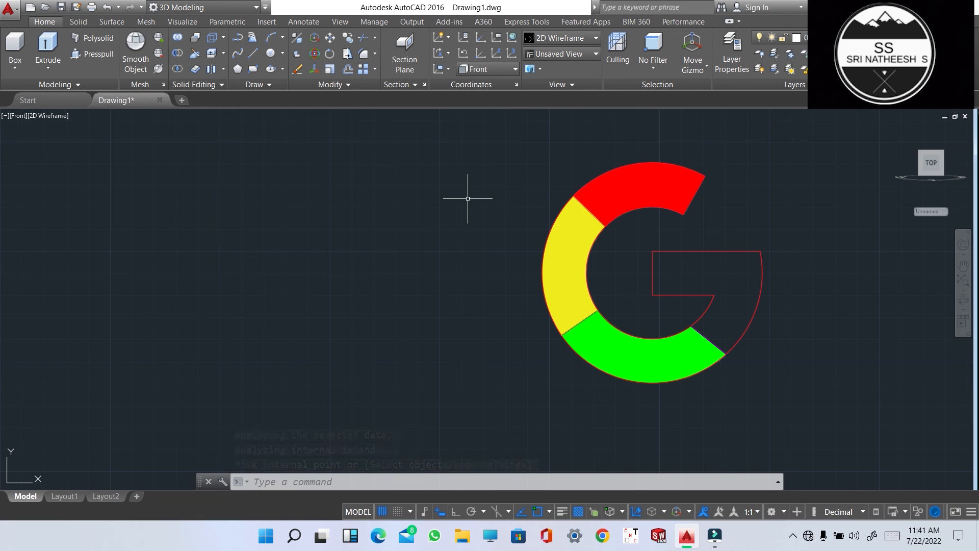
# Step: Fill the remaining G segment with the horizontal bar with a solid hatch in blue 16,86,137
pyautogui.press('Return')
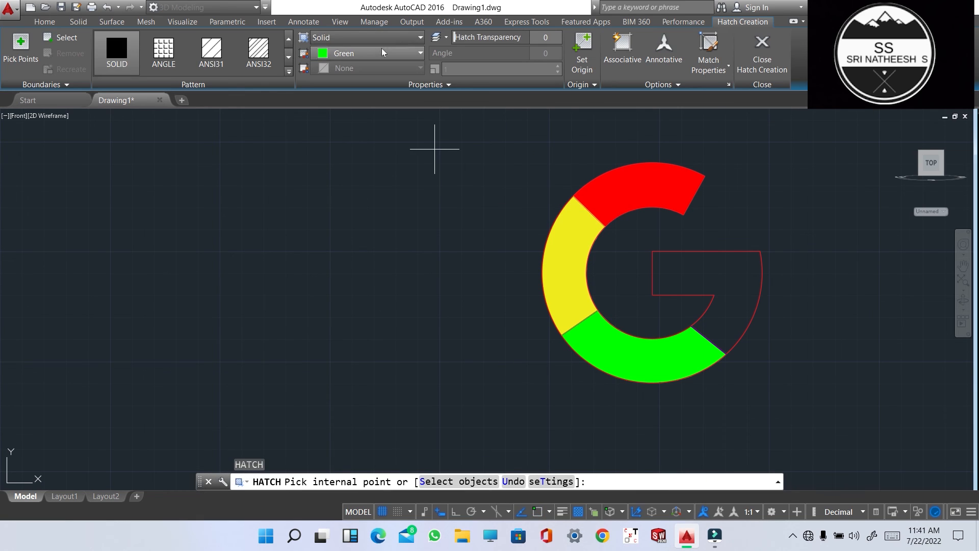
pyautogui.click(382, 51)
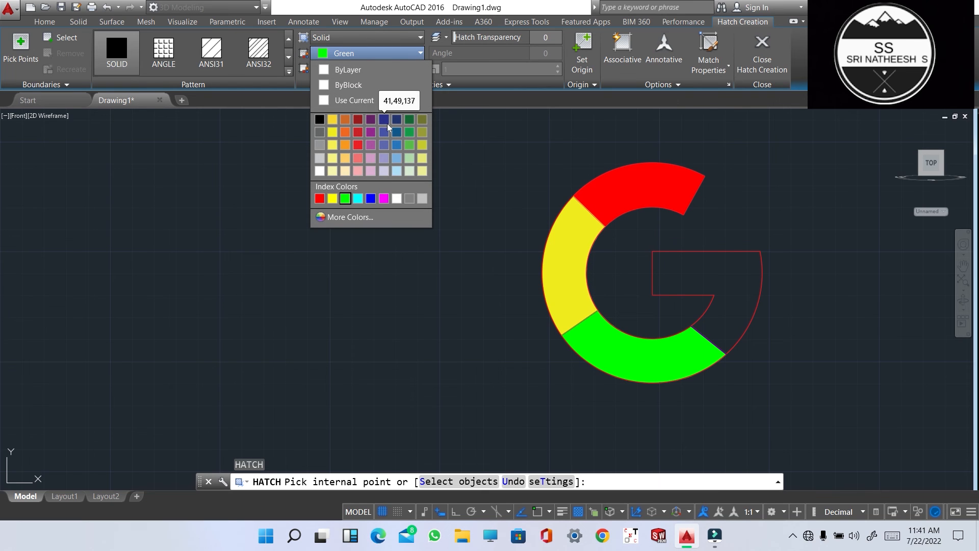
pyautogui.click(395, 133)
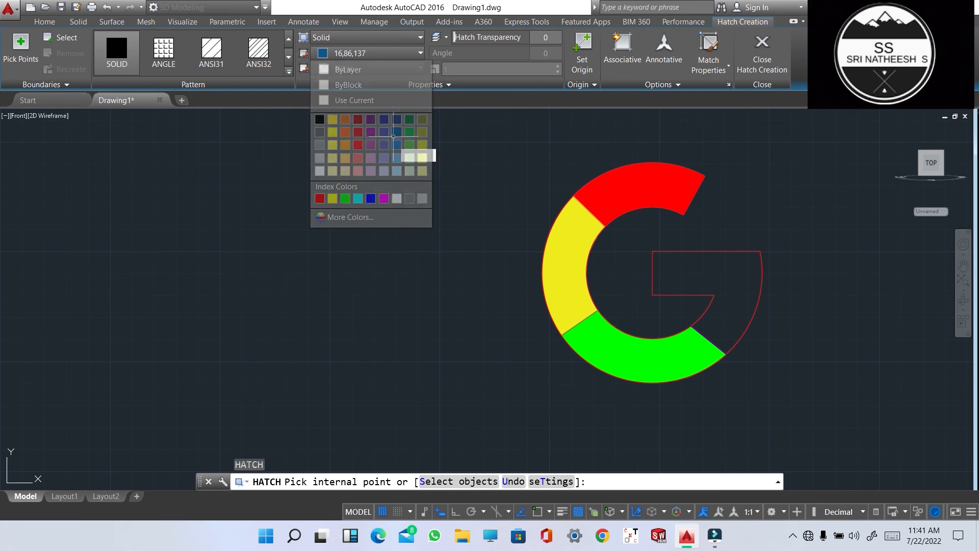
pyautogui.click(733, 284)
pyautogui.press('Return')
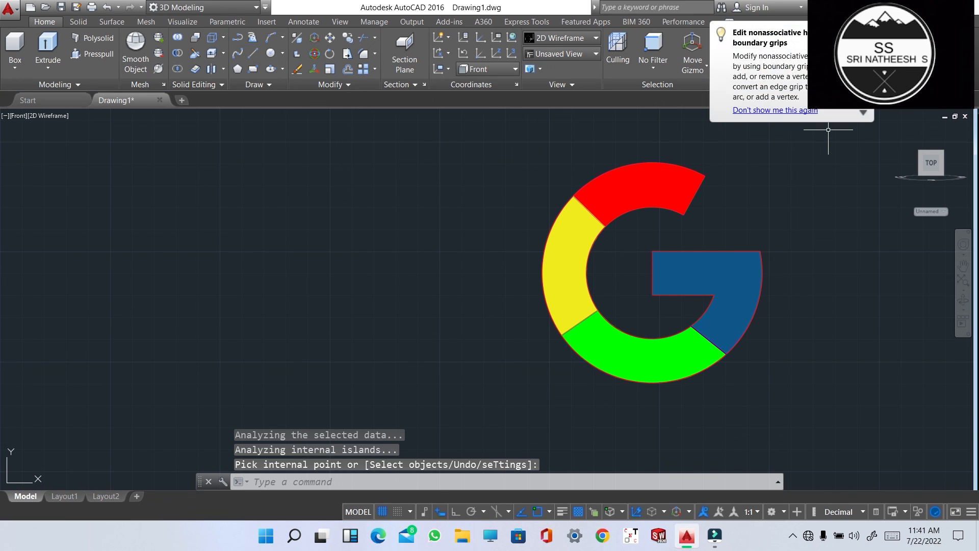
pyautogui.scroll(-6, 810, 299)
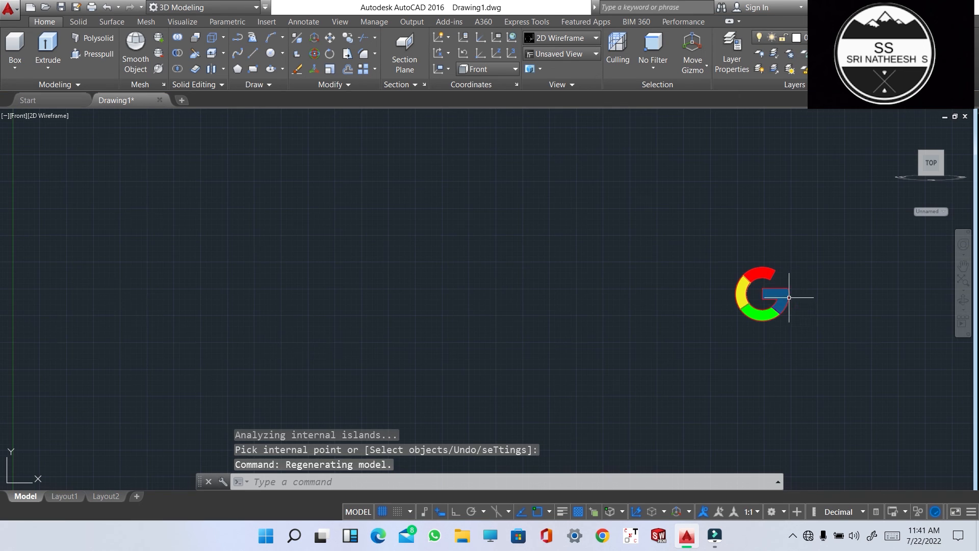
pyautogui.scroll(4, 793, 270)
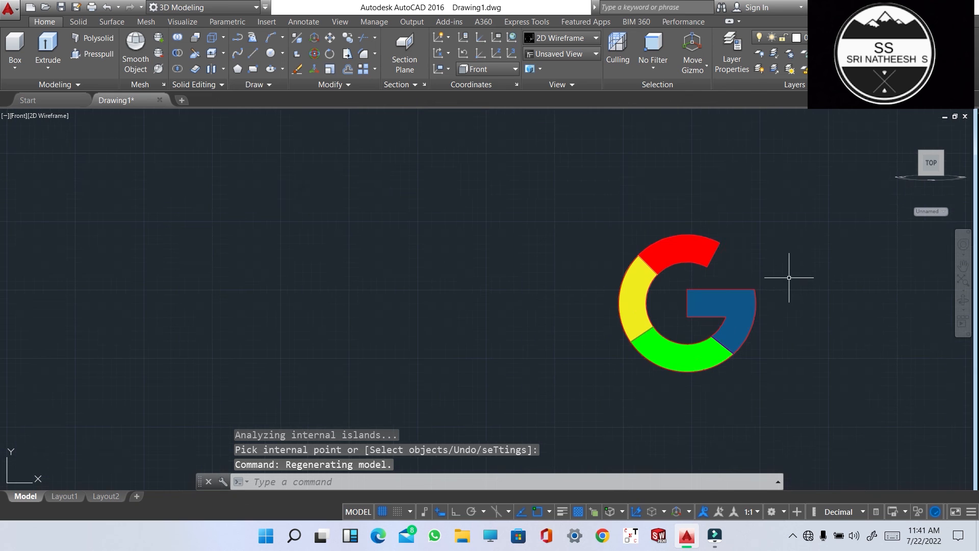
pyautogui.scroll(2, 788, 276)
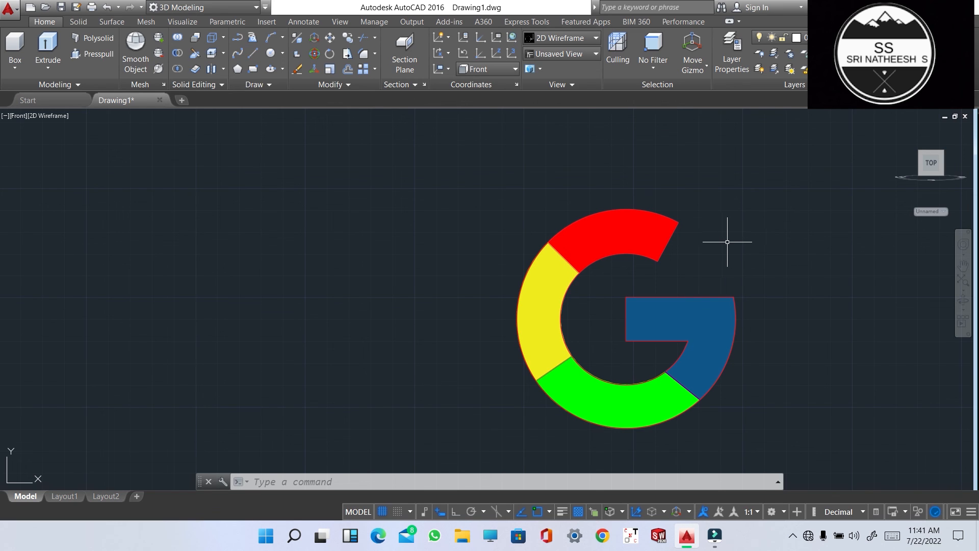
pyautogui.scroll(-4, 727, 240)
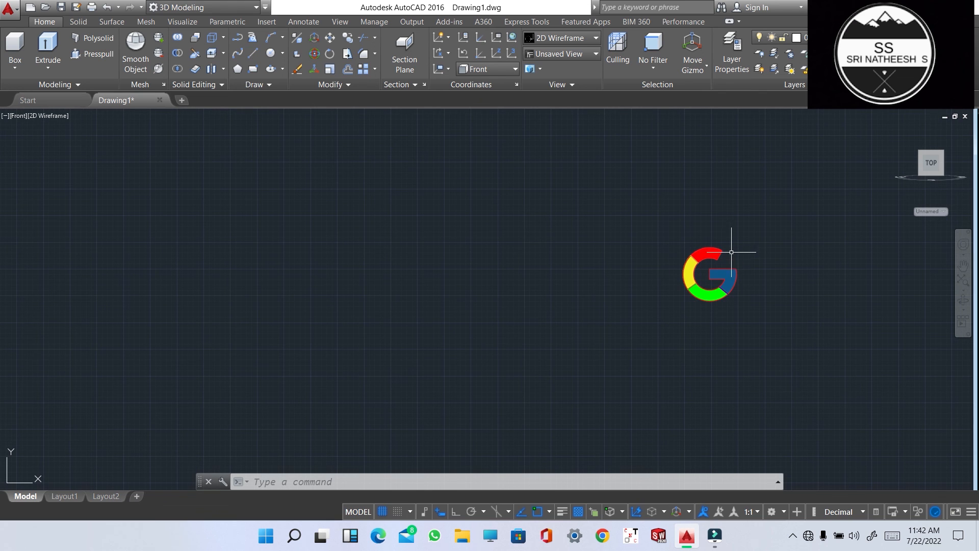
pyautogui.scroll(-2, 733, 251)
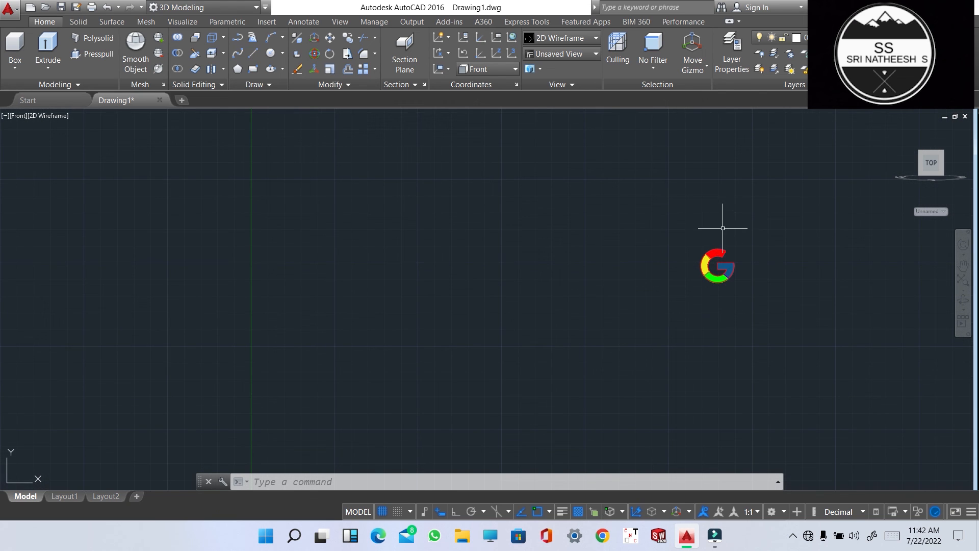
pyautogui.scroll(2, 732, 210)
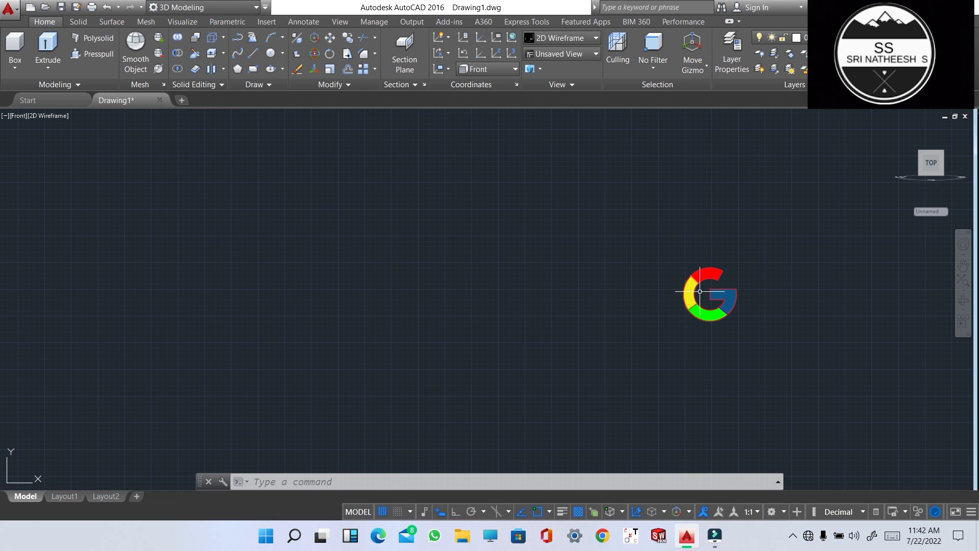
pyautogui.scroll(2, 700, 291)
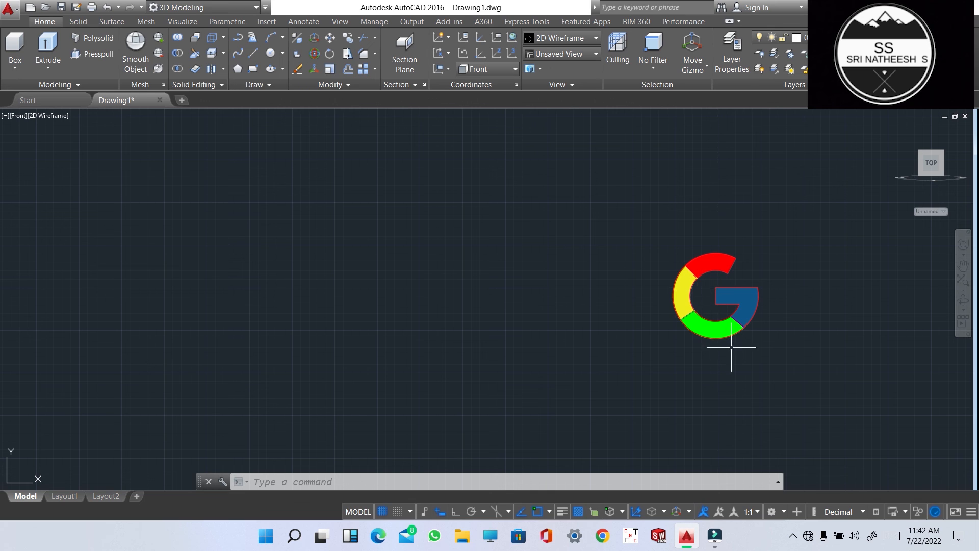
pyautogui.moveTo(731, 539)
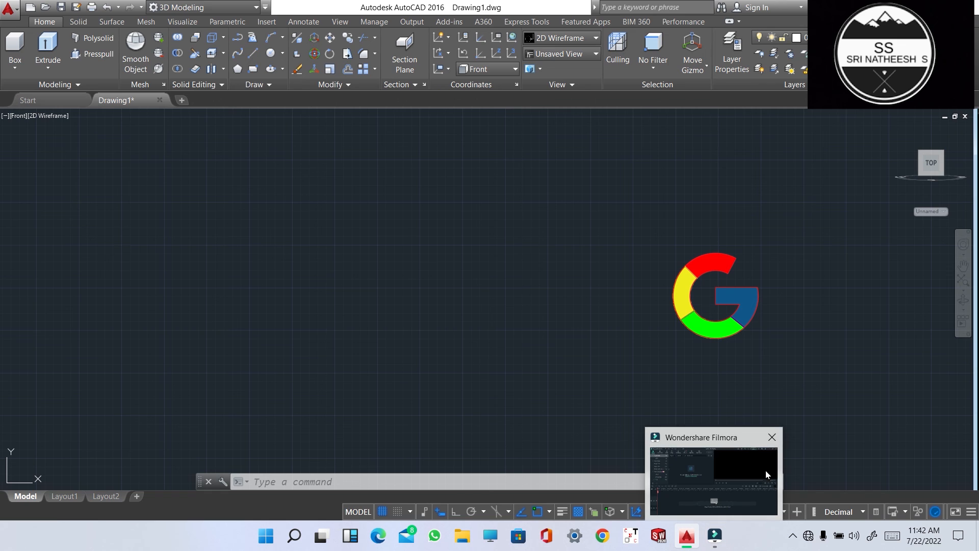
pyautogui.click(777, 435)
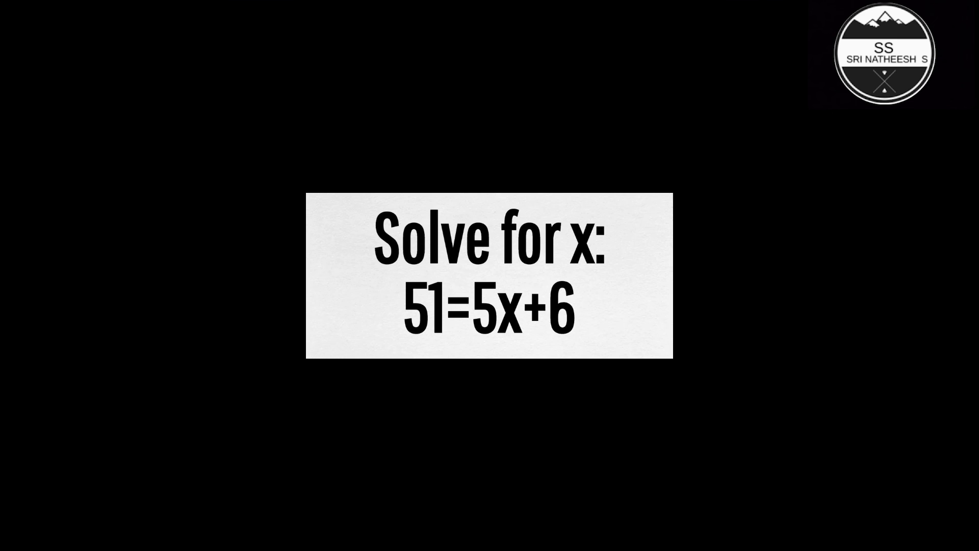